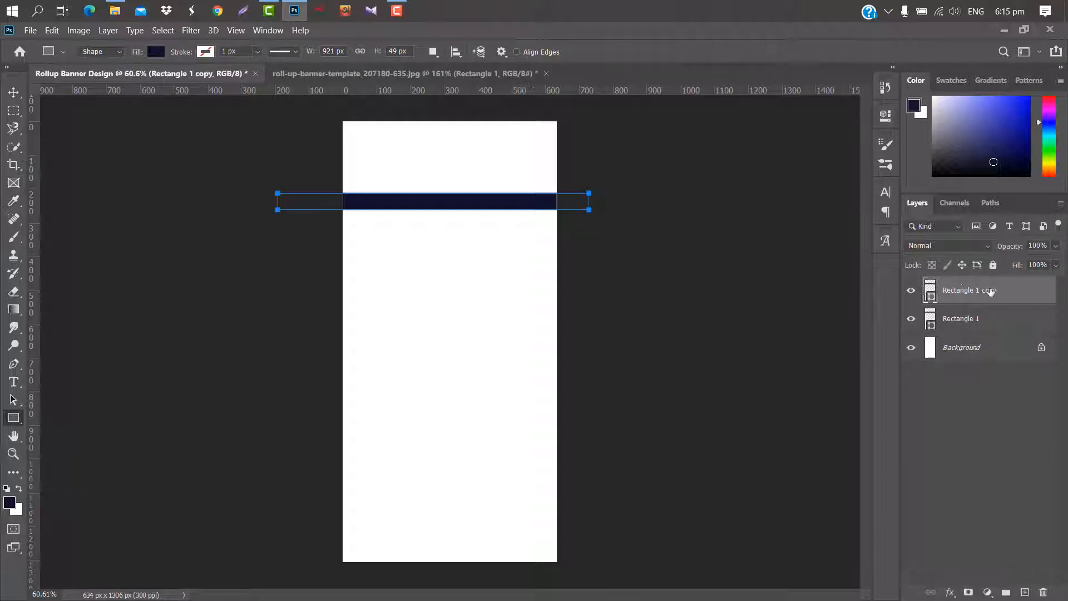
Move the Rectangle 1 copy layer below Rectangle 1 and fill it with blue 5358fe.
left_click_drag(990, 291, 979, 331)
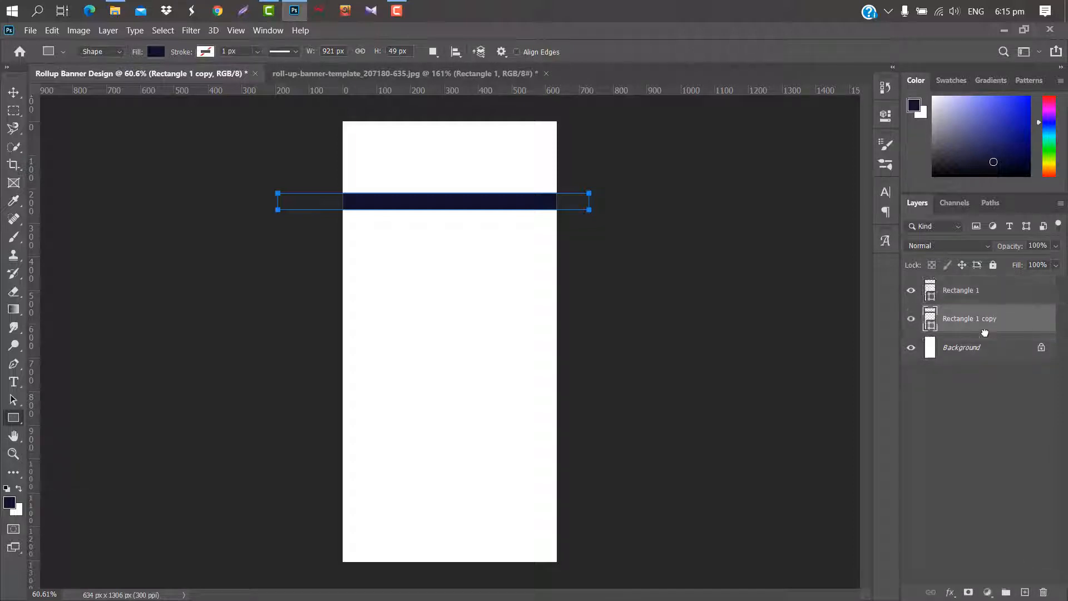
double_click(931, 324)
left_click(703, 374)
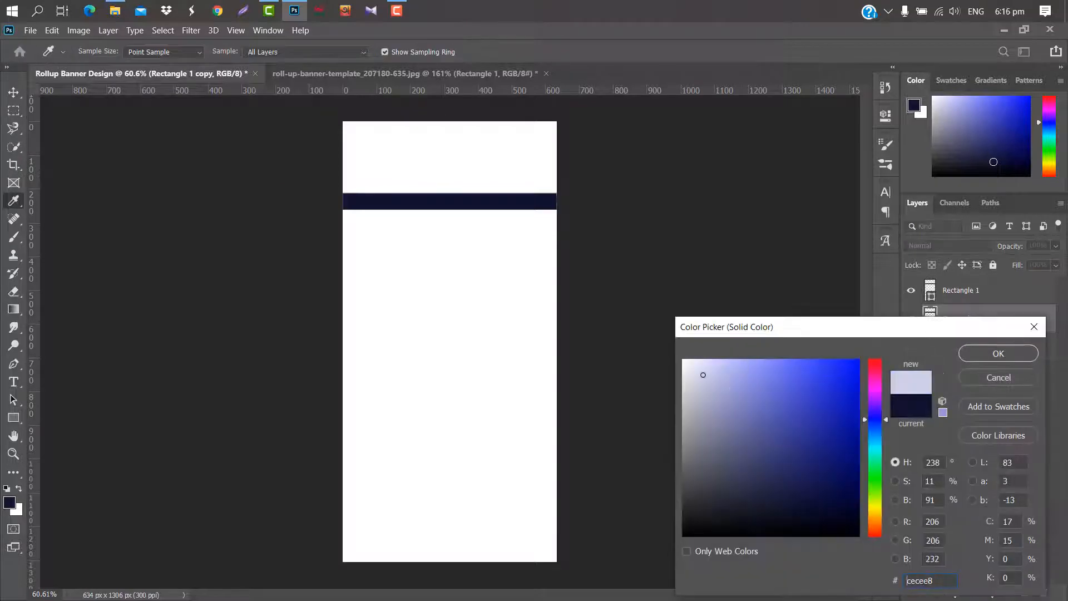
left_click(789, 364)
left_click(998, 354)
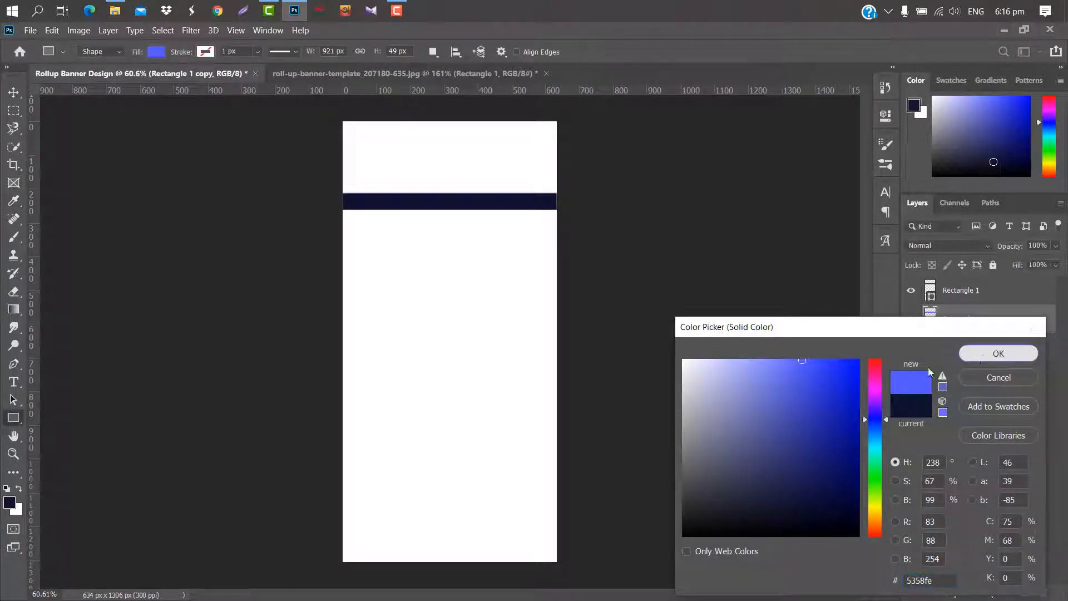
Move the blue bar down to about Y 259 px so a blue strip extends below the navy bar.
key("ctrl+t")
key("ctrl+t")
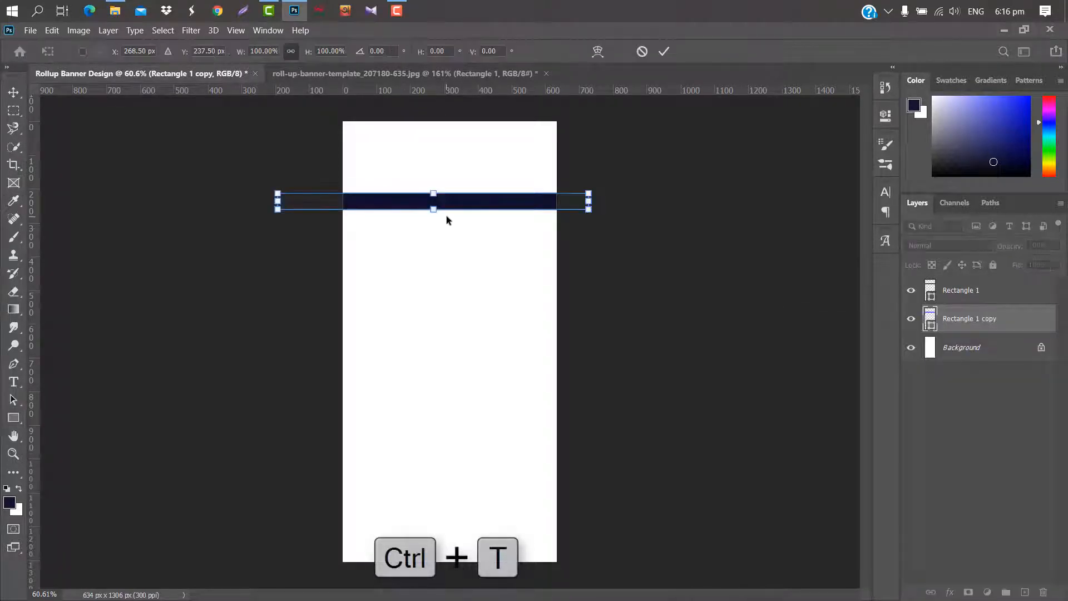
left_click_drag(486, 200, 486, 209)
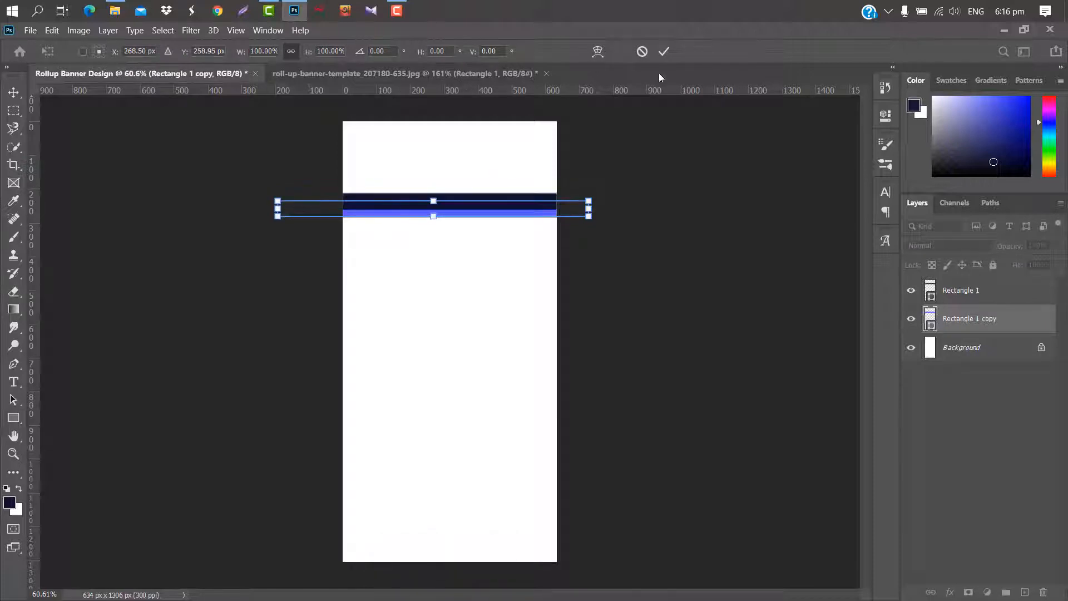
left_click(664, 51)
left_click(13, 92)
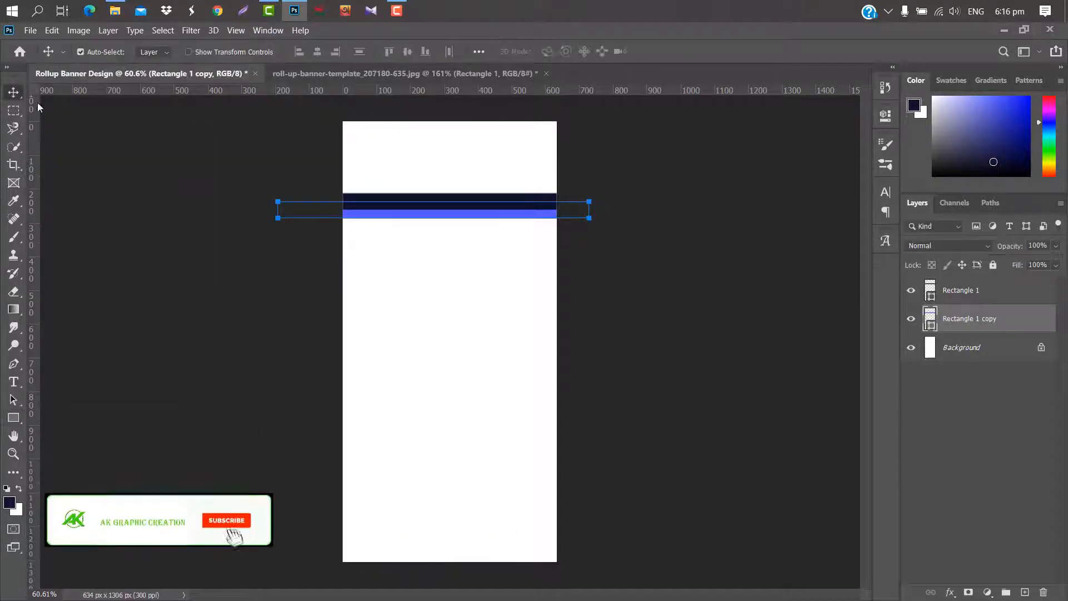
Duplicate the navy and blue bars together and move the copies down to about X 317 px, Y 880 px.
left_click(999, 290, "shift")
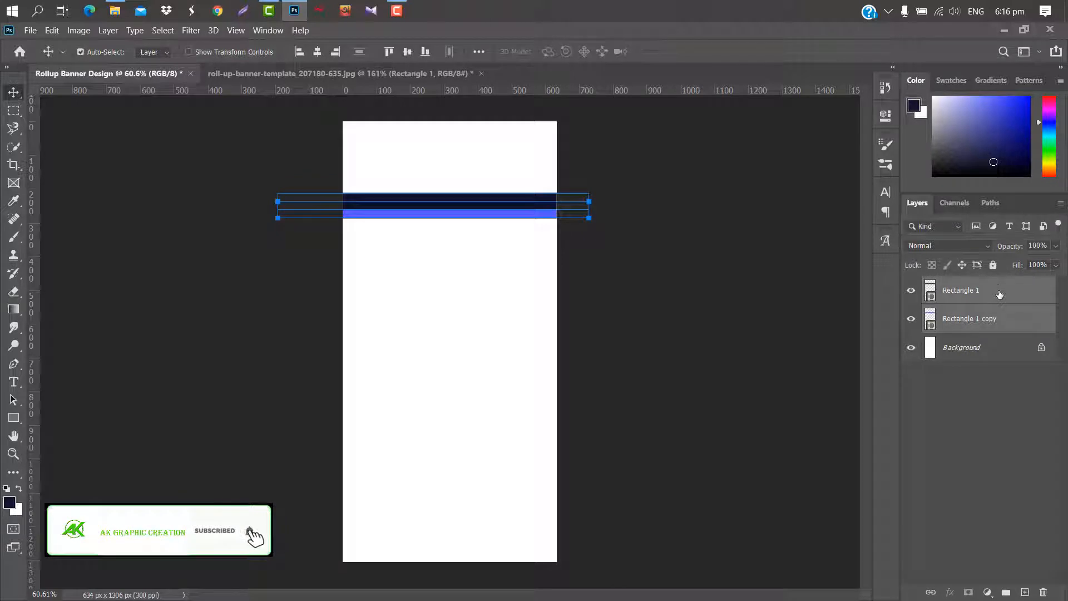
left_click_drag(999, 288, 1030, 587)
key("ctrl+t")
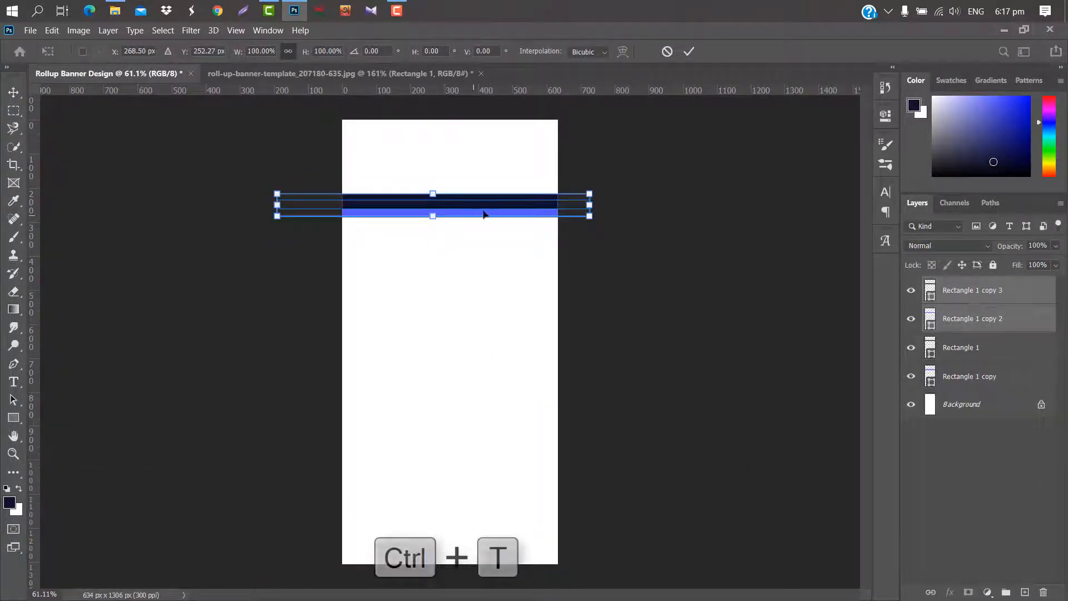
key("Down")
key("Down")
key("Down")
key("Down")
key("Down")
key("Down")
key("Down")
key("Down")
key("Down")
key("Down")
key("Down")
key("Down")
key("Down")
key("Down")
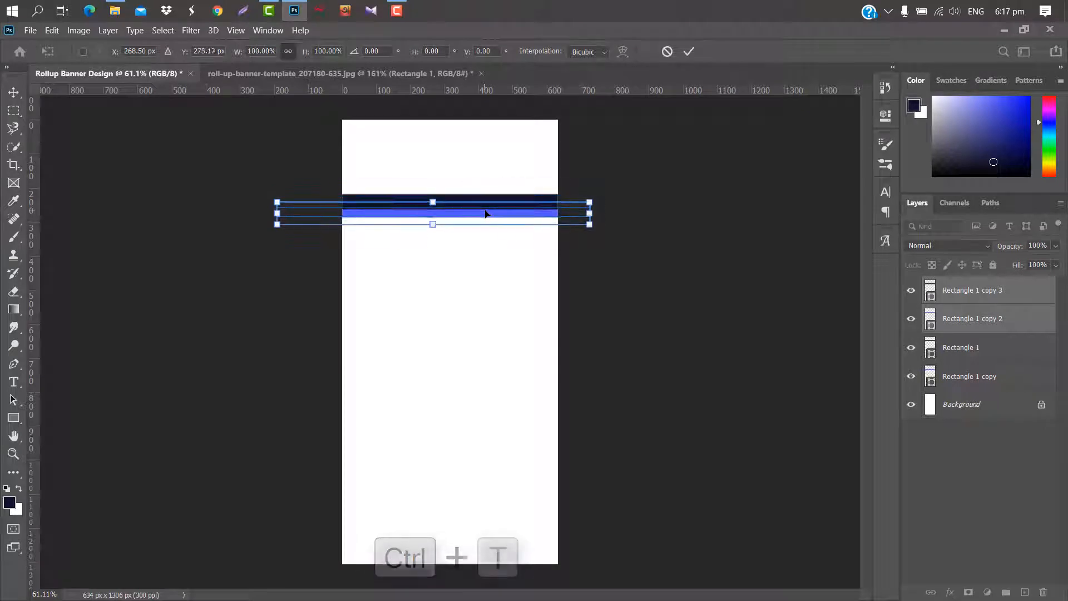
left_click_drag(485, 213, 500, 420)
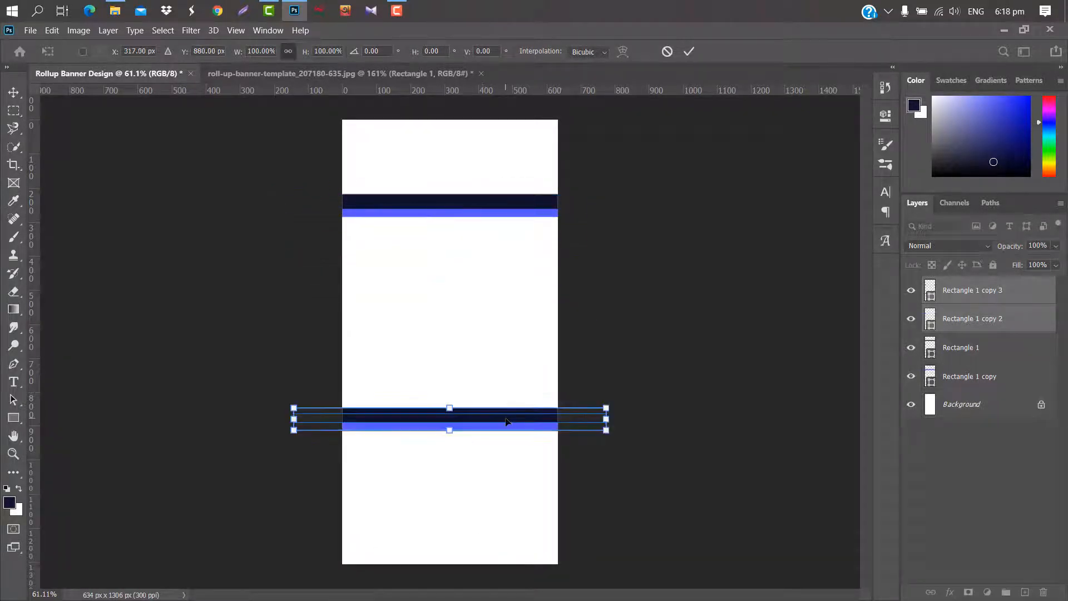
Rotate the duplicated pair 180° and shift each blue strip slightly further behind its navy bar.
right_click(505, 419)
left_click(555, 356)
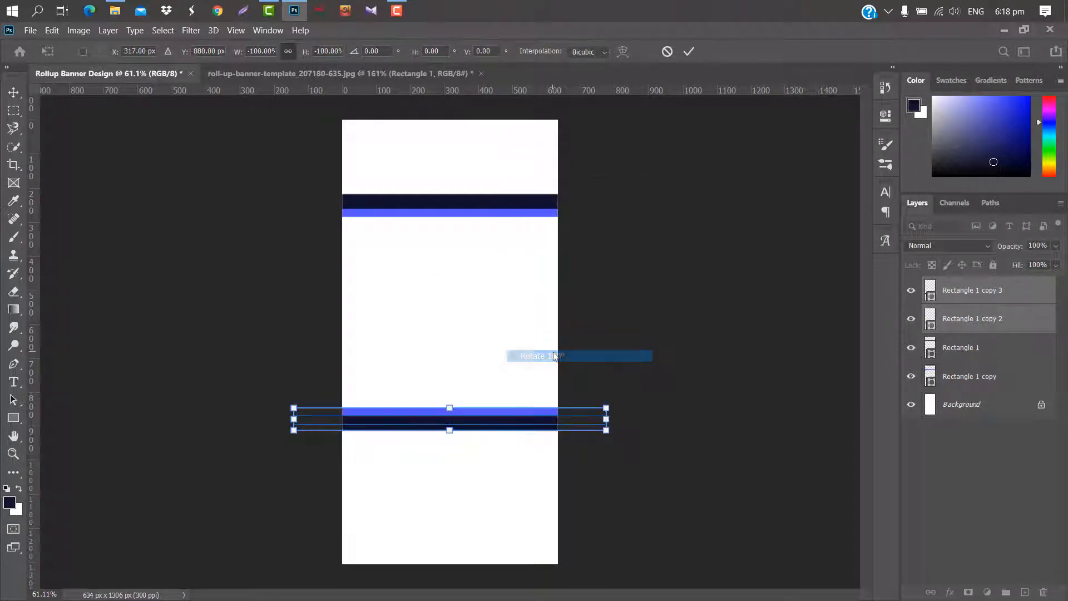
left_click(689, 51)
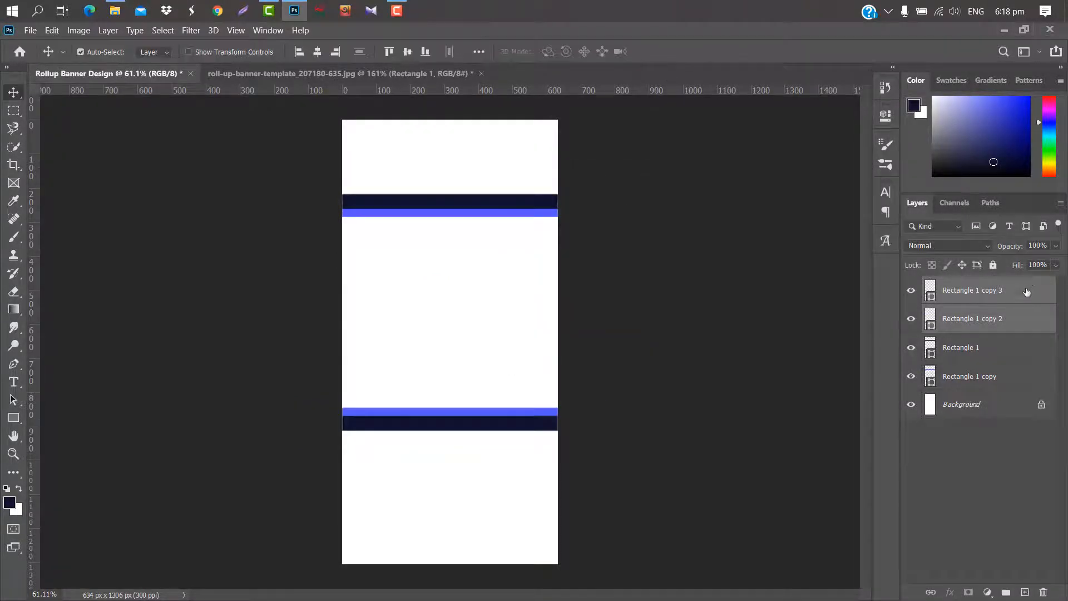
left_click(501, 414)
left_click(497, 215)
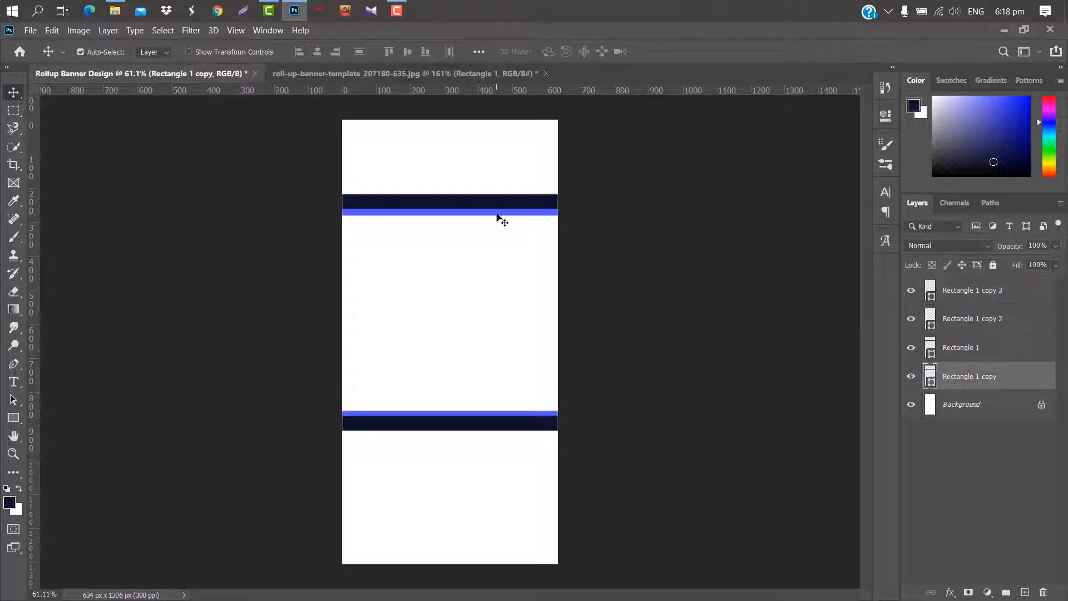
Stretch all four bars horizontally past both sides of the canvas, to about 166% width.
left_click(997, 347, "shift")
left_click(1001, 318, "shift")
left_click(1018, 289, "shift")
key("ctrl+t")
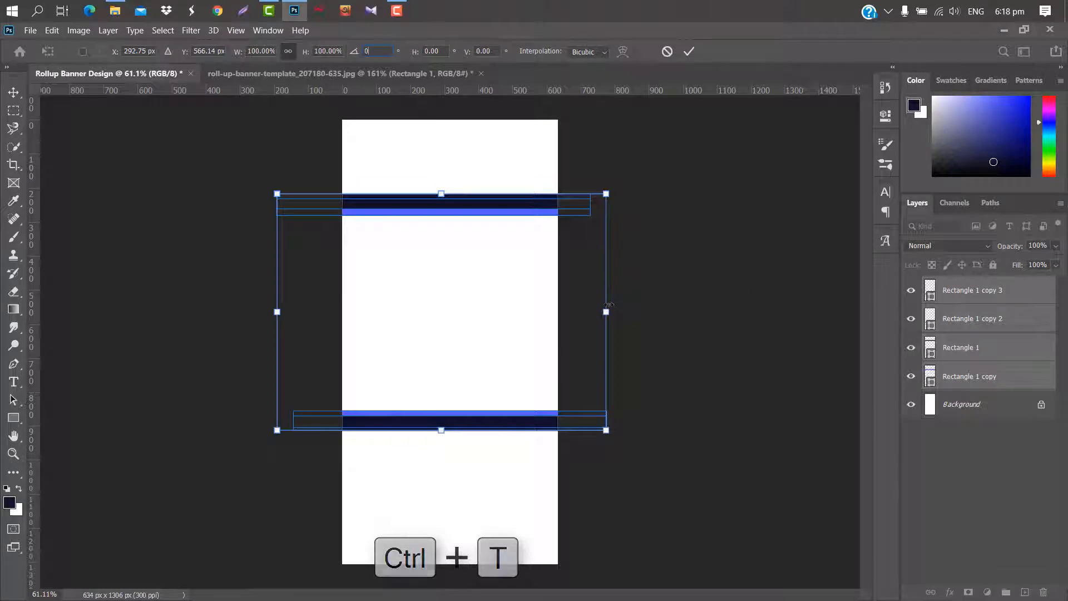
left_click_drag(610, 305, 733, 307)
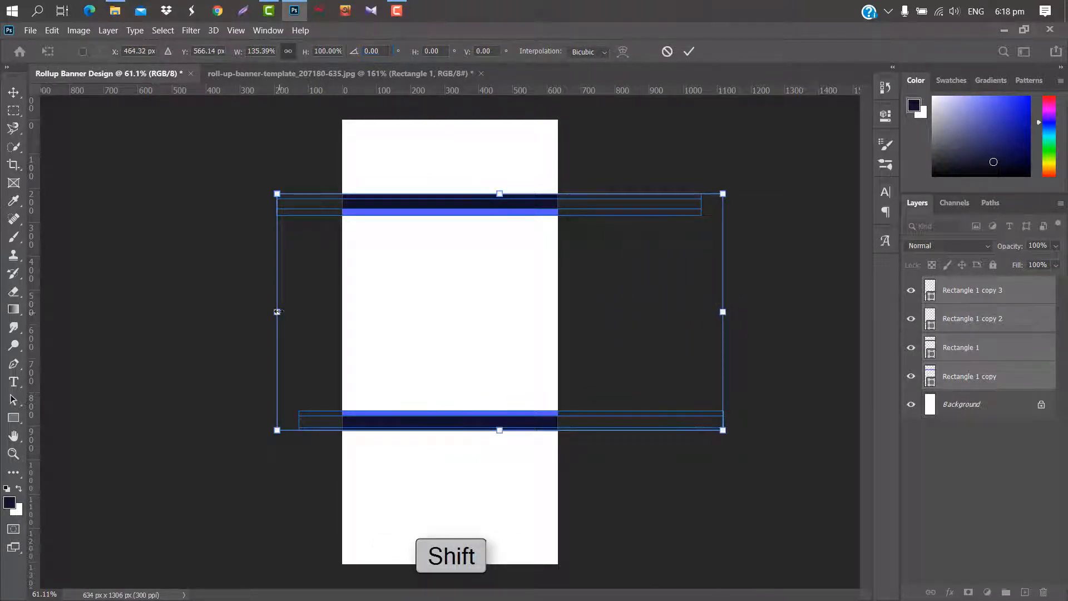
left_click_drag(277, 311, 177, 312)
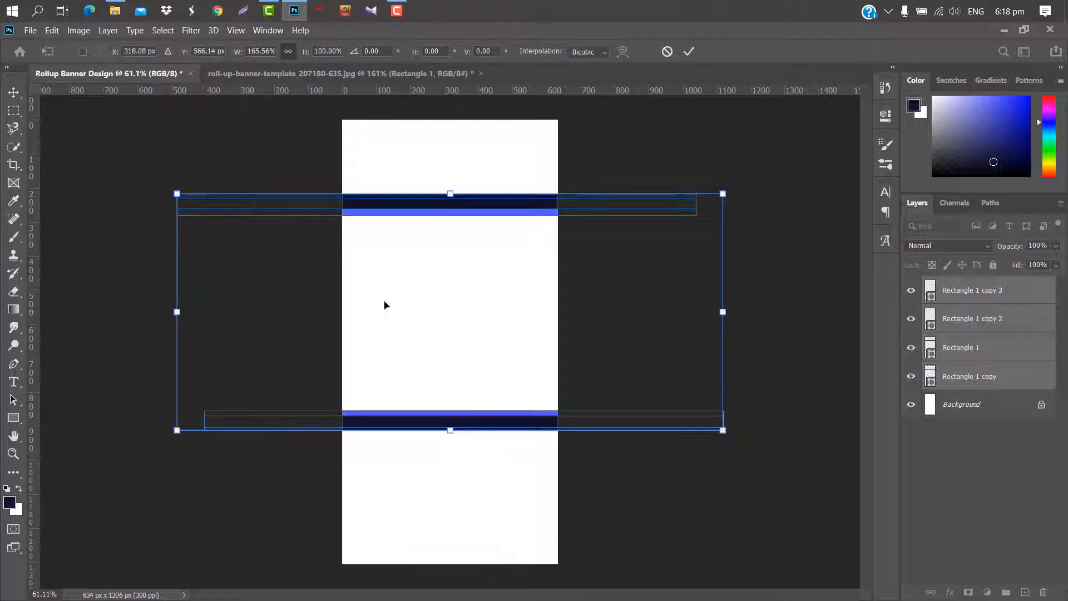
Rotate all four bars together to about -28.7° so they run diagonally up across the banner.
left_click_drag(759, 189, 676, 83)
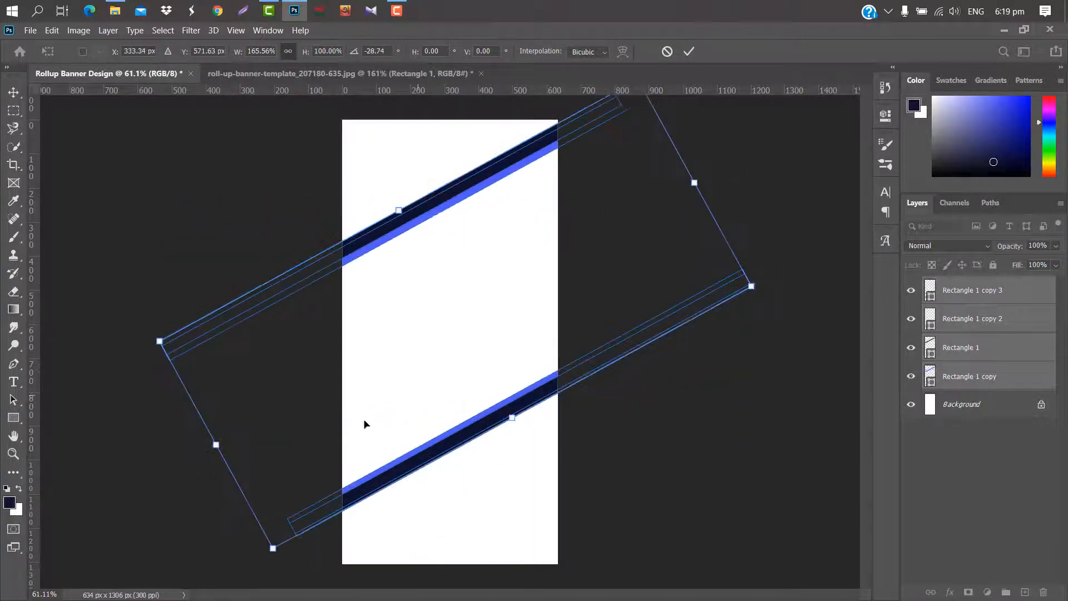
left_click_drag(684, 210, 695, 206)
left_click(689, 51)
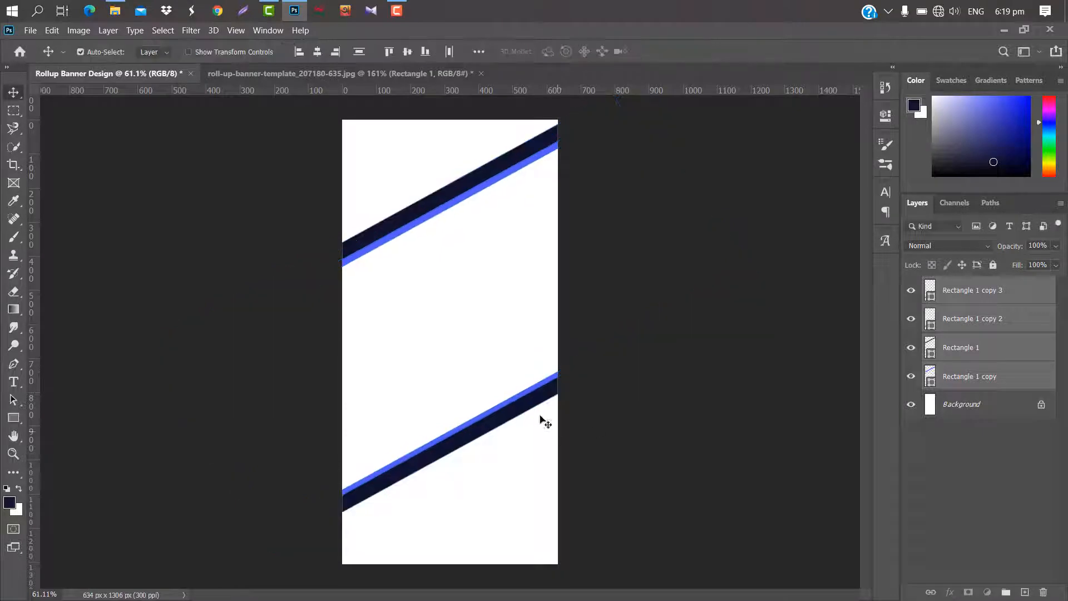
Select the lower navy and blue stripes and move them up toward the upper pair.
left_click(551, 401)
left_click(548, 405)
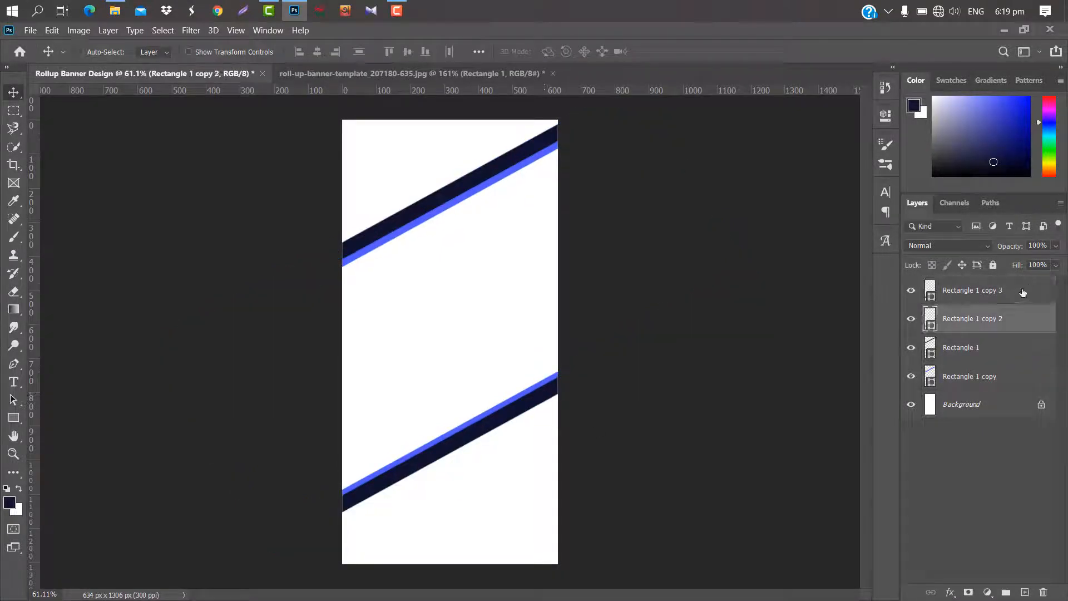
left_click(996, 294, "ctrl")
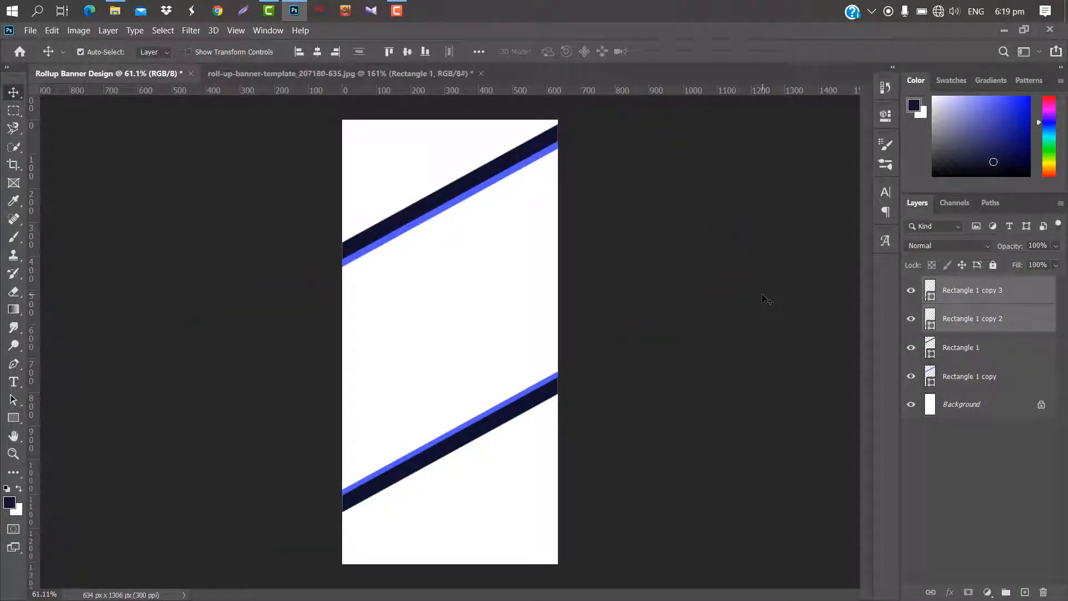
key("shift+Up")
key("shift+Up")
key("shift+Up")
key("shift+Up")
key("shift+Up")
key("shift+Up")
key("shift+Up")
key("shift+Up")
key("shift+Up")
key("shift+Up")
Select the upper navy and blue stripes and nudge them slightly down.
left_click(527, 161)
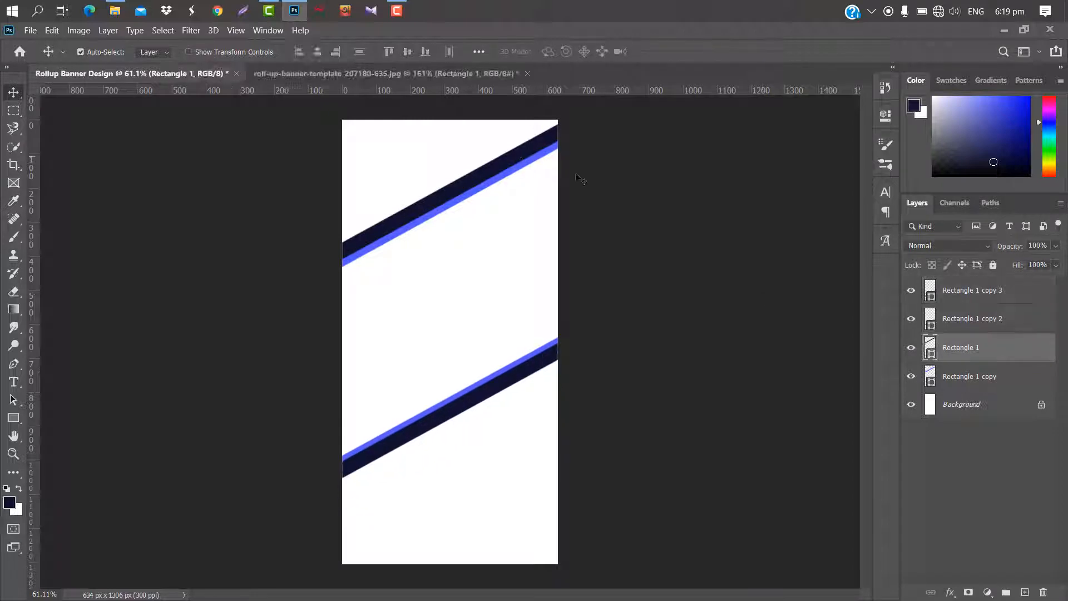
left_click(992, 379, "ctrl")
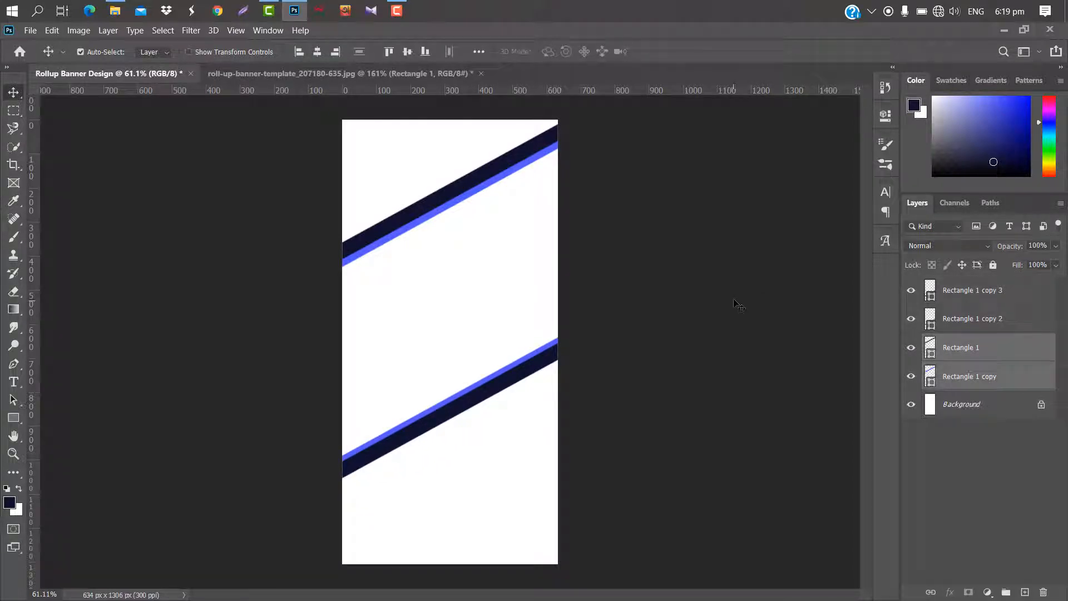
key("shift+Down")
key("shift+Down")
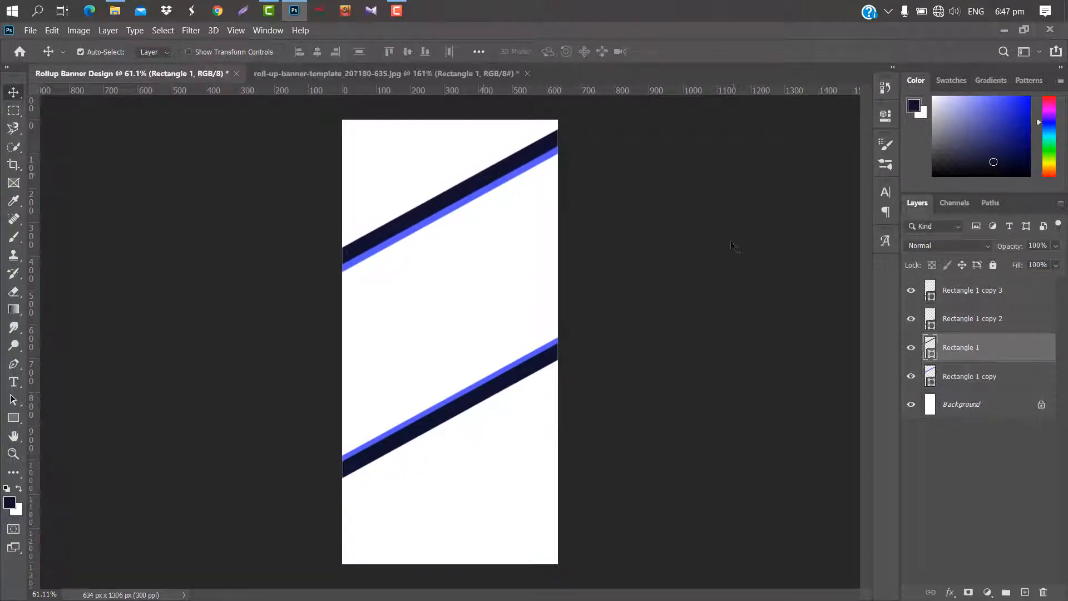
Add a Gradient Overlay to the Rectangle 1 layer with a 36° angle.
double_click(1000, 347)
left_click(626, 245)
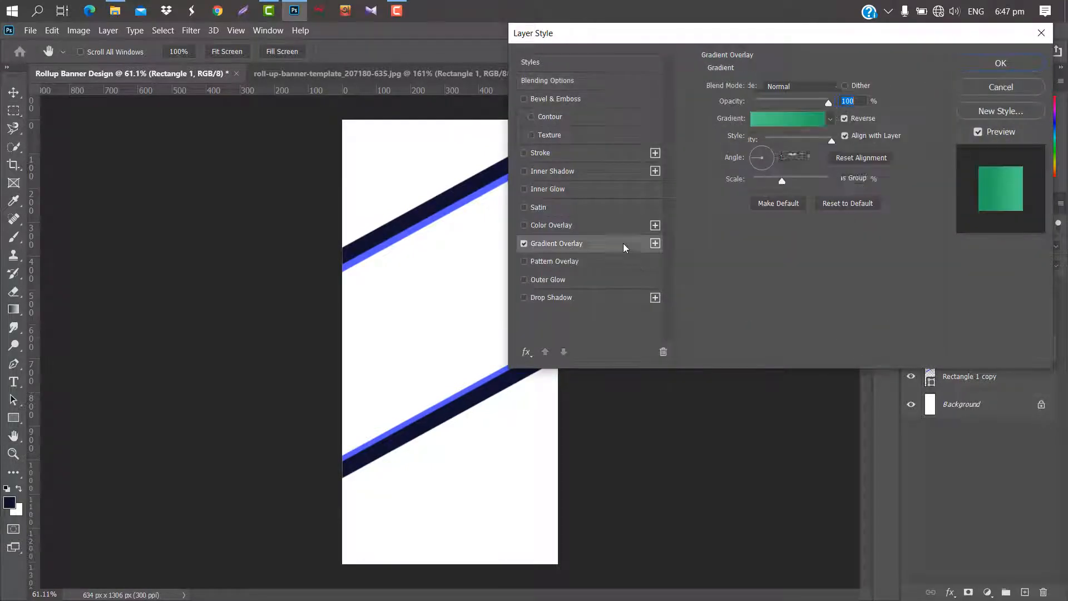
left_click_drag(772, 157, 786, 139)
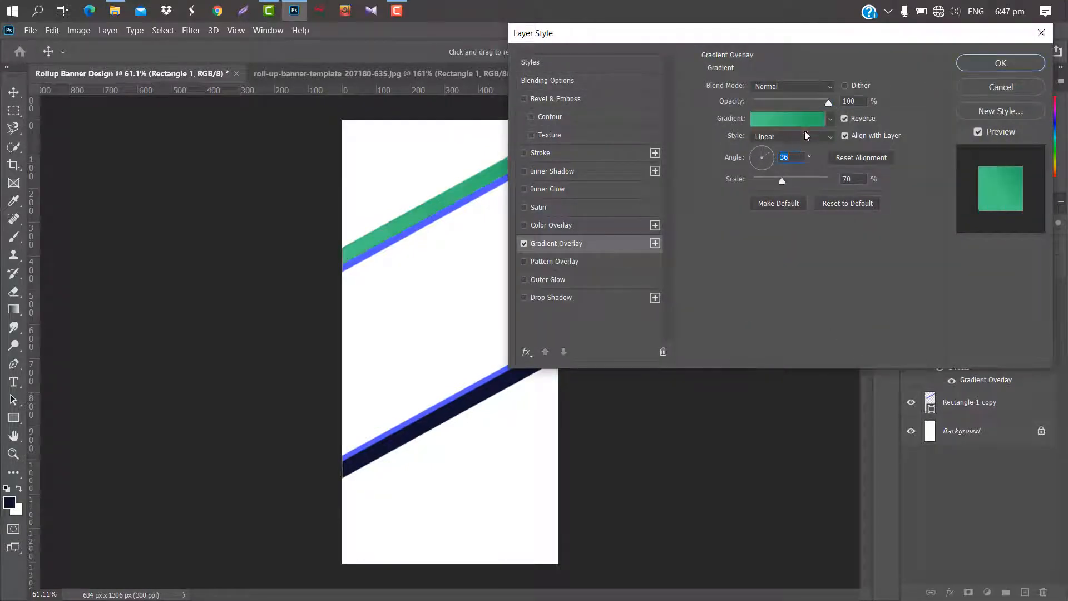
Set the overlay gradient's starting color stop to dark red 560100.
left_click(804, 120)
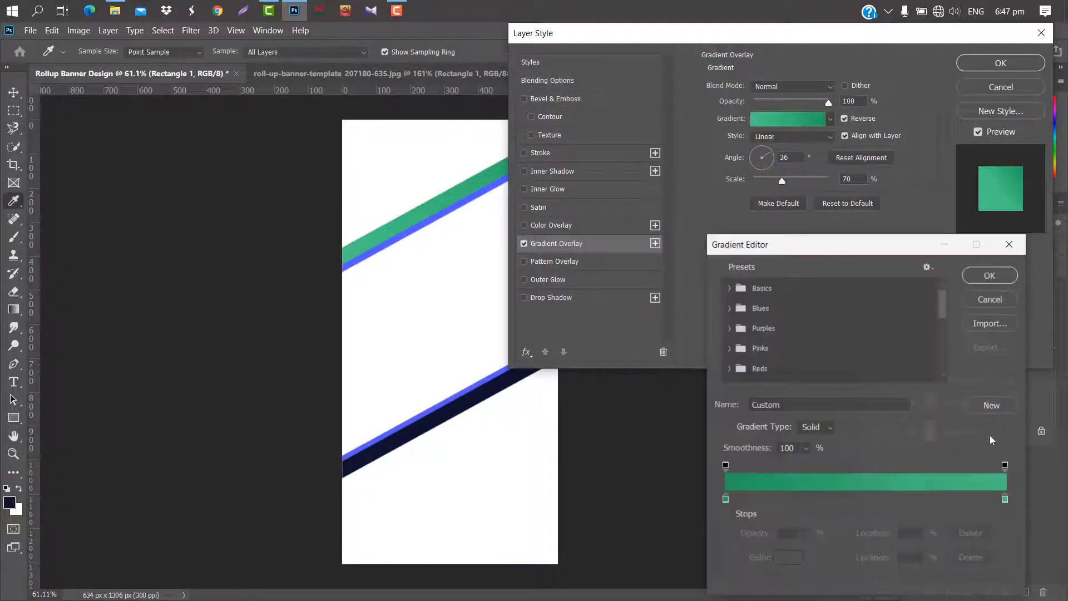
left_click(725, 499)
left_click(784, 555)
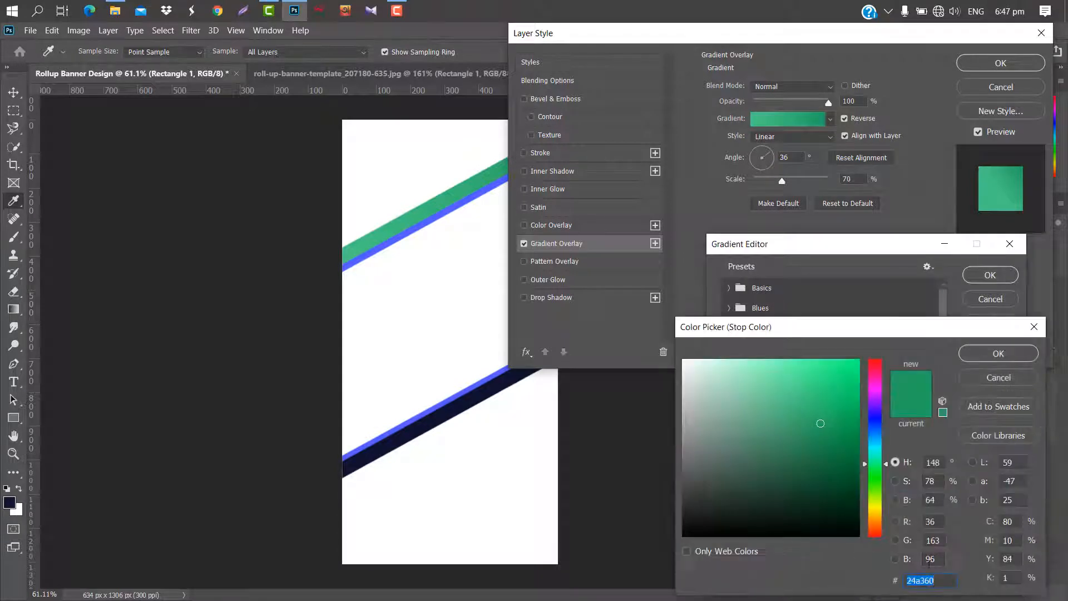
type("560100")
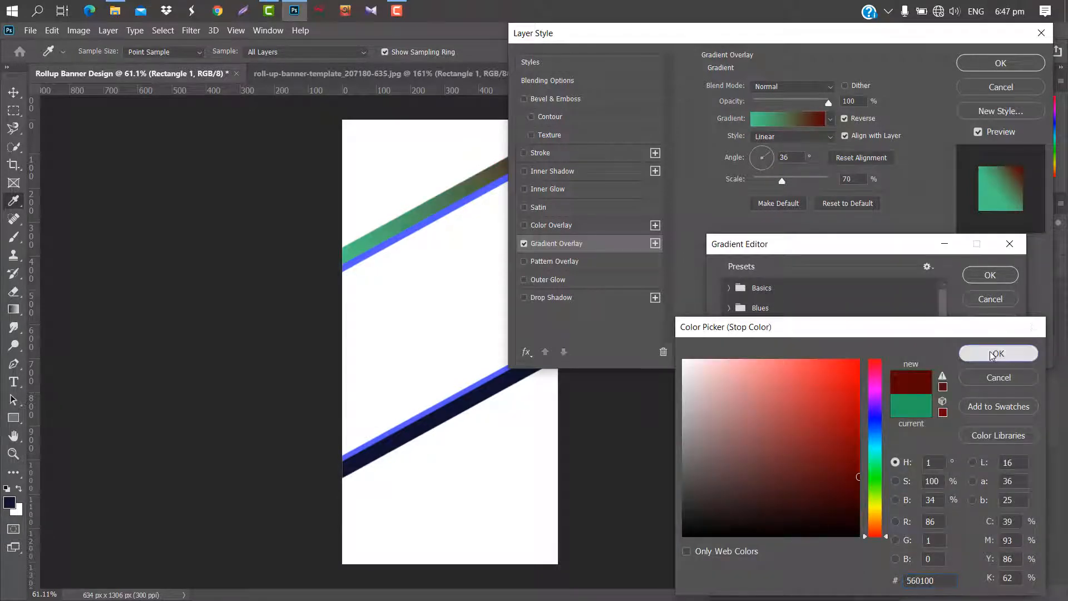
left_click(992, 354)
Set the gradient's ending color stop to red ff0000 and apply the overlay to the upper navy stripe.
left_click(1005, 498)
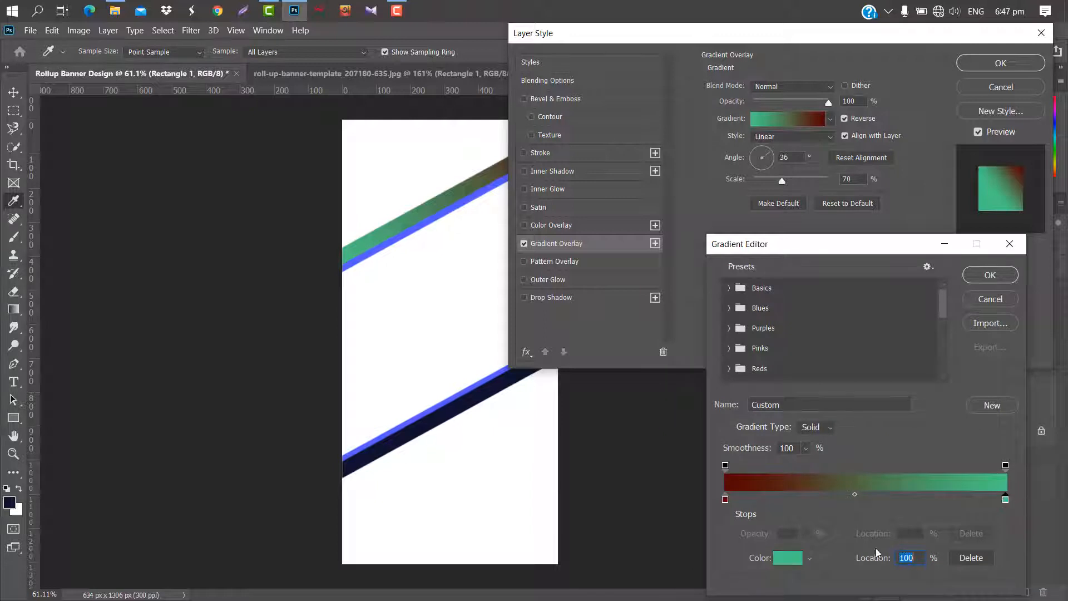
left_click(793, 559)
left_click_drag(875, 375, 877, 336)
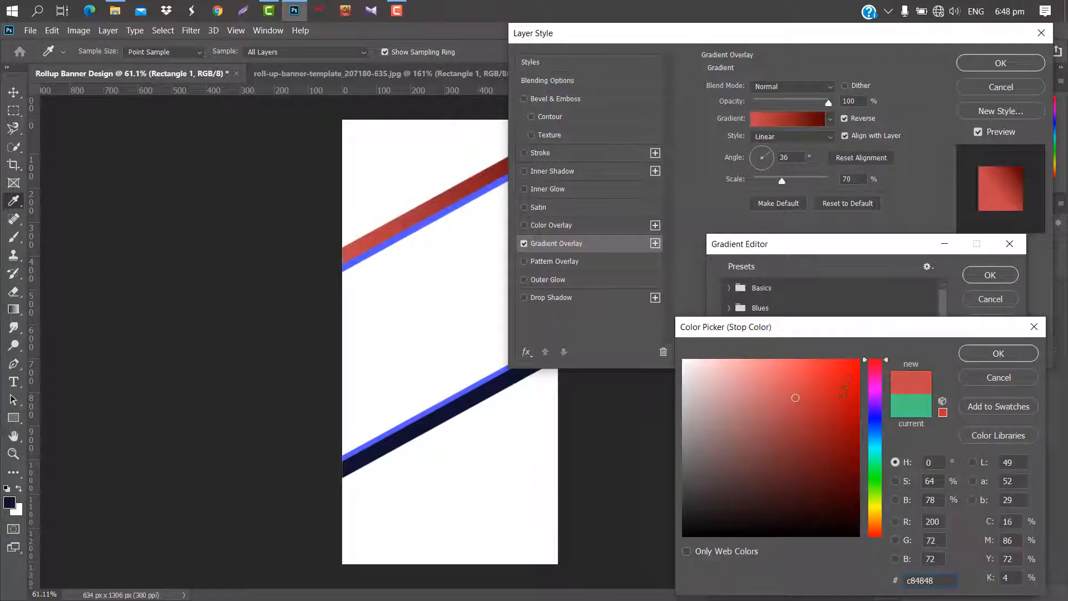
left_click_drag(857, 382, 861, 359)
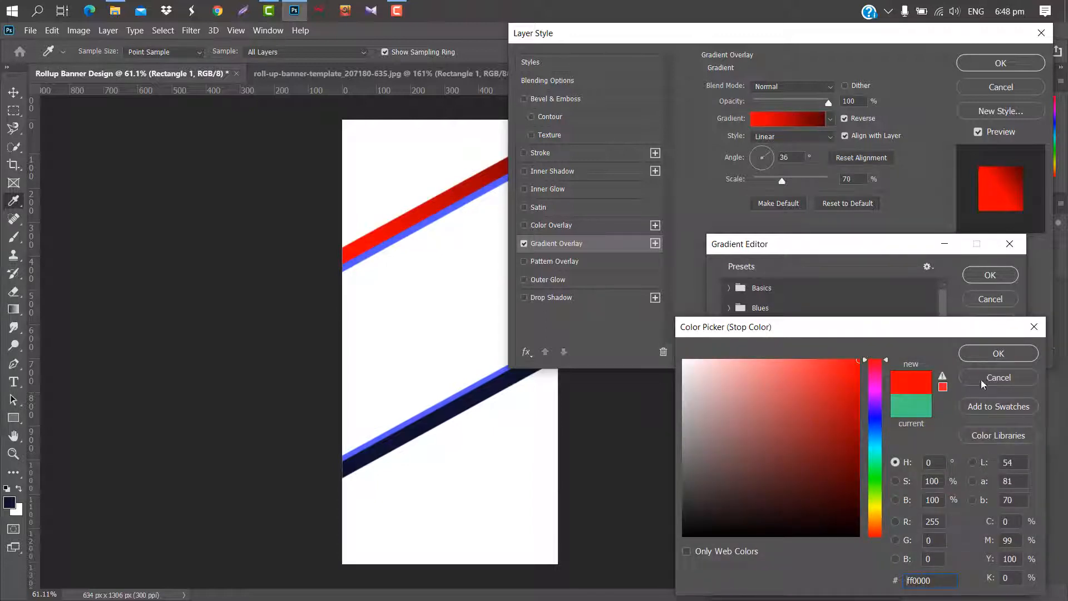
left_click(996, 354)
left_click(990, 276)
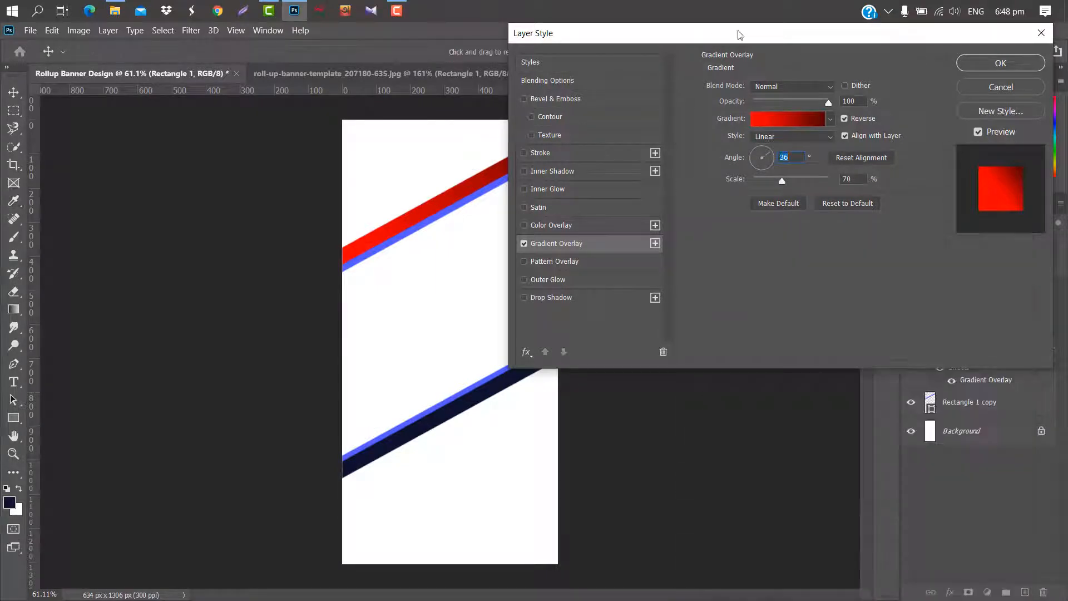
left_click_drag(740, 34, 836, 34)
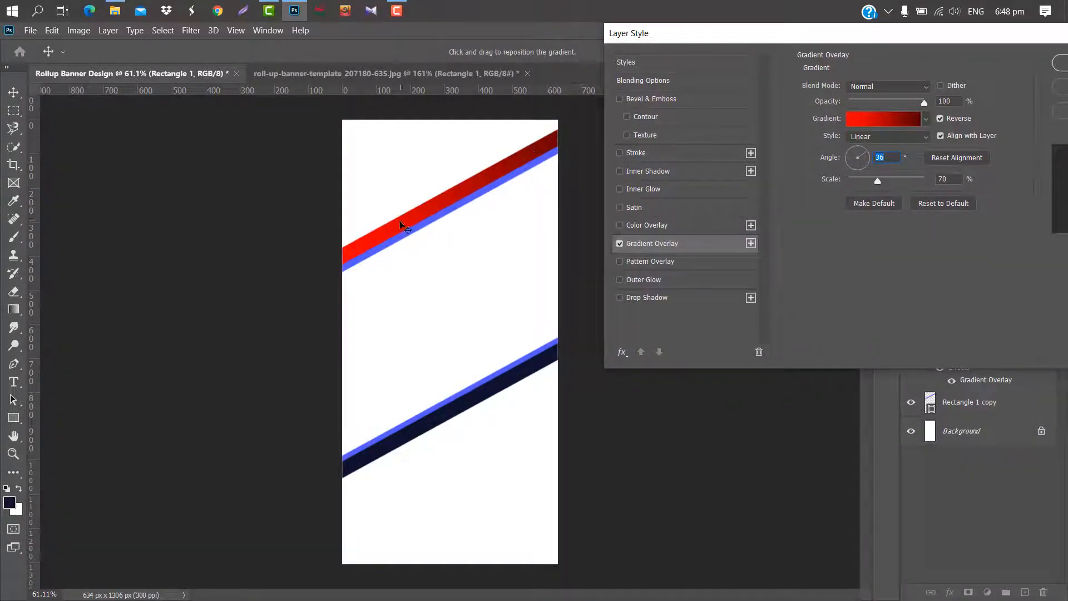
left_click_drag(903, 35, 775, 27)
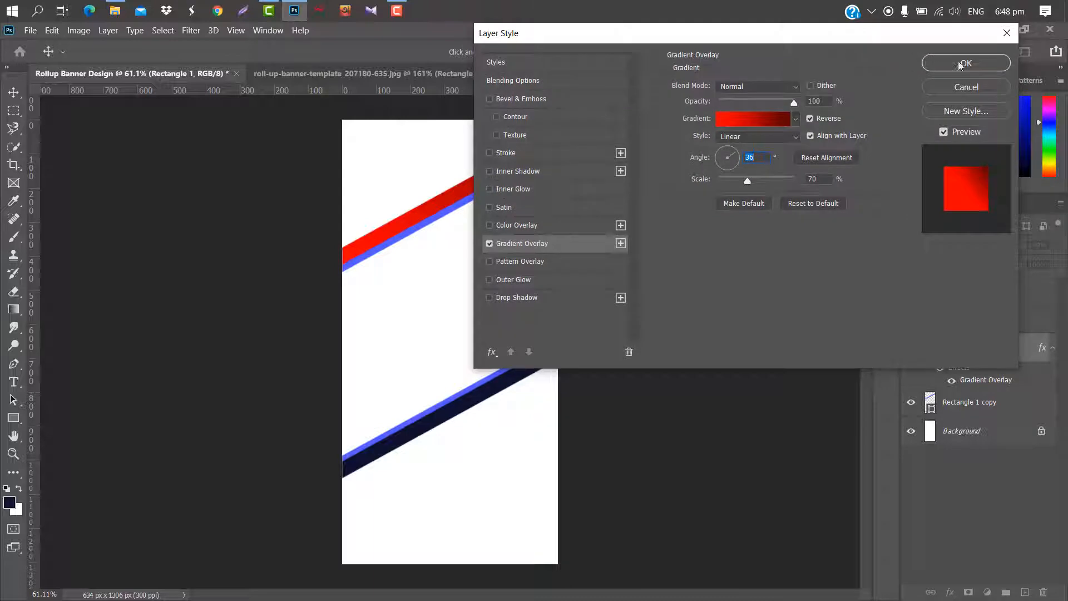
left_click(965, 60)
Add a red Gradient Overlay with a -134° angle to the thin blue stripe of the upper pair.
left_click(494, 187)
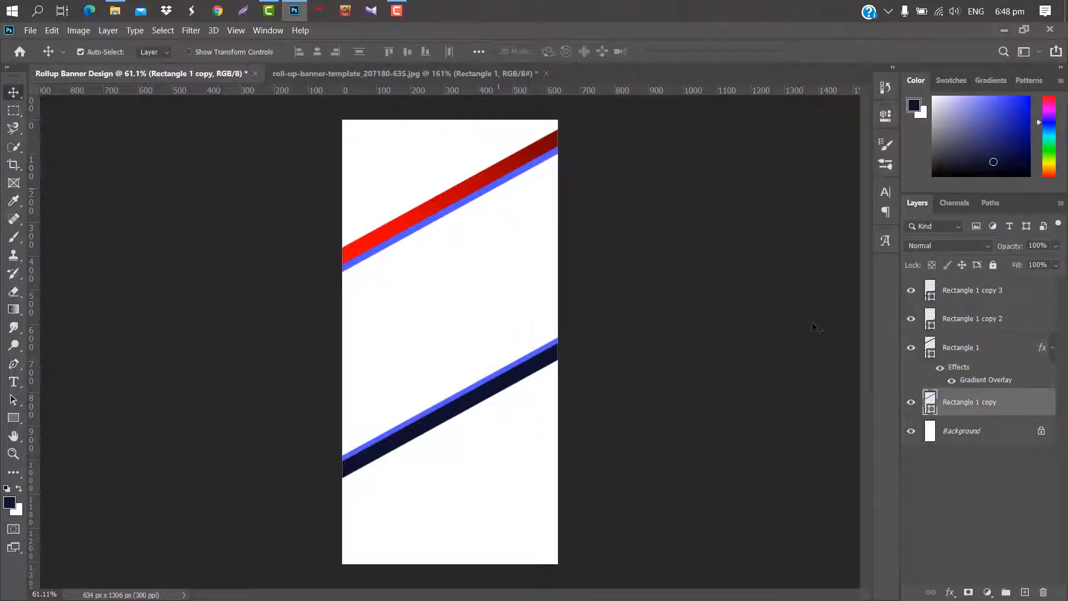
double_click(1029, 406)
left_click_drag(569, 36, 696, 36)
left_click(649, 243)
left_click_drag(864, 154, 843, 172)
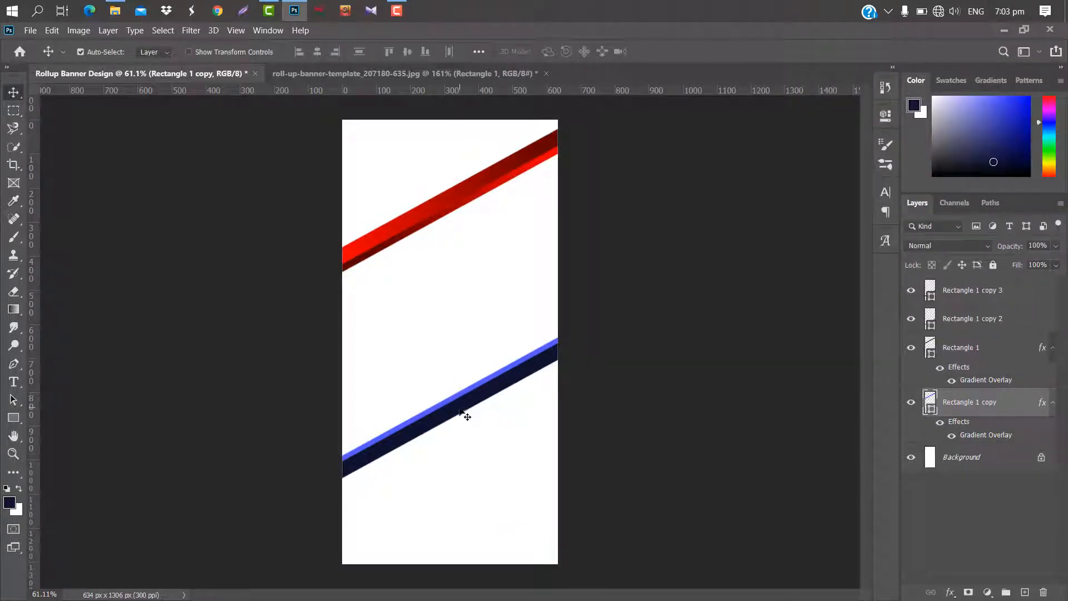
Add the red Gradient Overlay to the lower navy stripe, keeping the -134° angle.
left_click(465, 416)
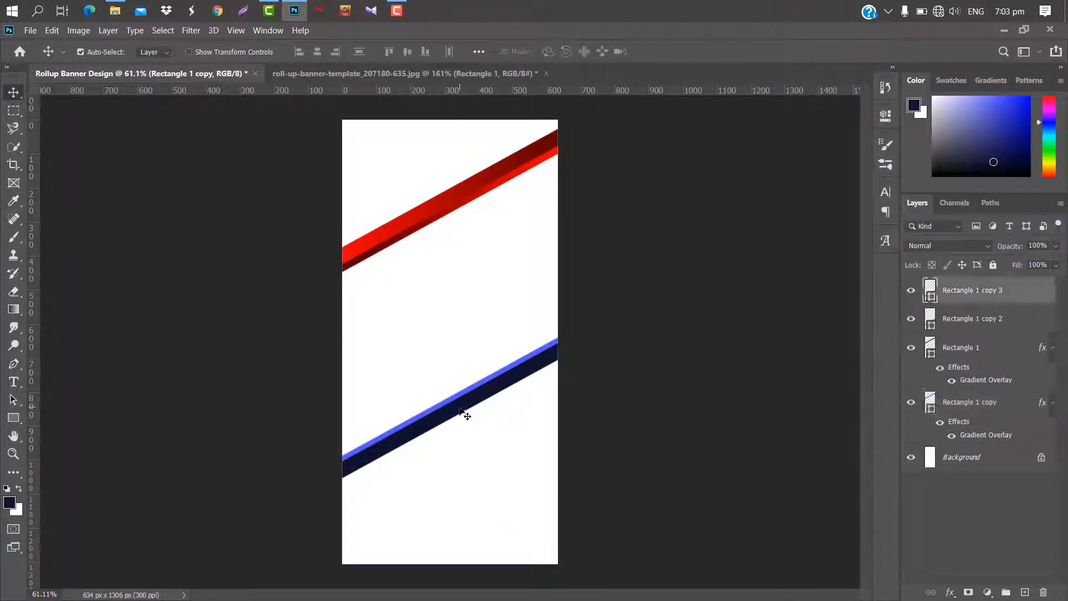
double_click(1021, 292)
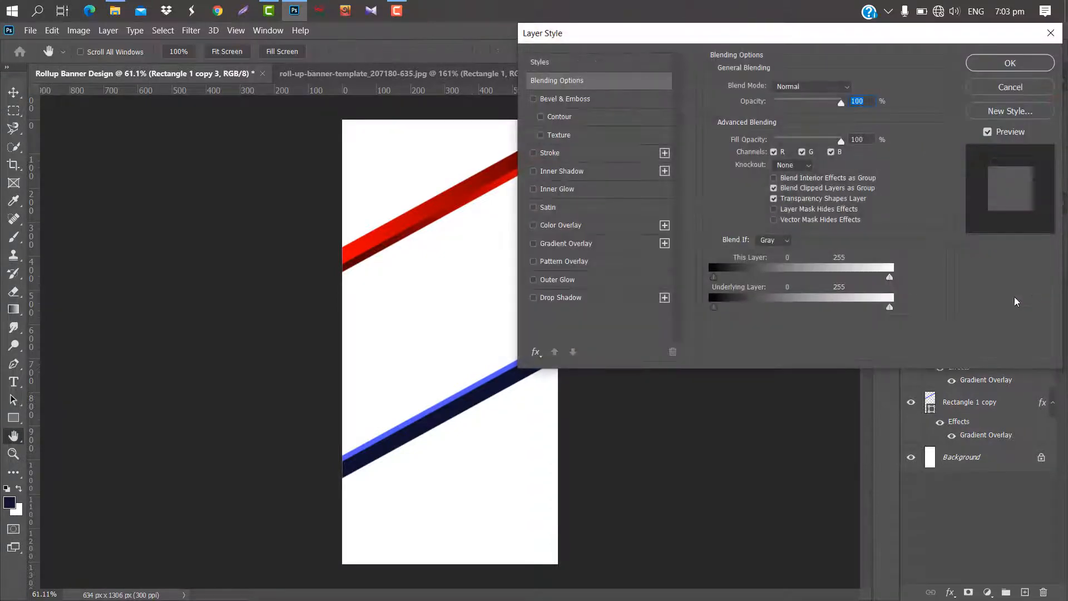
left_click(617, 244)
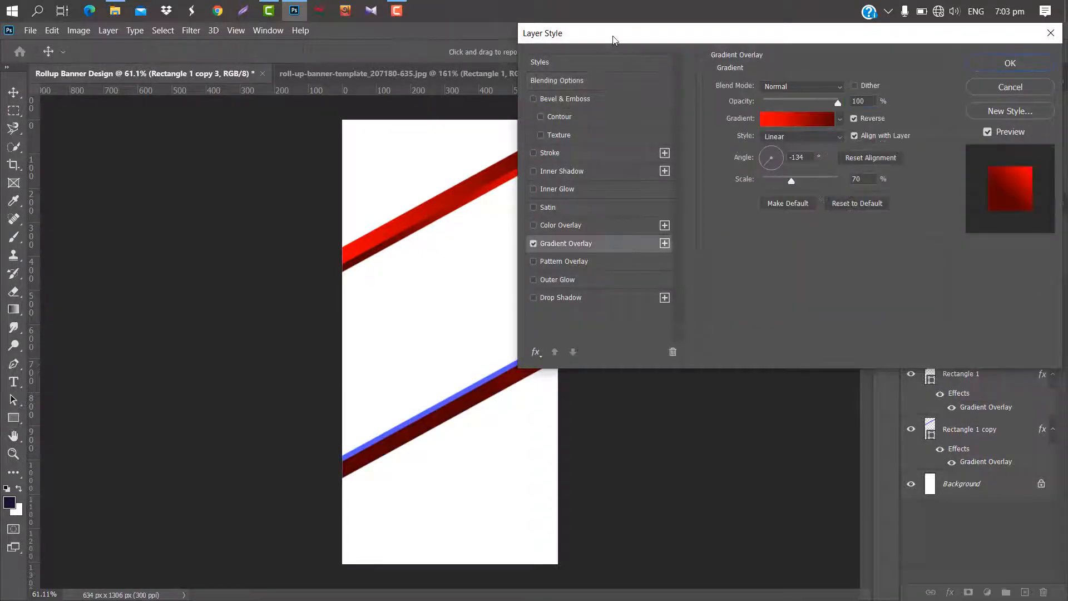
left_click_drag(614, 39, 767, 39)
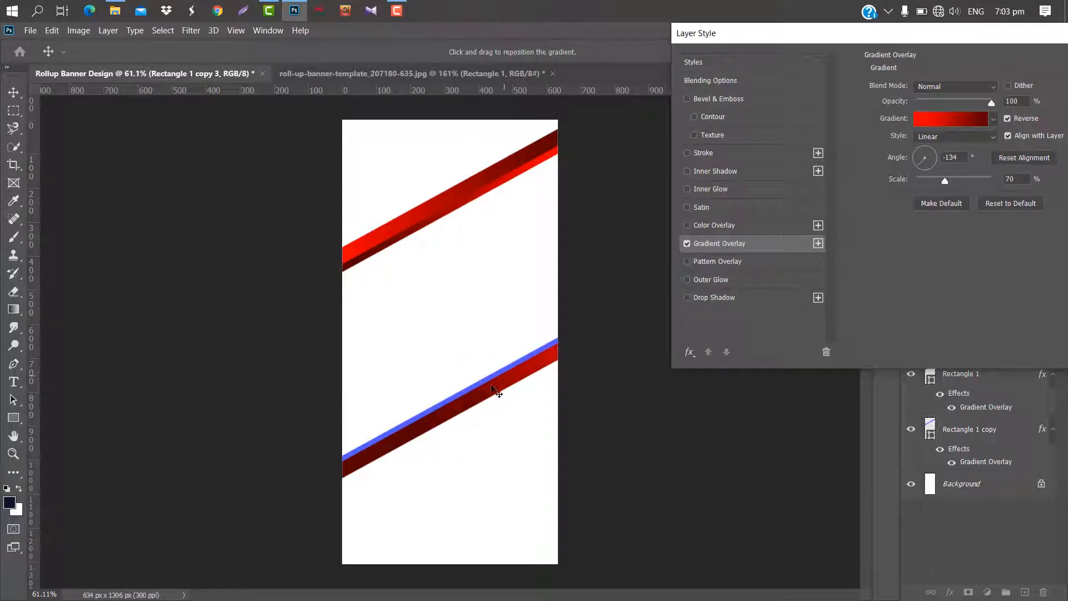
left_click_drag(991, 38, 855, 53)
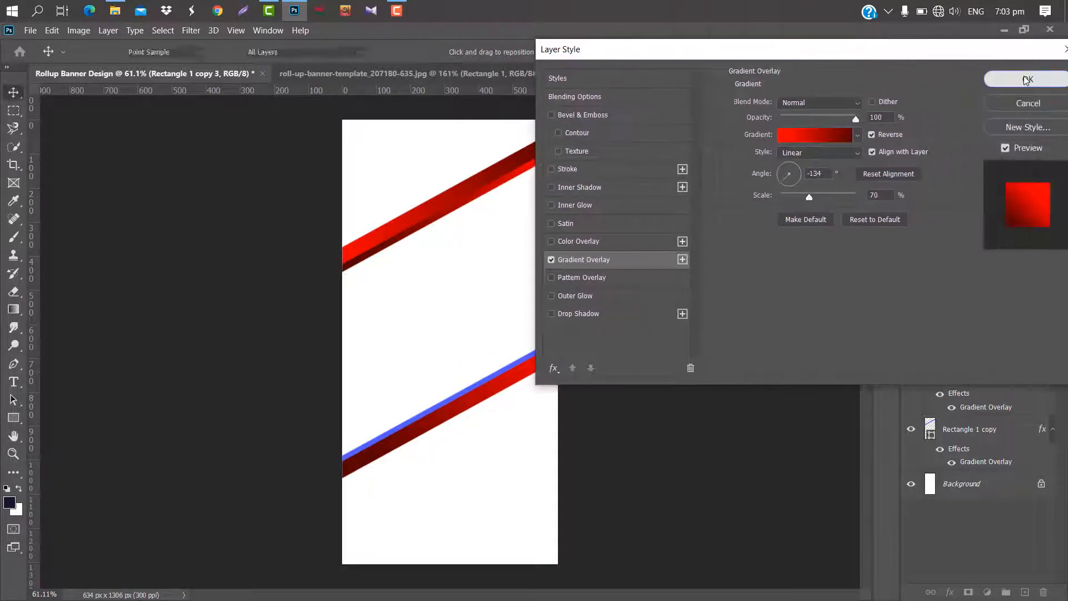
left_click(1026, 79)
Add the red Gradient Overlay to the lower thin blue stripe and set its angle to 36°.
left_click(510, 369)
double_click(1019, 348)
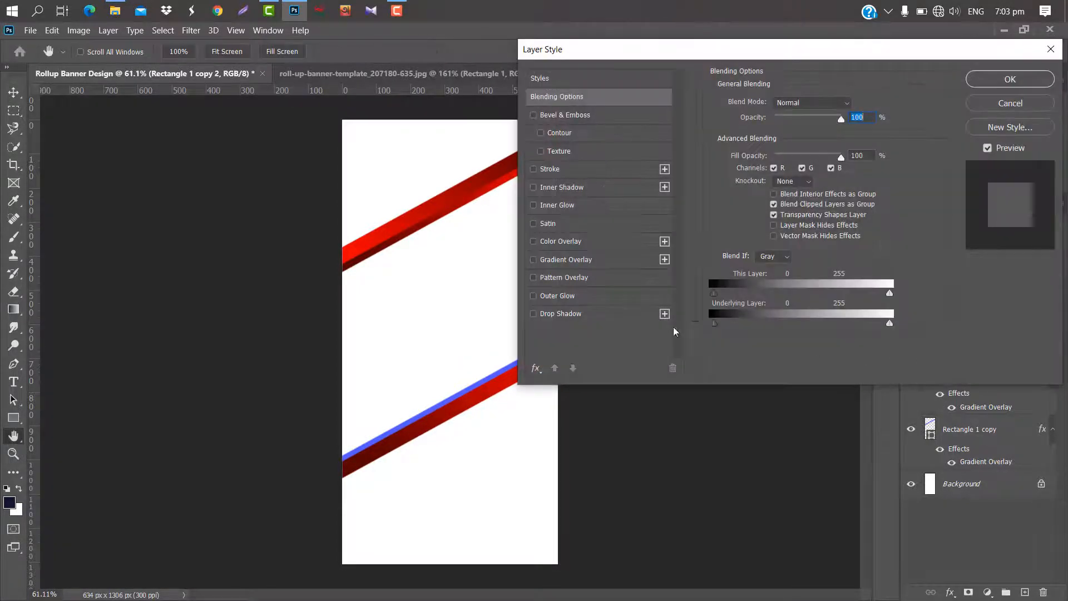
left_click(614, 267)
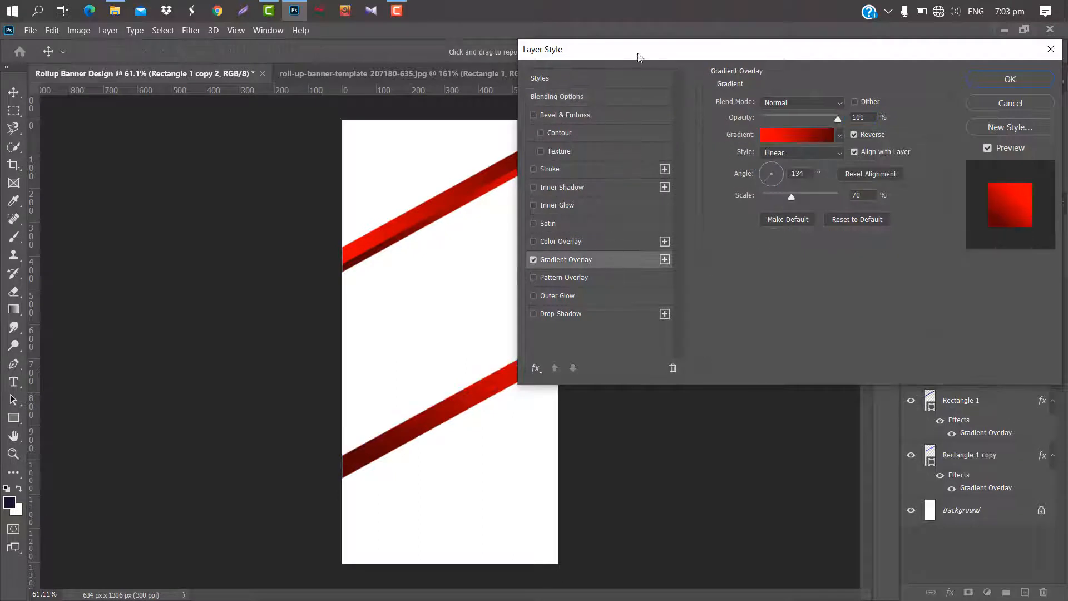
left_click_drag(638, 54, 748, 48)
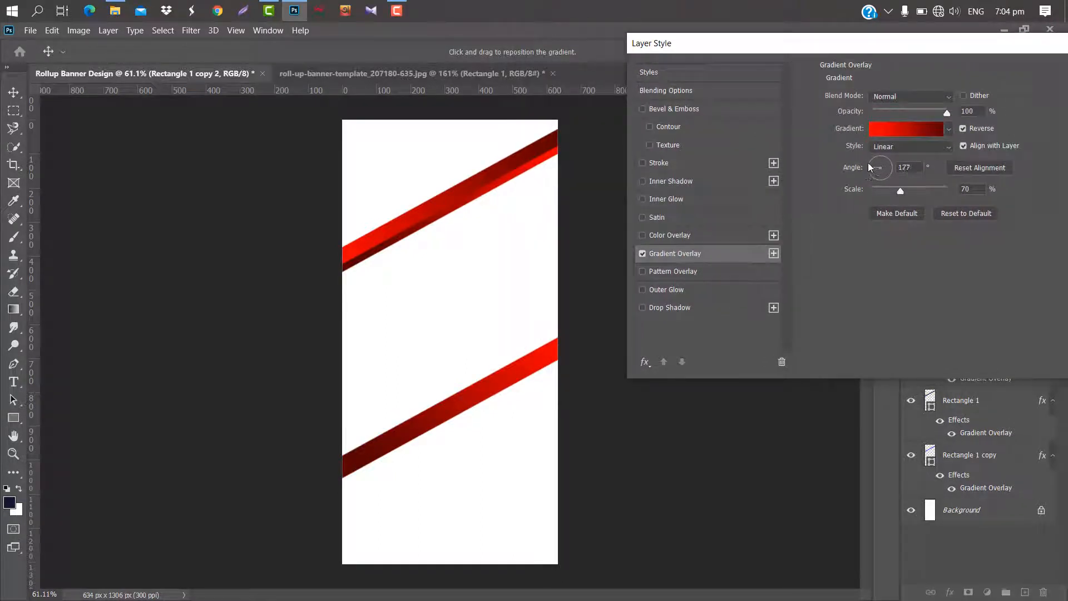
left_click_drag(870, 167, 889, 163)
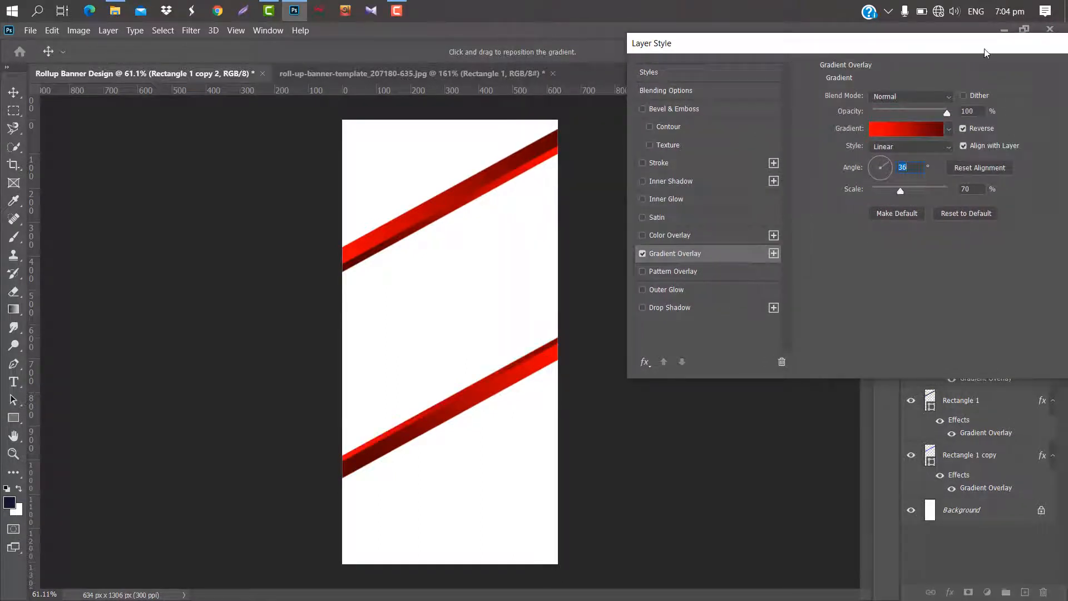
left_click_drag(987, 49, 899, 74)
left_click(986, 88)
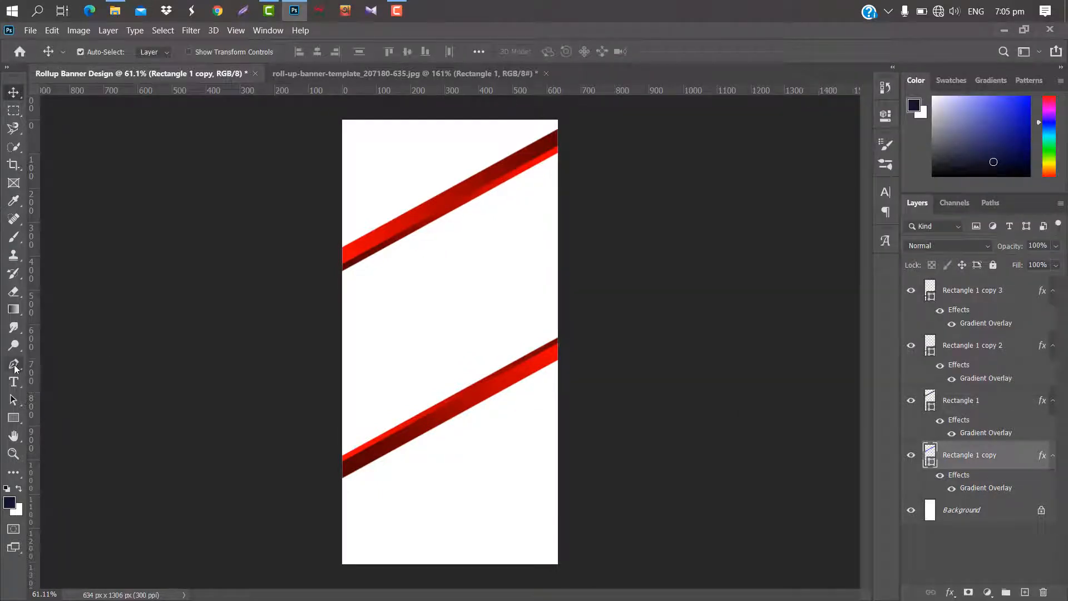
Draw a triangle about 248 by 242 px with the Pen tool under the upper stripes' right end, and place its layer just above Background.
left_click(15, 366)
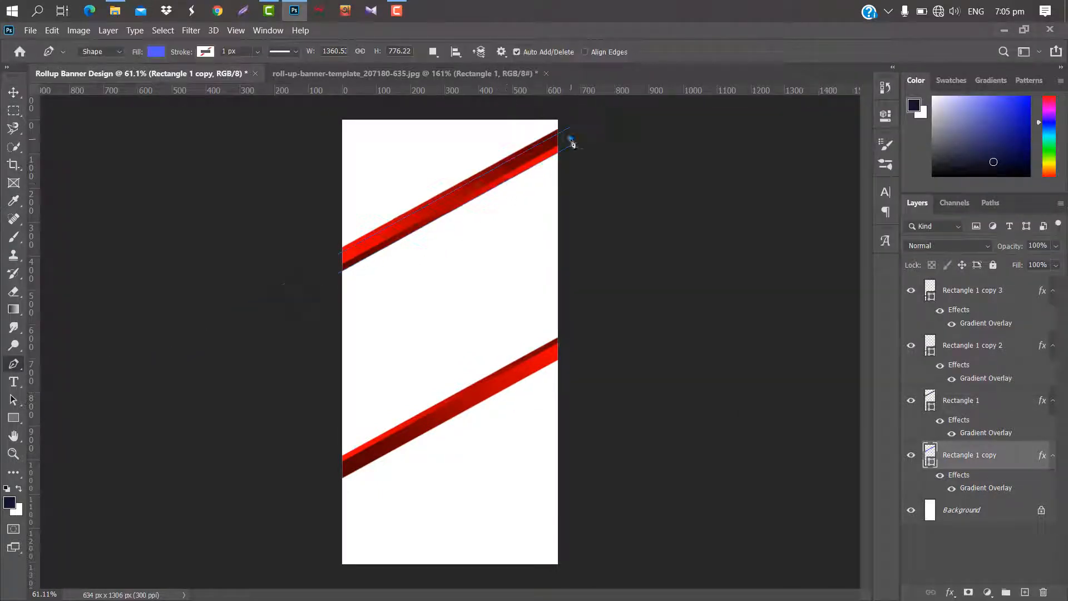
left_click(571, 139)
left_click(486, 188)
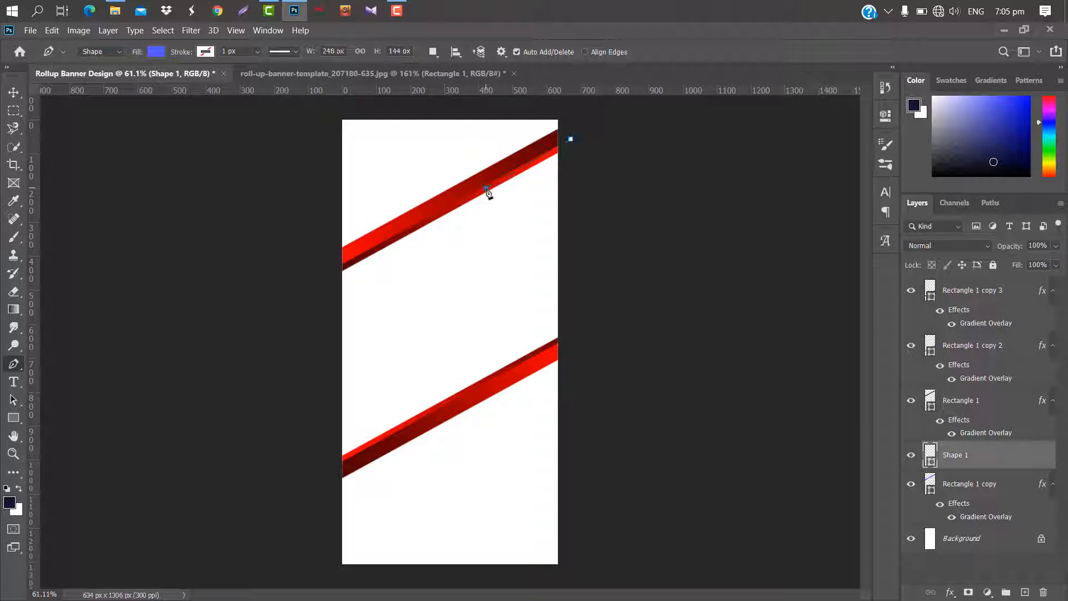
left_click(564, 221)
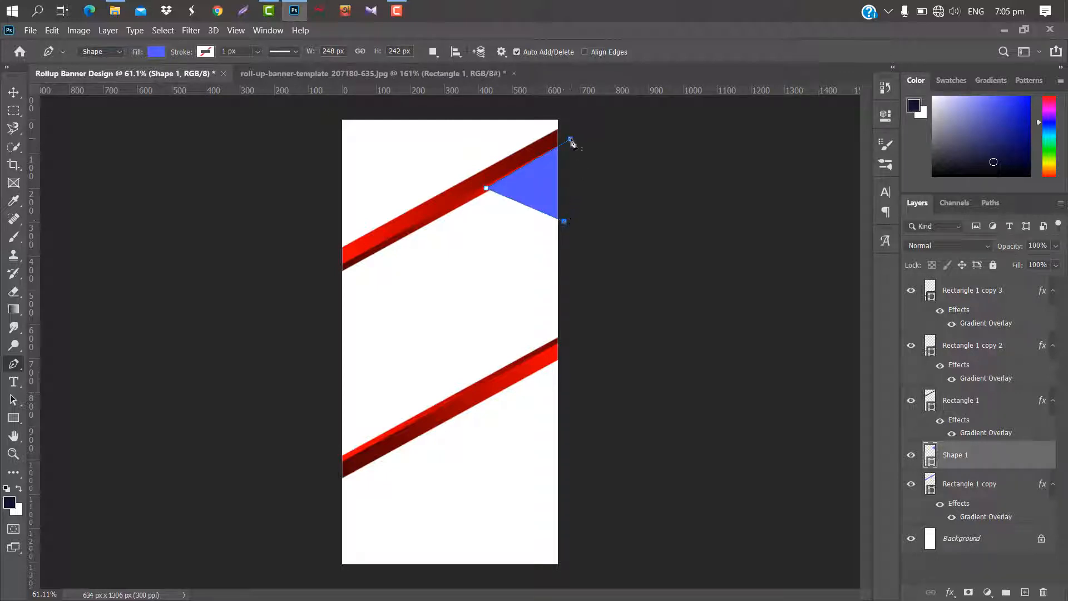
left_click(571, 140)
left_click_drag(1013, 459, 1027, 509)
Add a red Gradient Overlay with a 104° angle to the Shape 1 triangle.
double_click(1028, 509)
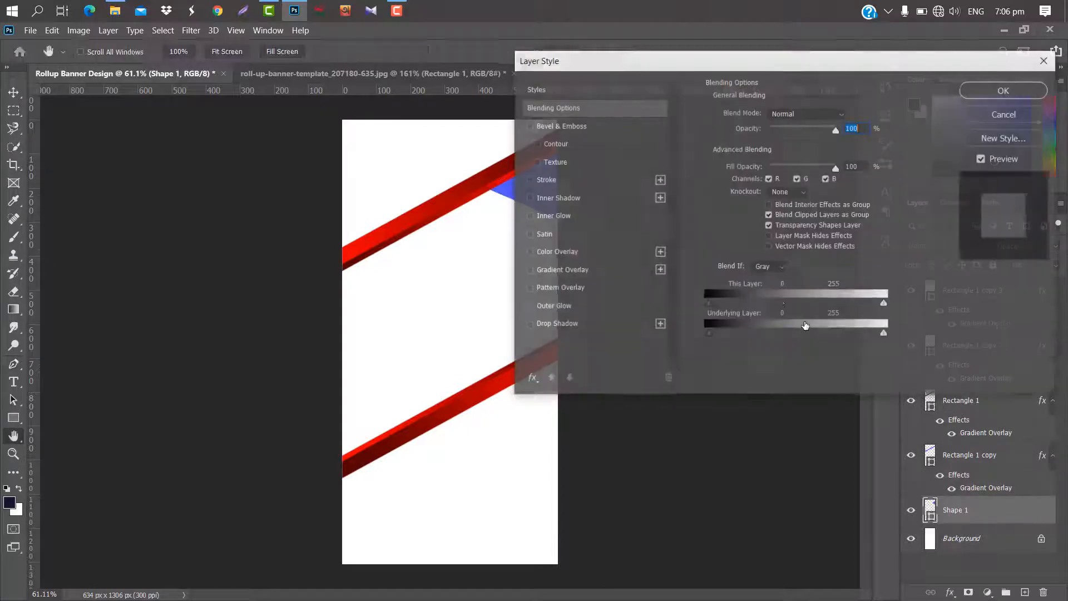
left_click_drag(612, 65, 717, 63)
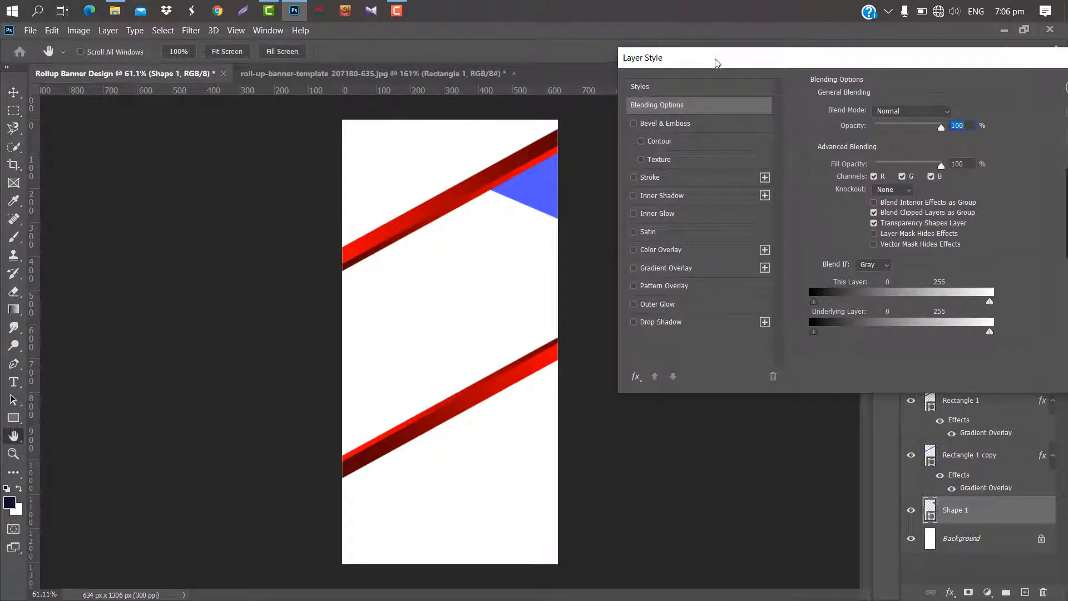
left_click(716, 272)
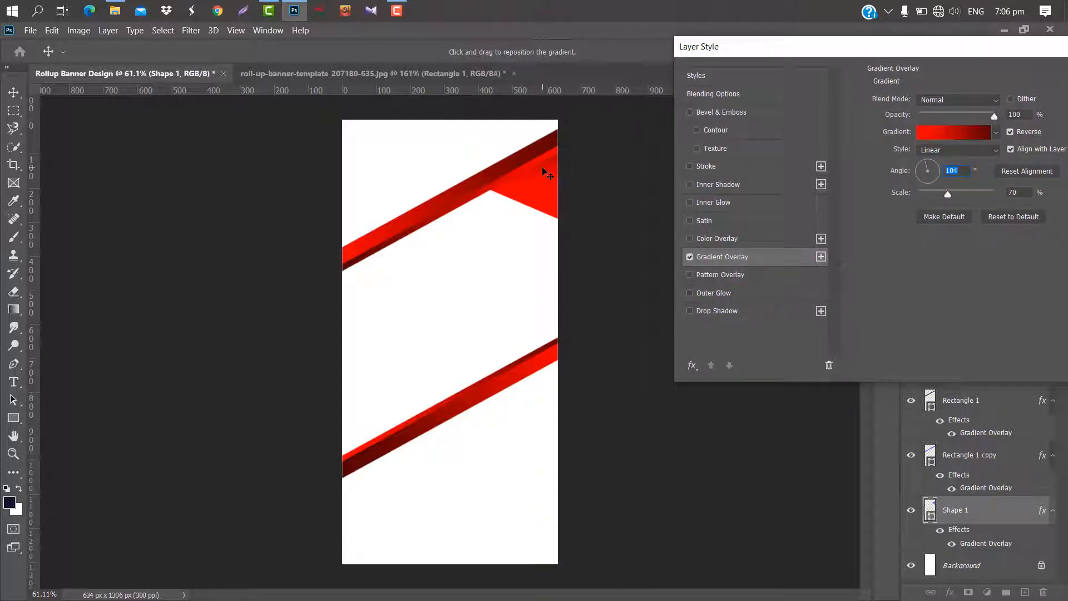
left_click_drag(886, 52, 751, 58)
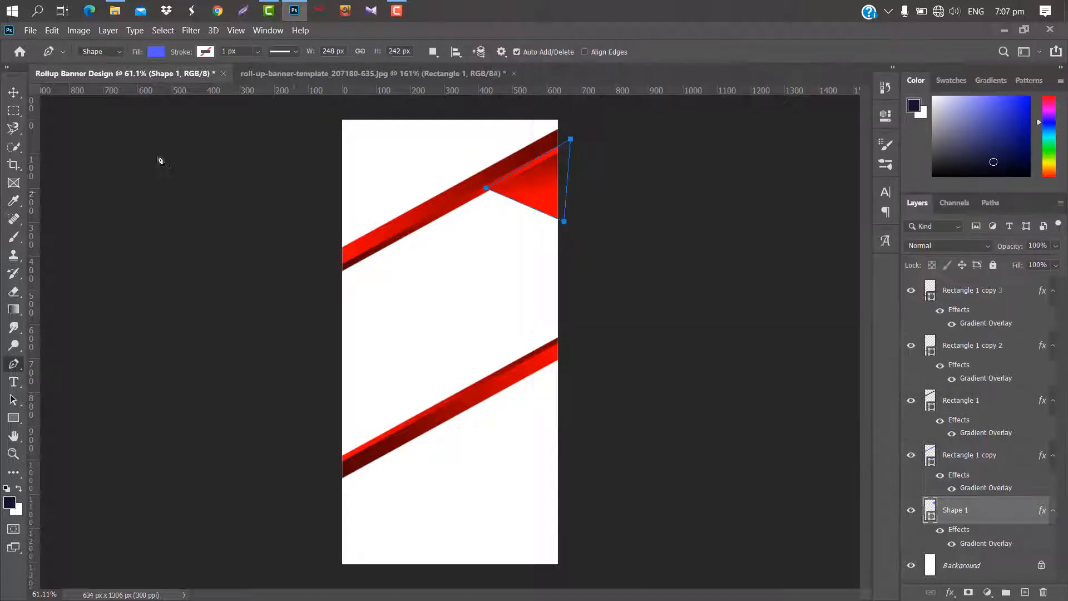
Duplicate the red triangle straight down to the lower stripes' right end and select the Shape 1 layer.
left_click(15, 93)
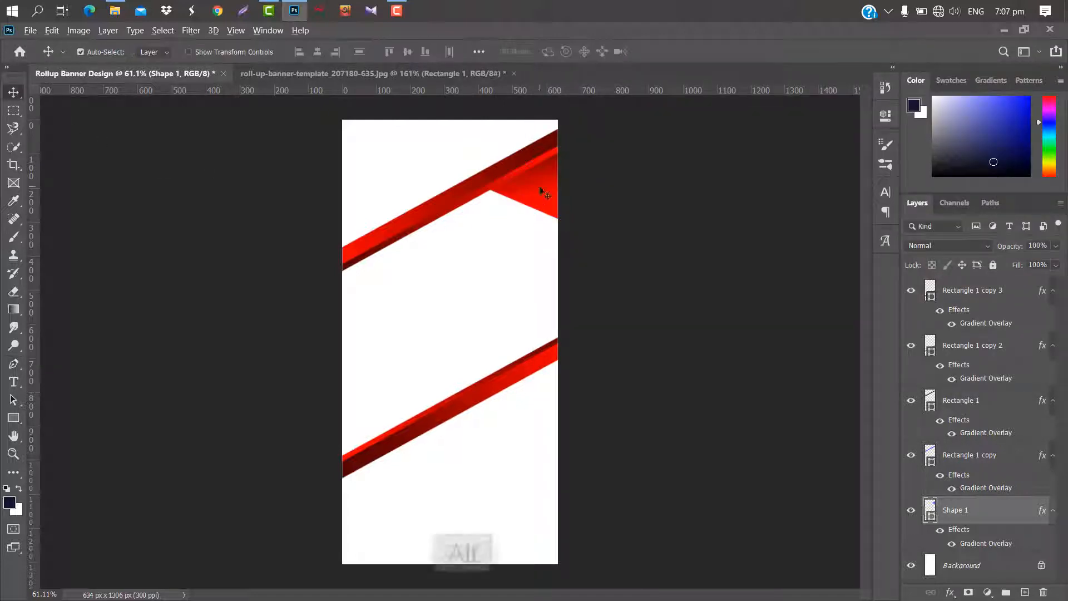
left_click_drag(549, 200, 550, 409)
key("alt+bracketleft")
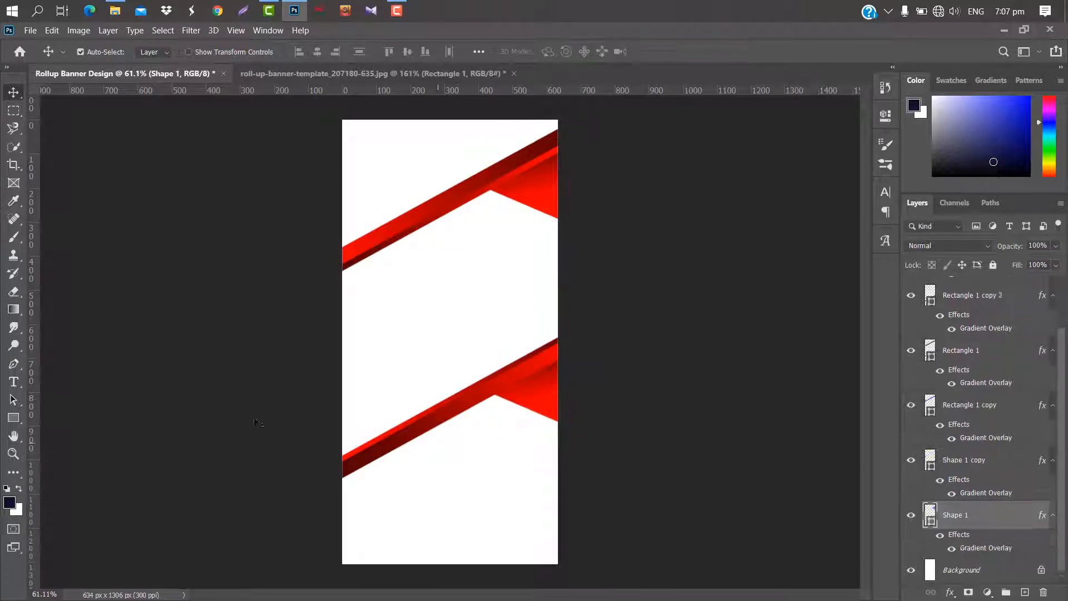
Draw a triangle about 144 by 117 px with the Pen tool above the upper stripes' left end, and place its layer just above Background.
left_click(13, 366)
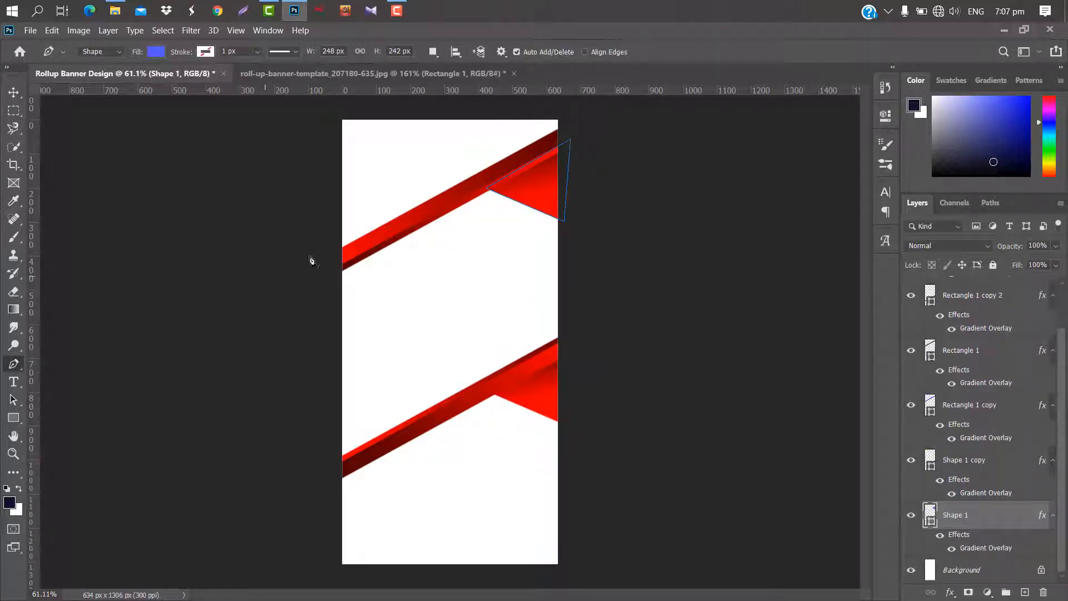
left_click(385, 229)
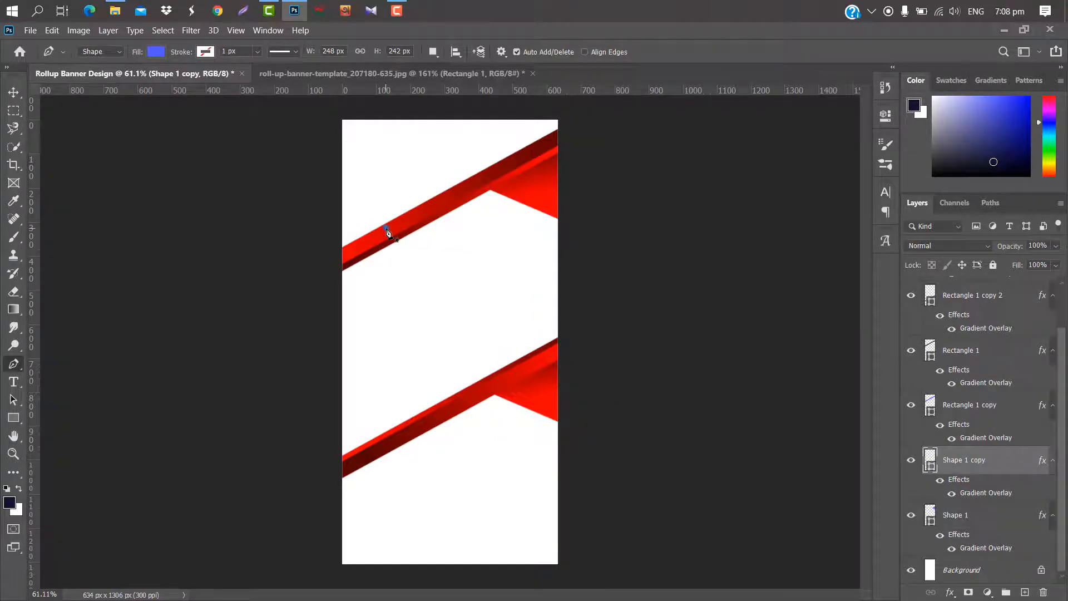
left_click(337, 252)
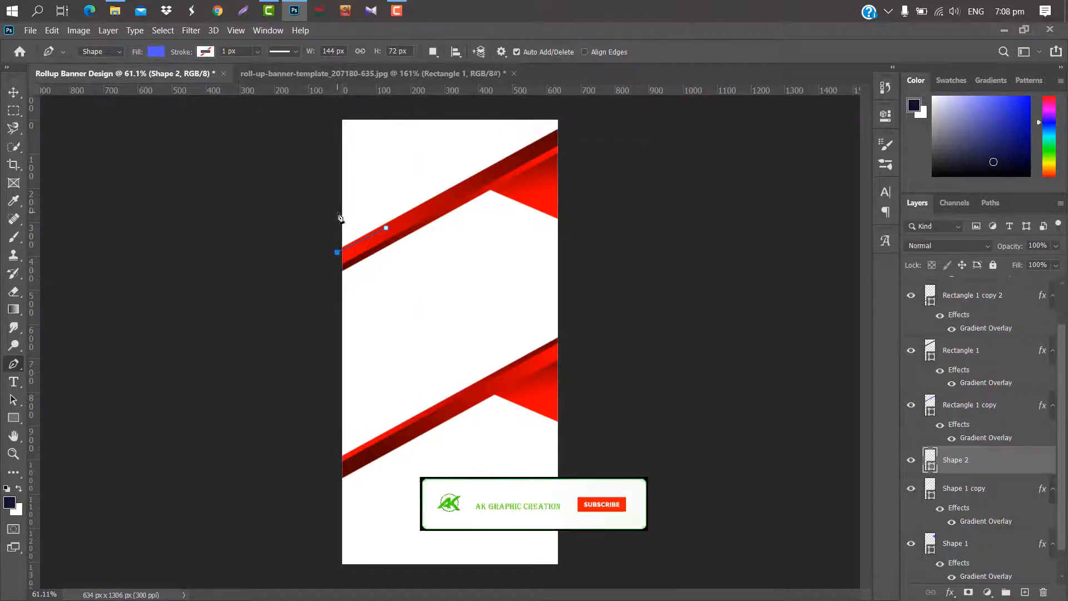
left_click(338, 212)
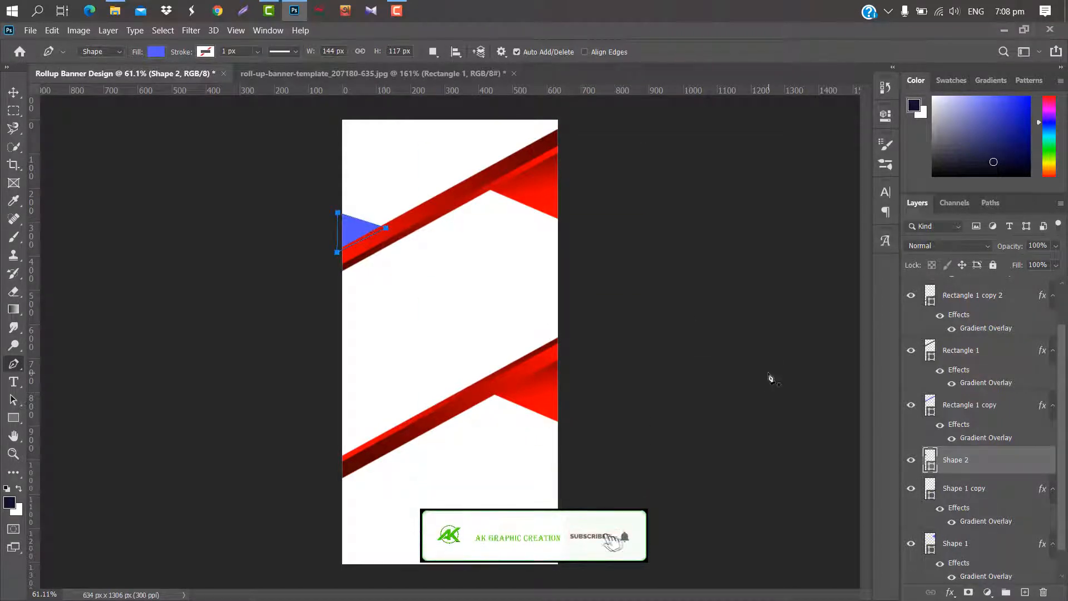
left_click_drag(1017, 466, 1010, 555)
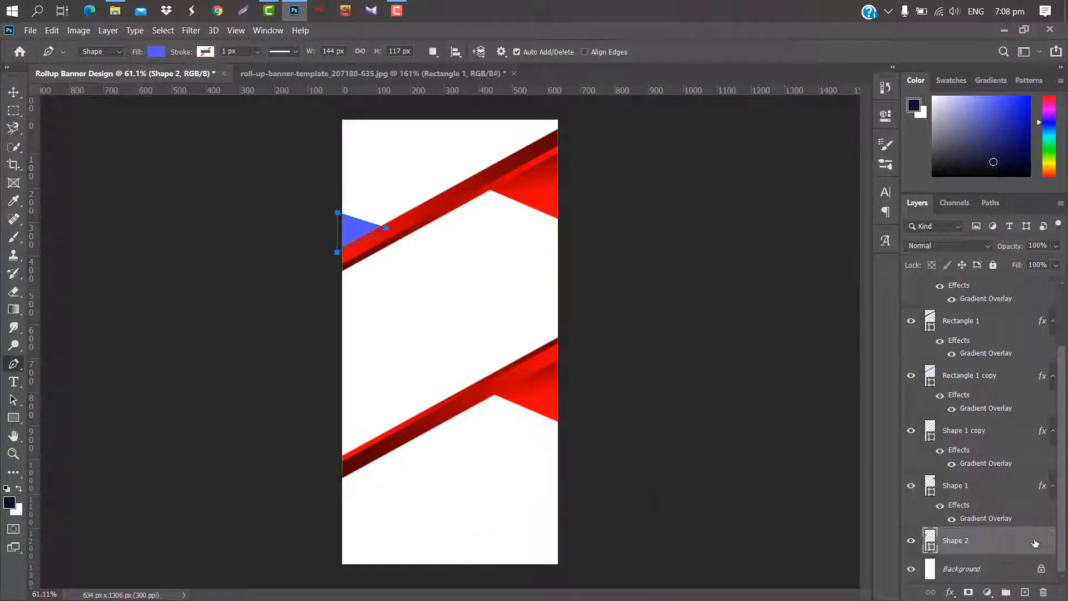
Give the Shape 2 triangle a red Gradient Overlay at -69° and duplicate it to the lower stripes' left end.
double_click(1035, 543)
left_click(592, 265)
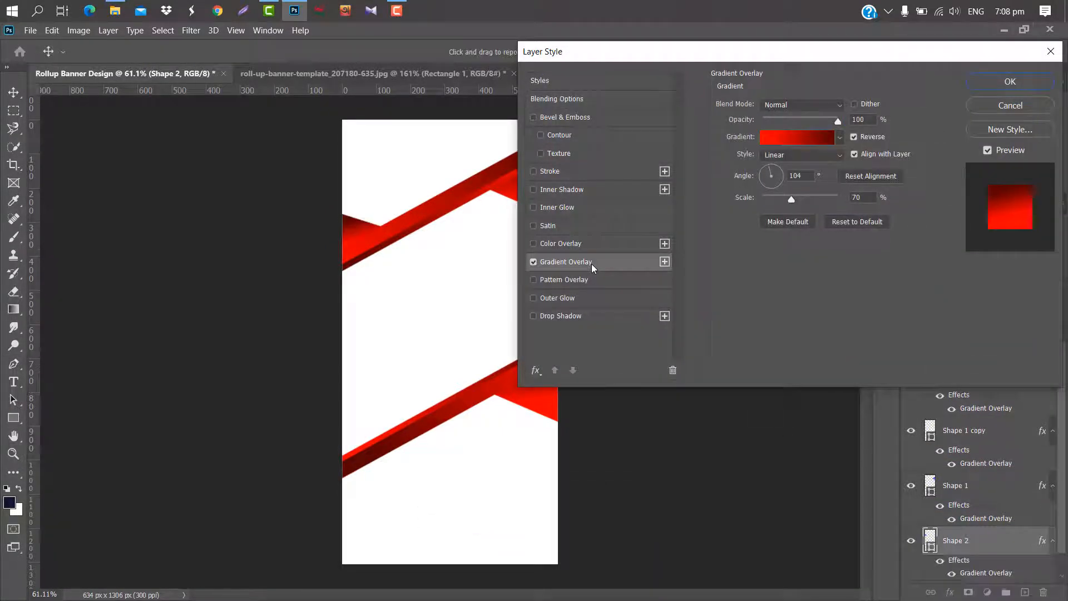
left_click_drag(765, 178, 775, 186)
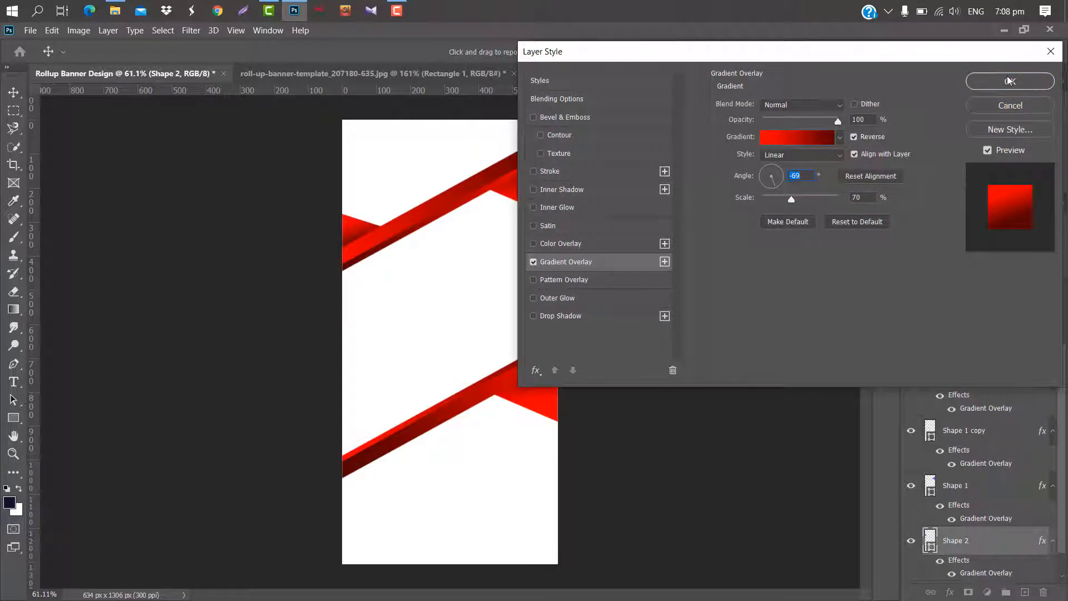
left_click(1009, 81)
left_click(17, 93)
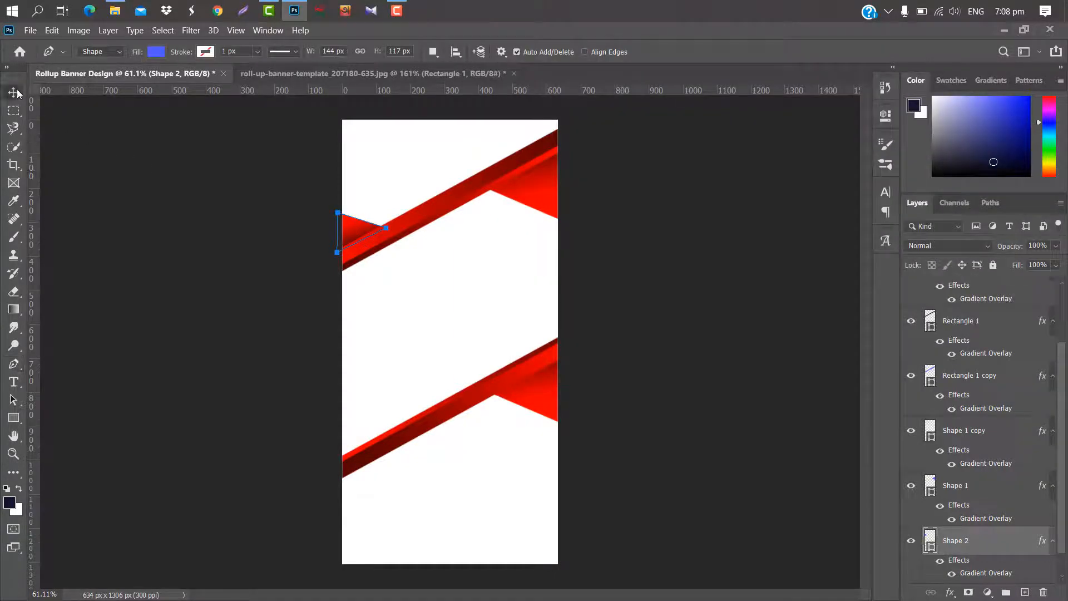
left_click_drag(343, 246, 351, 438)
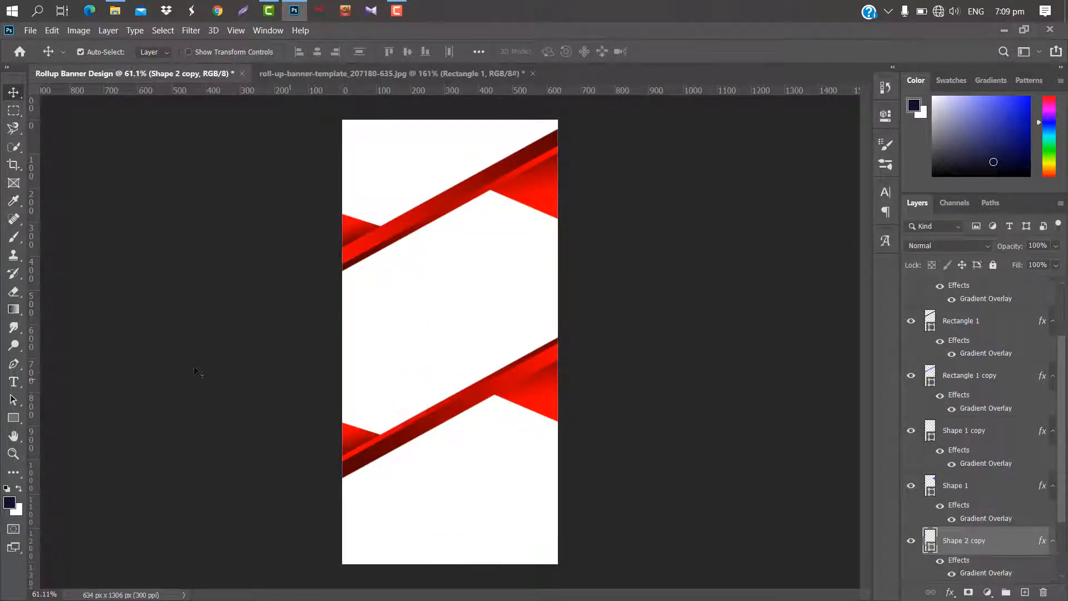
Draw a filled shape about 777 by 788 px with the Pen tool between the stripes, and place its layer just above Background.
left_click(13, 364)
left_click(337, 271)
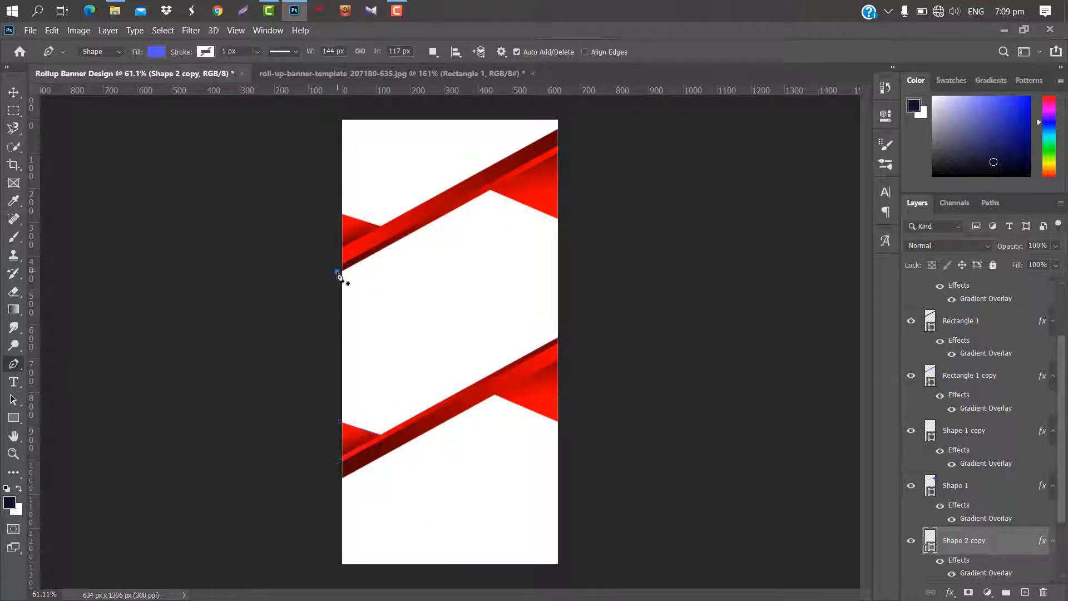
left_click(510, 176)
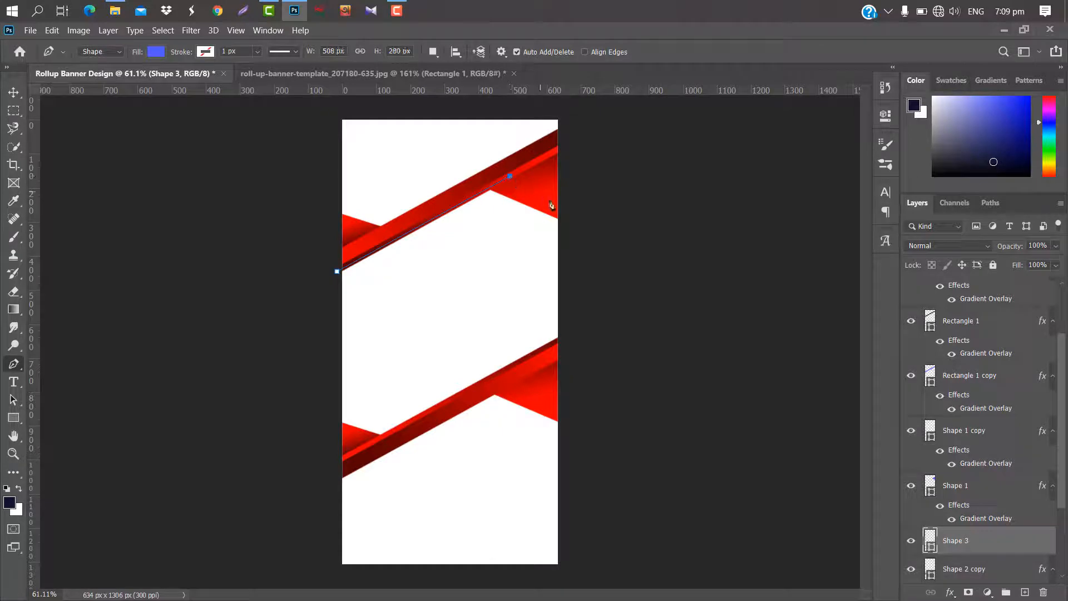
left_click(571, 212)
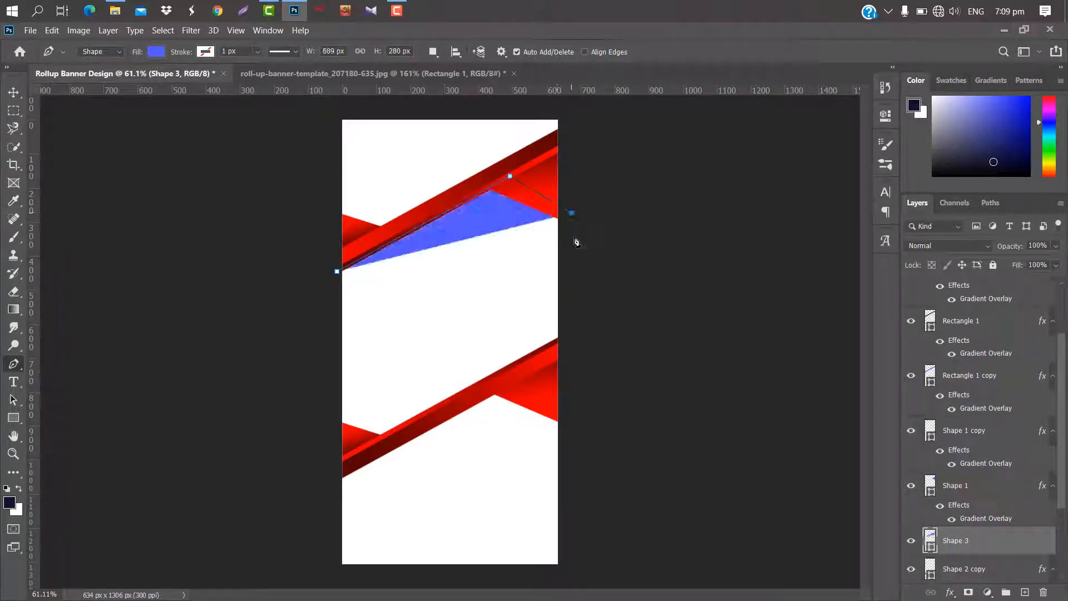
left_click(564, 345)
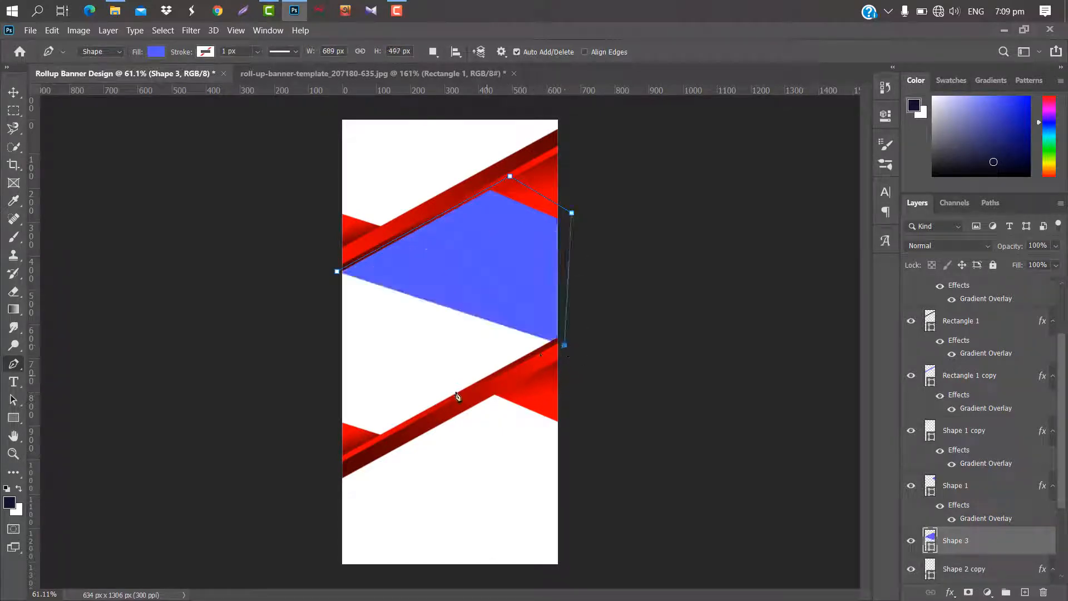
left_click(378, 445)
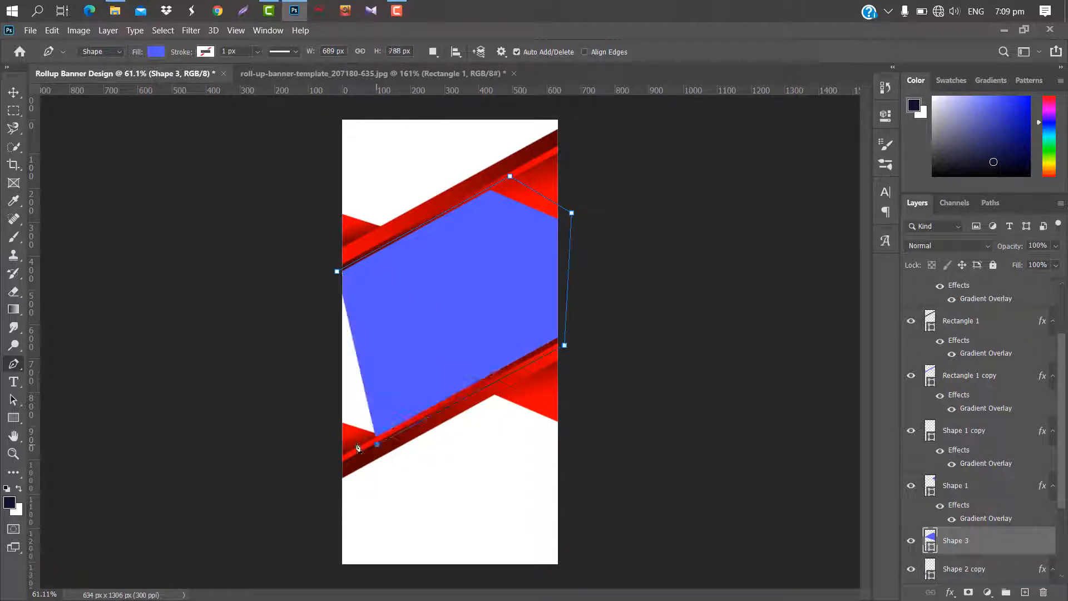
left_click(307, 417)
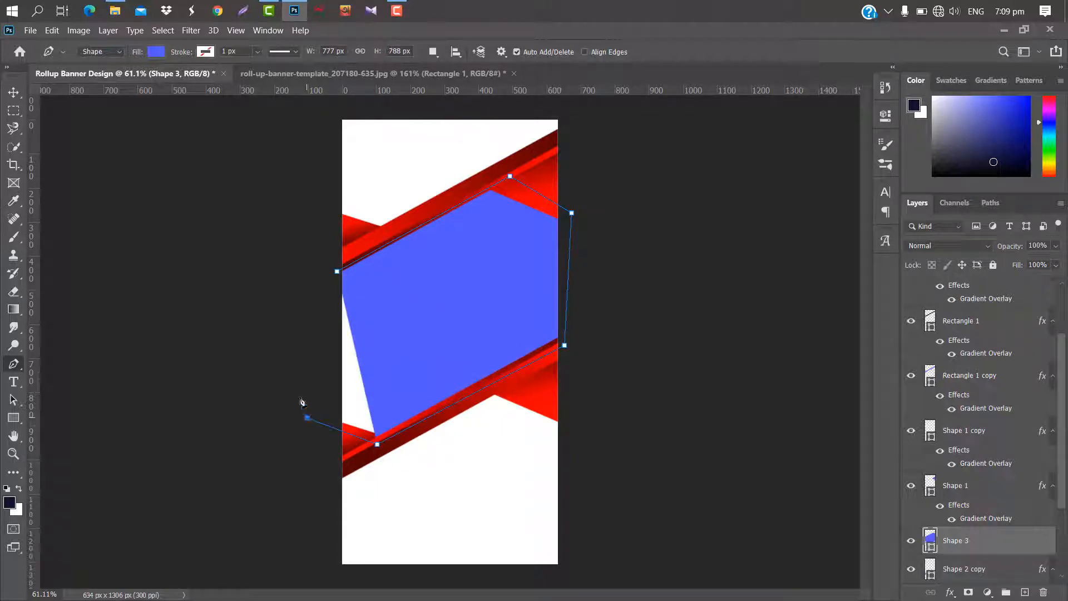
left_click(336, 272)
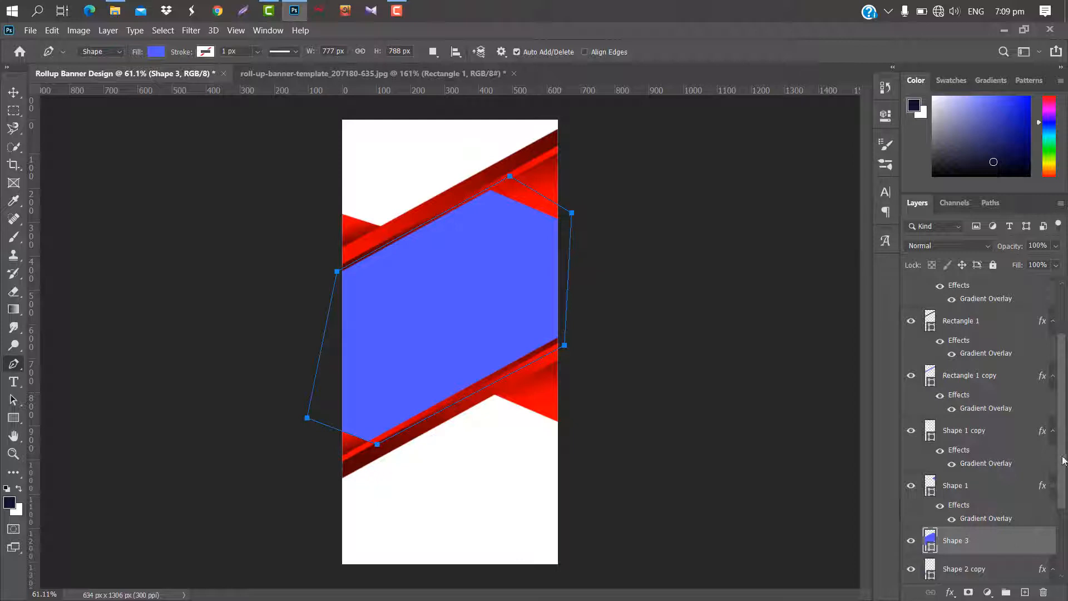
scroll(1063, 459, "down", 3)
left_click_drag(1030, 460, 1022, 542)
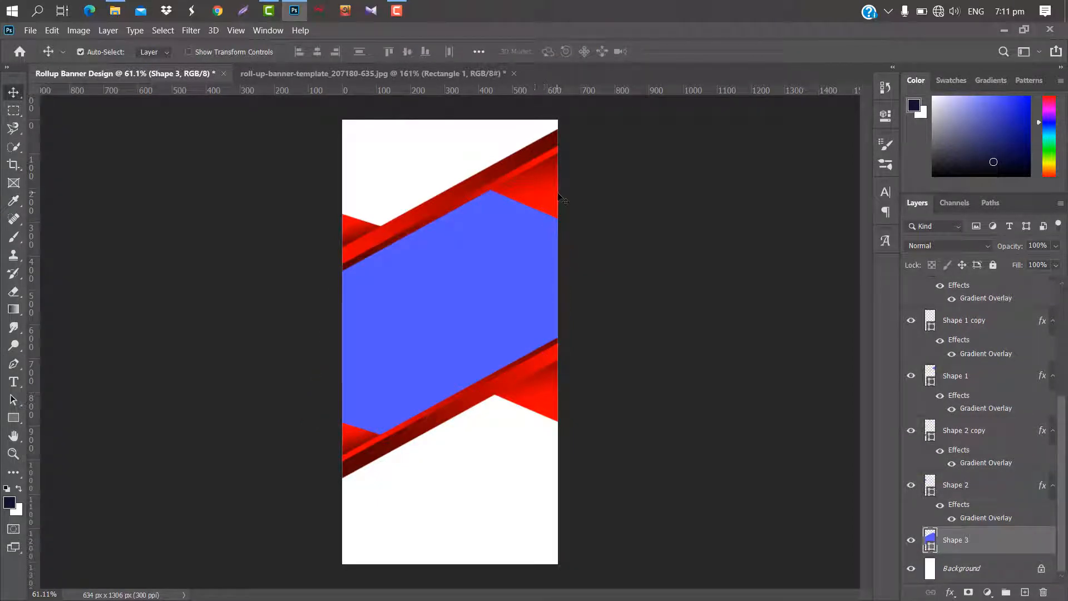
Place the 12a1787956… city skyline image from the desktop above Shape 3 and clip it to that shape.
left_click(1005, 29)
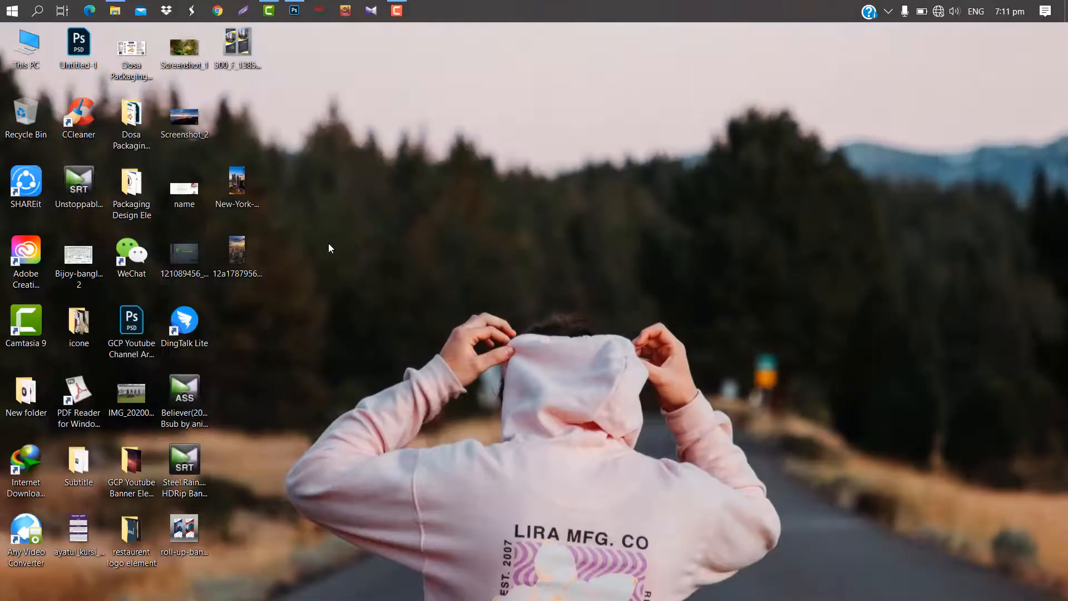
left_click_drag(245, 252, 461, 255)
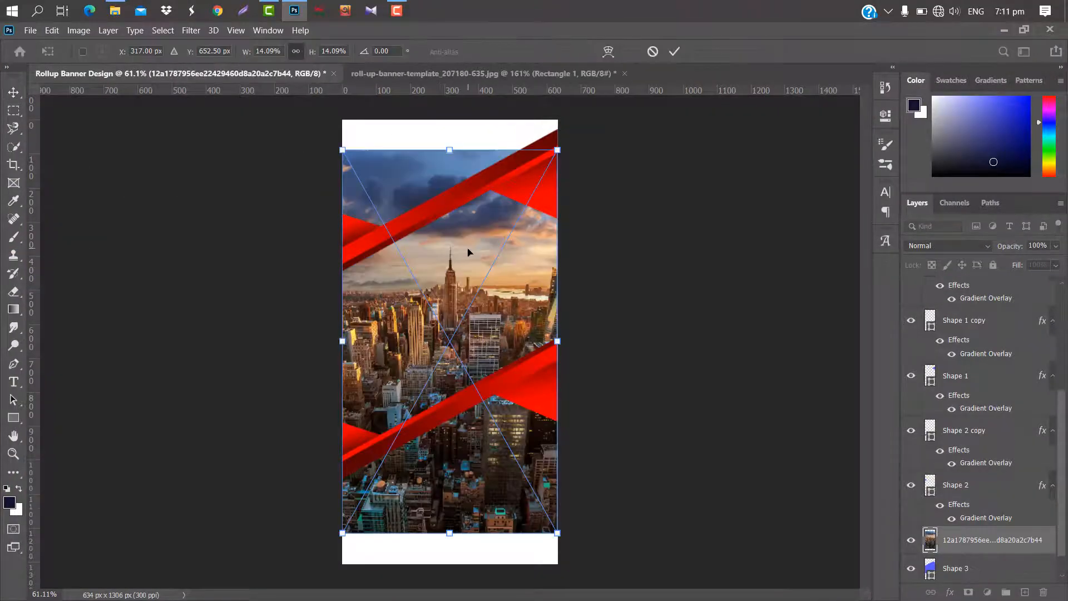
left_click(675, 50)
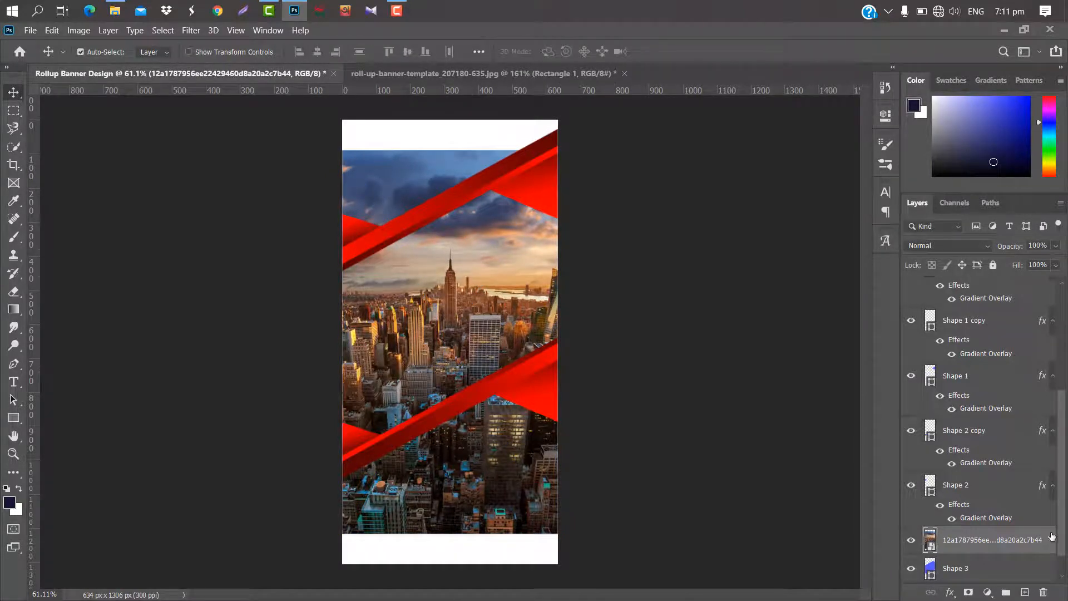
right_click(1051, 536)
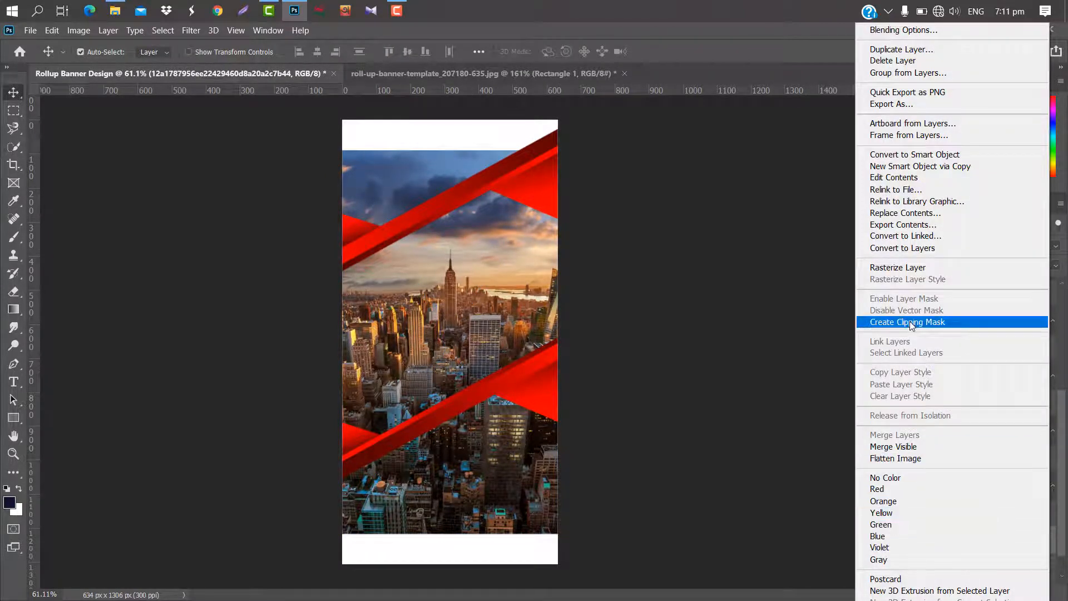
left_click(912, 322)
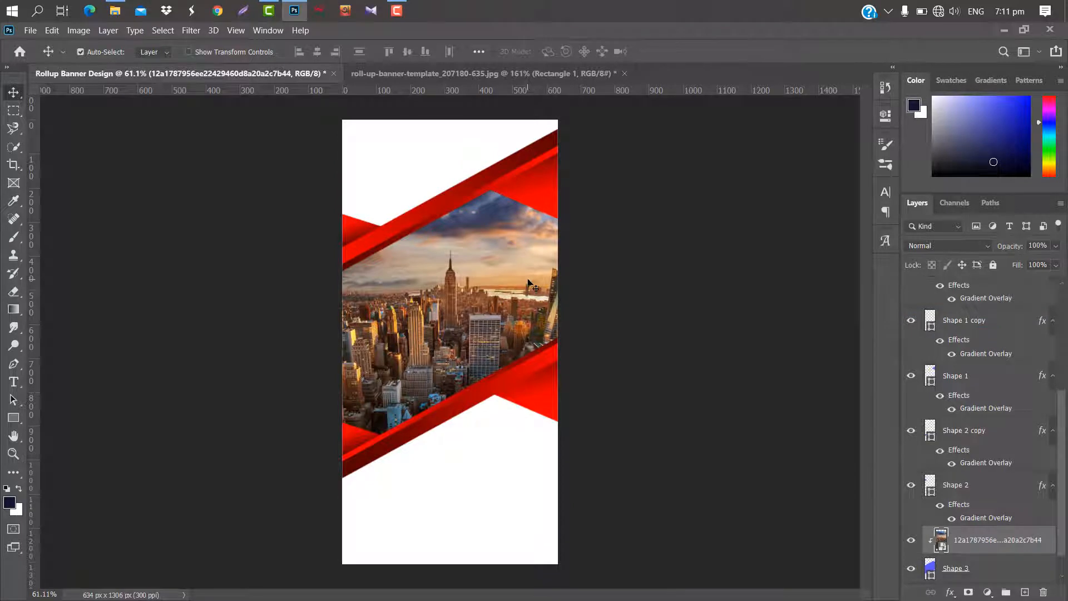
left_click_drag(527, 279, 529, 271)
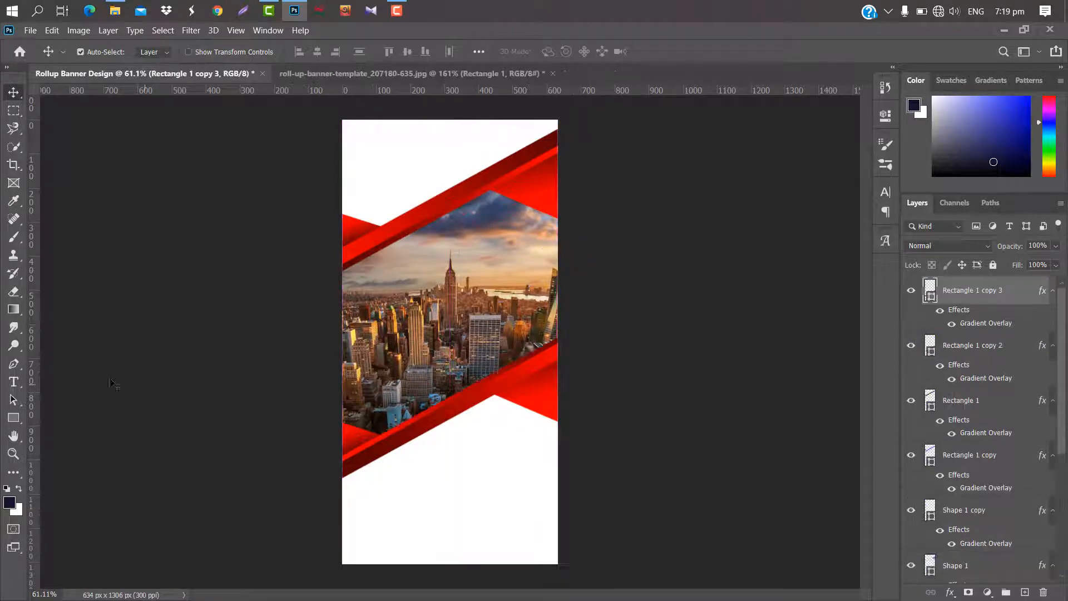
Add the title text LOREM in red Bahnschrift Regular at 29.86 pt in the banner's upper left white area.
left_click(13, 381)
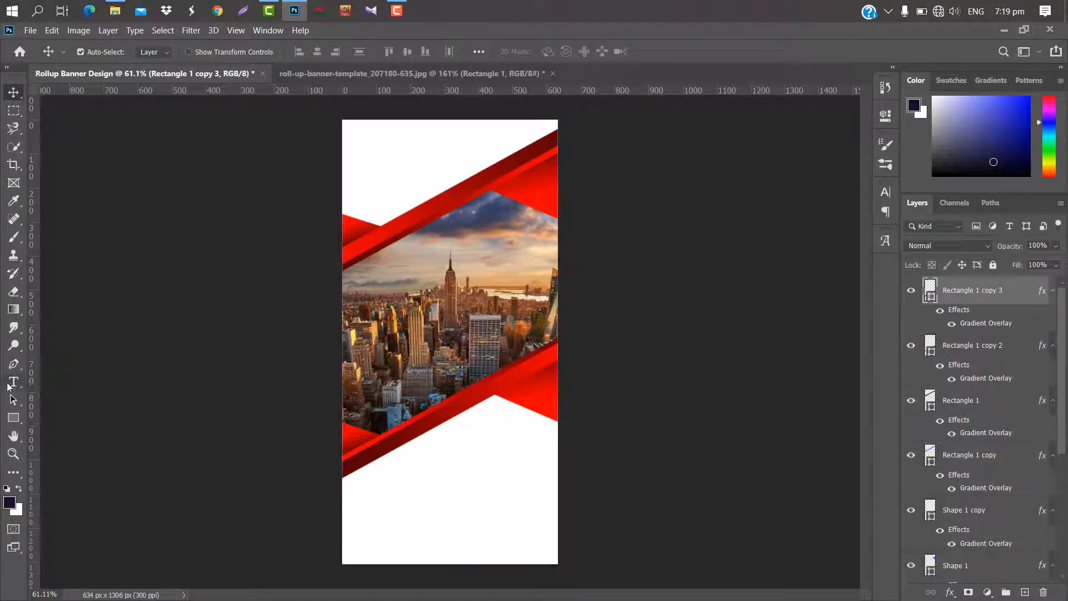
left_click(358, 146)
left_click(647, 140)
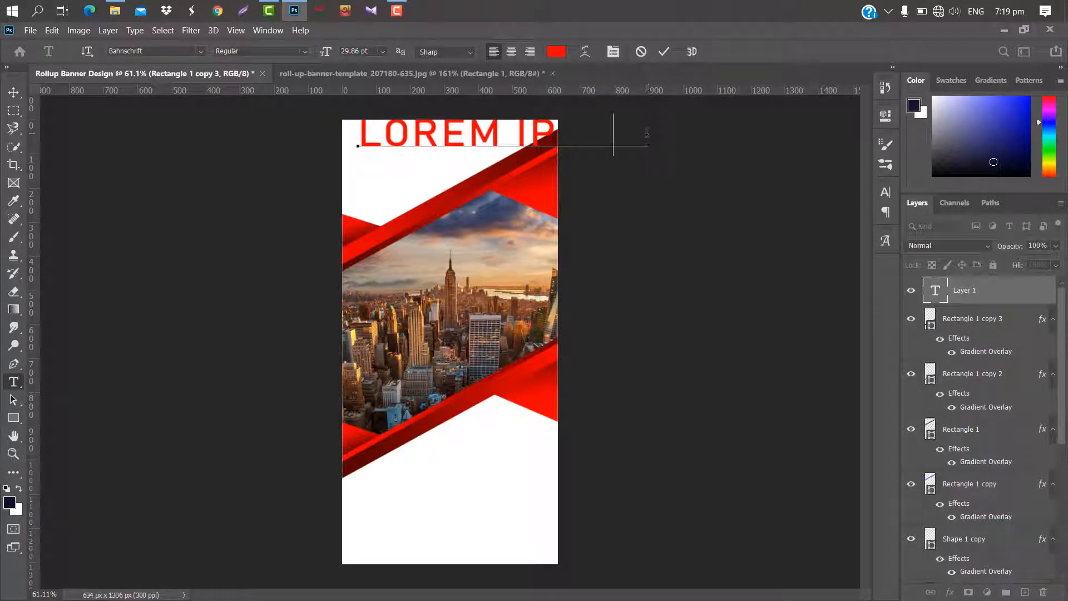
key("BackSpace")
key("BackSpace")
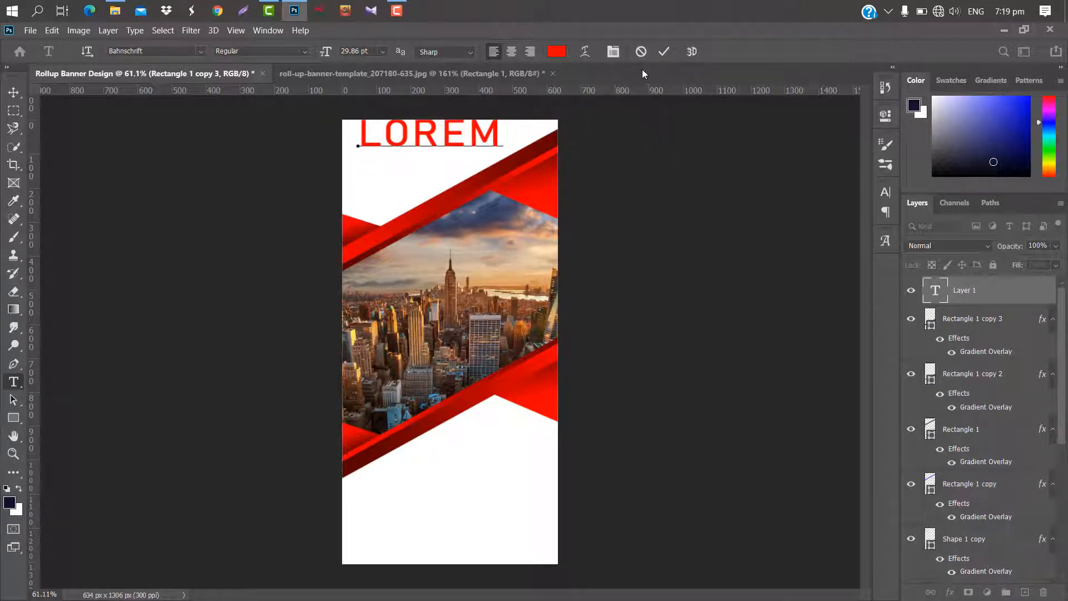
left_click(664, 51)
Scale the LOREM title down to about 56% of its size.
key("ctrl+t")
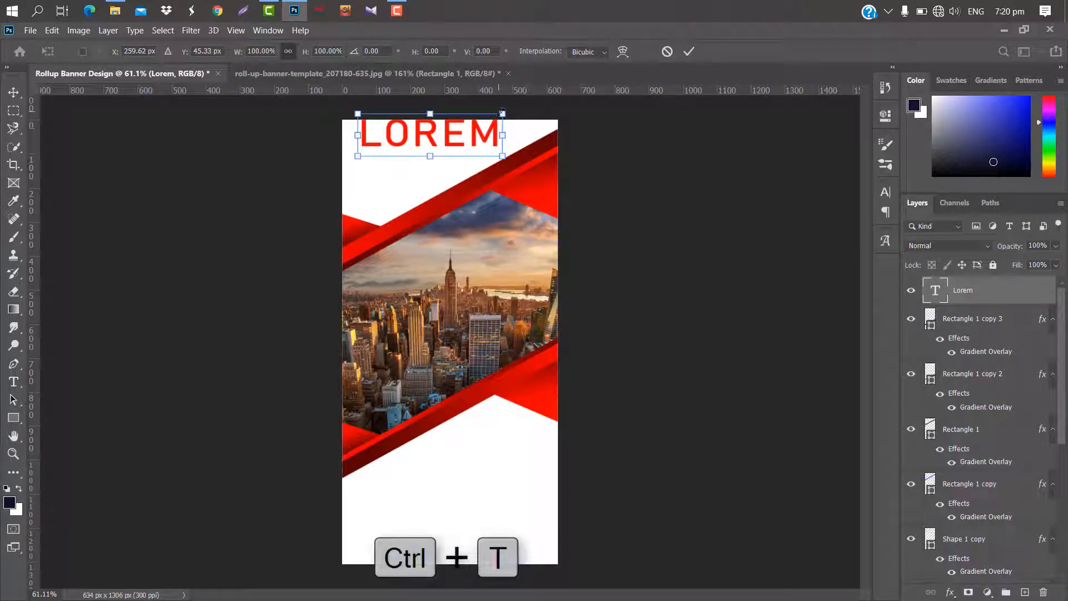
left_click_drag(502, 113, 439, 129)
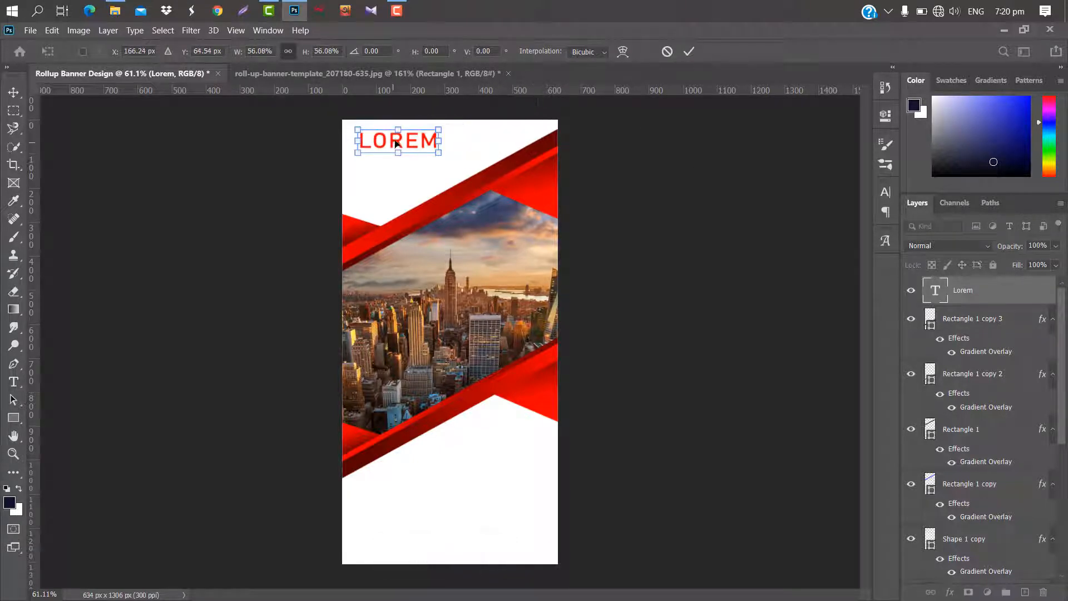
left_click(689, 52)
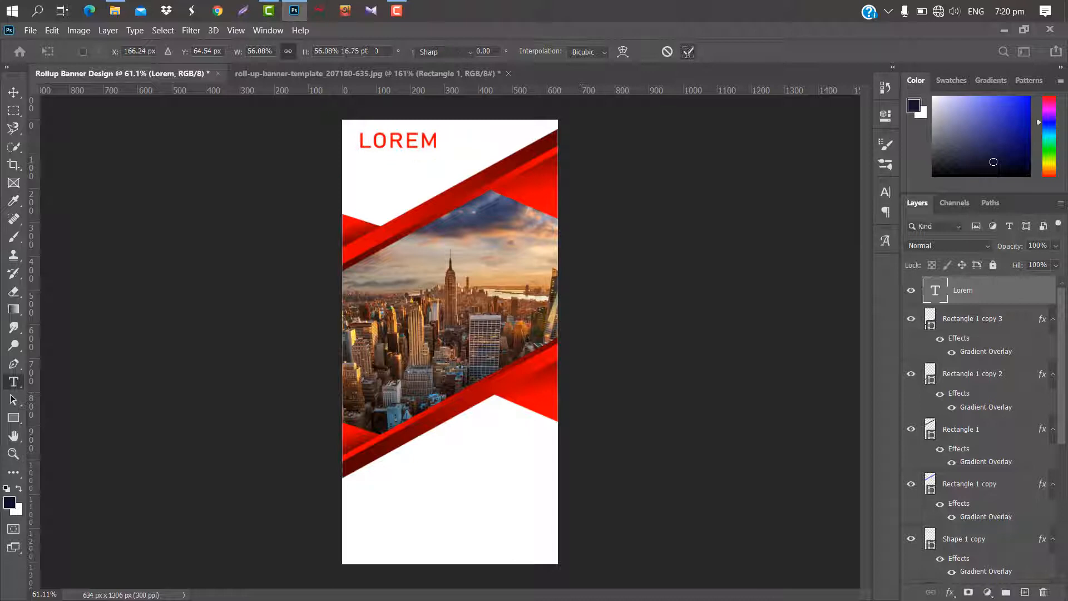
Reduce the LOREM title's font size further and shift the text slightly toward the banner's upper left corner.
left_click(885, 192)
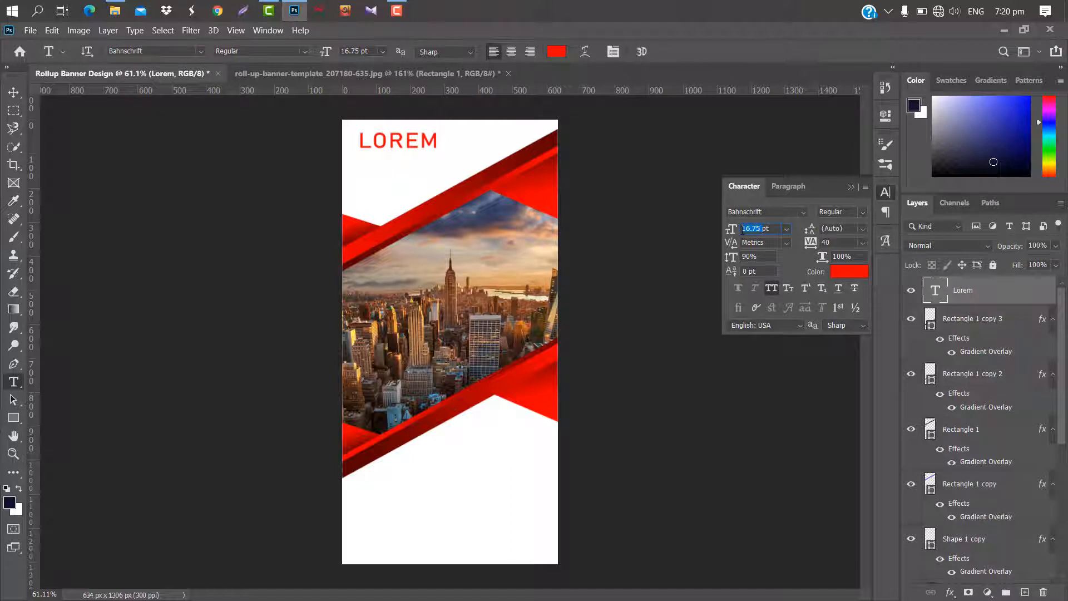
type("1pt")
key("Return")
key("ctrl+t")
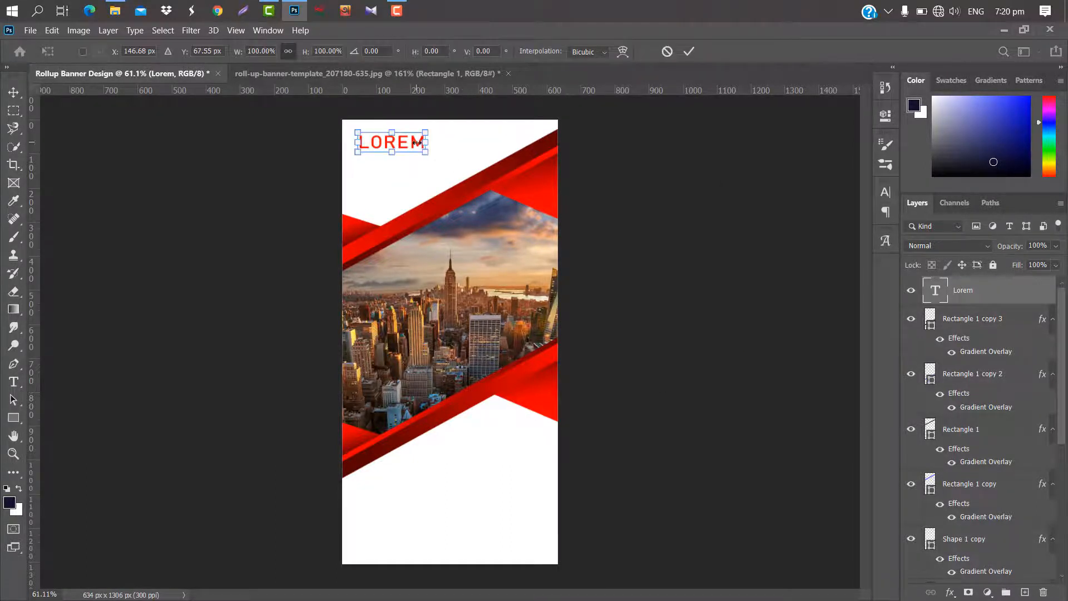
left_click_drag(416, 145, 413, 144)
left_click(688, 52)
Add a second text layer reading IPSUMIPS just below the LOREM title.
key("t")
left_click(358, 162)
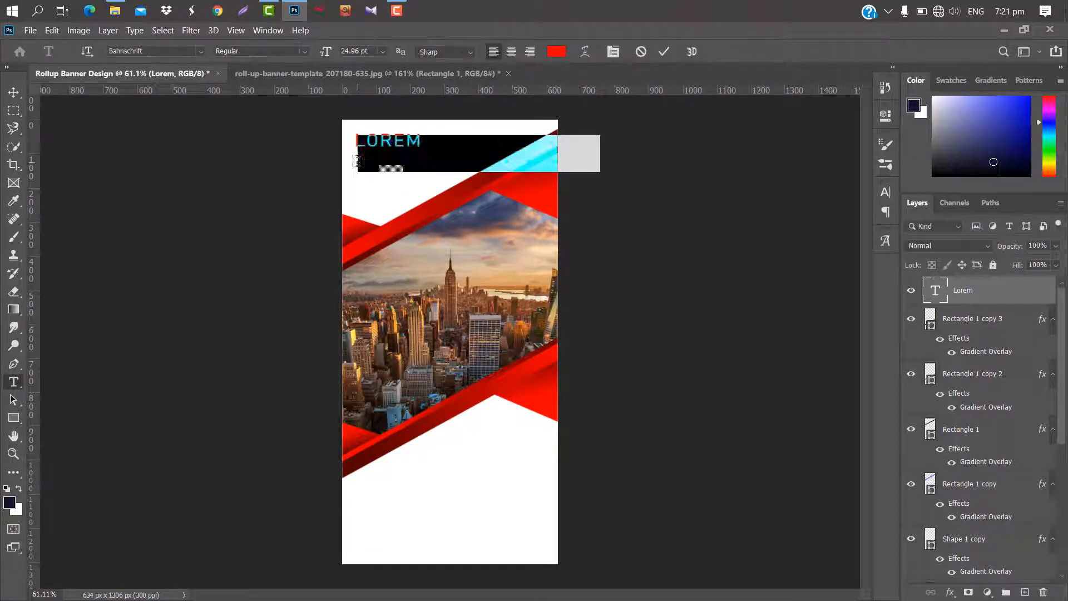
left_click(490, 149)
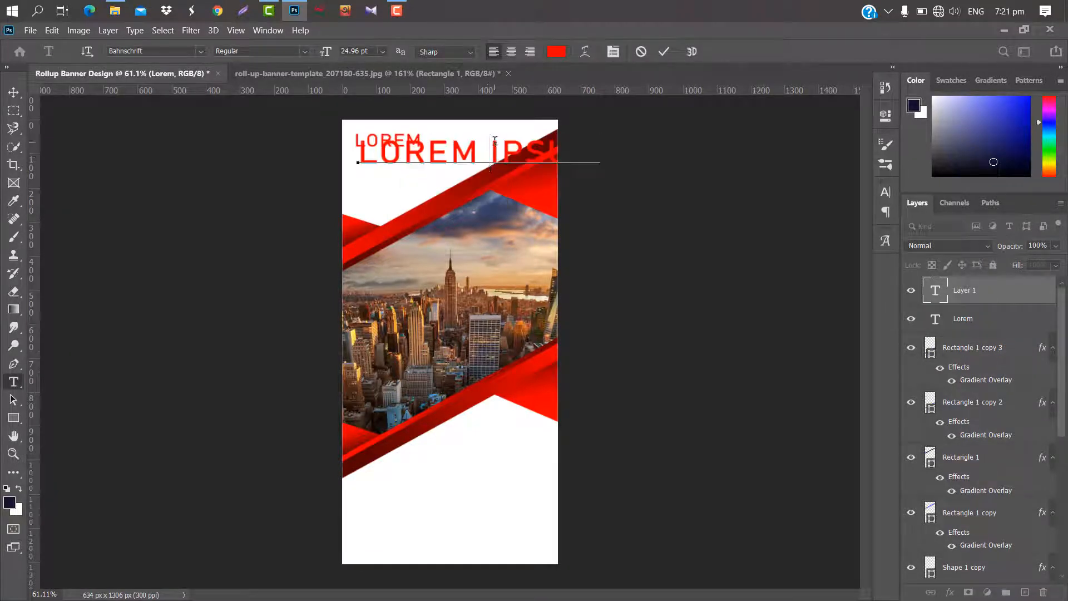
key("BackSpace")
key("ctrl+a")
type("IPSUMIPS")
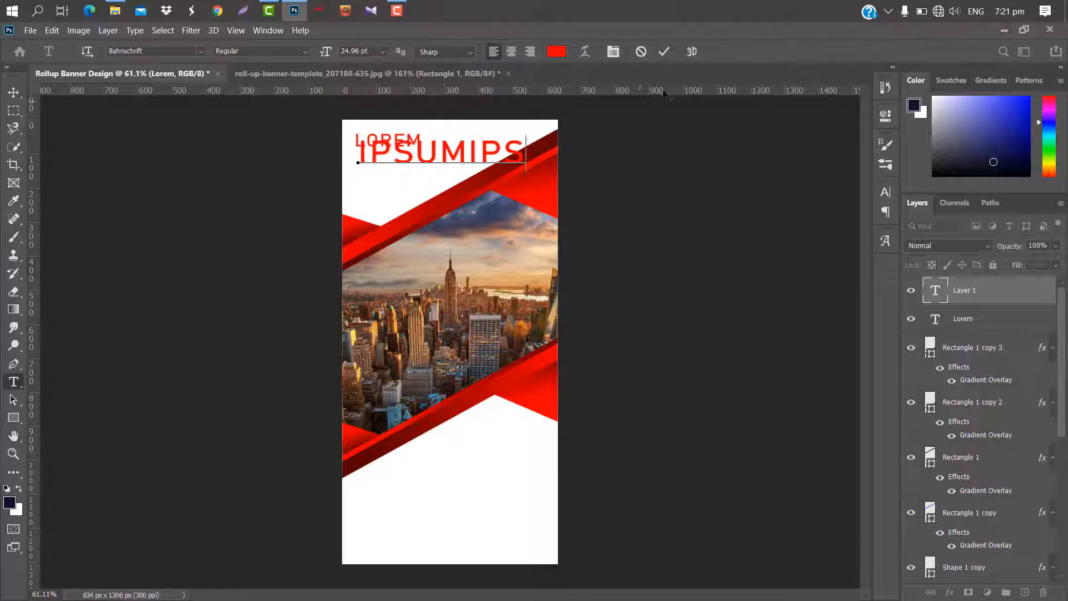
left_click(663, 51)
Set the IPSUMIPS text to 14 pt and color it dark gray 5d5e61.
left_click(887, 193)
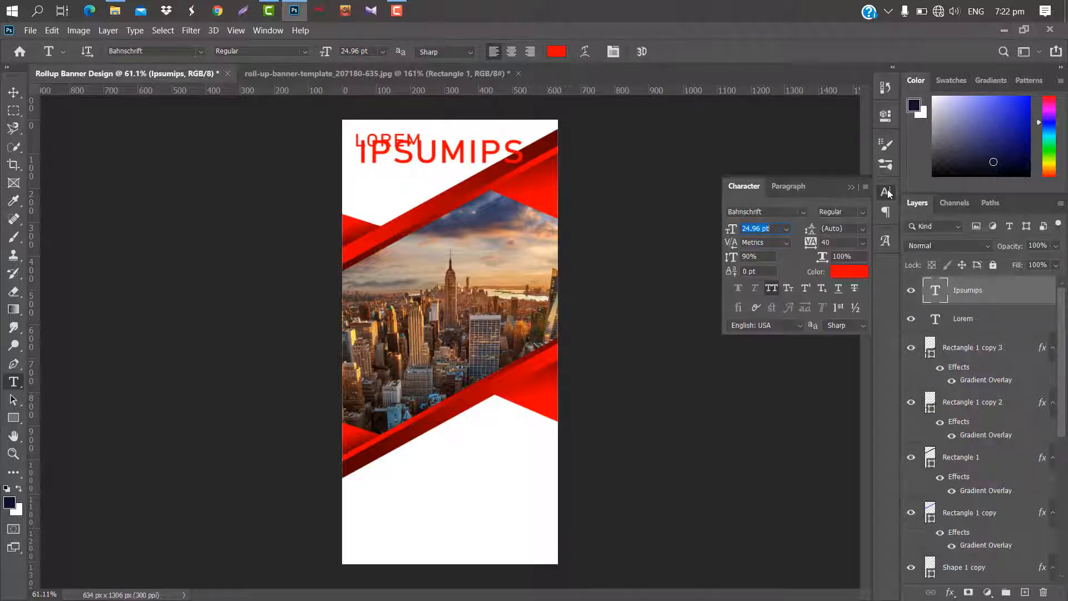
type("24 pt")
left_click(848, 273)
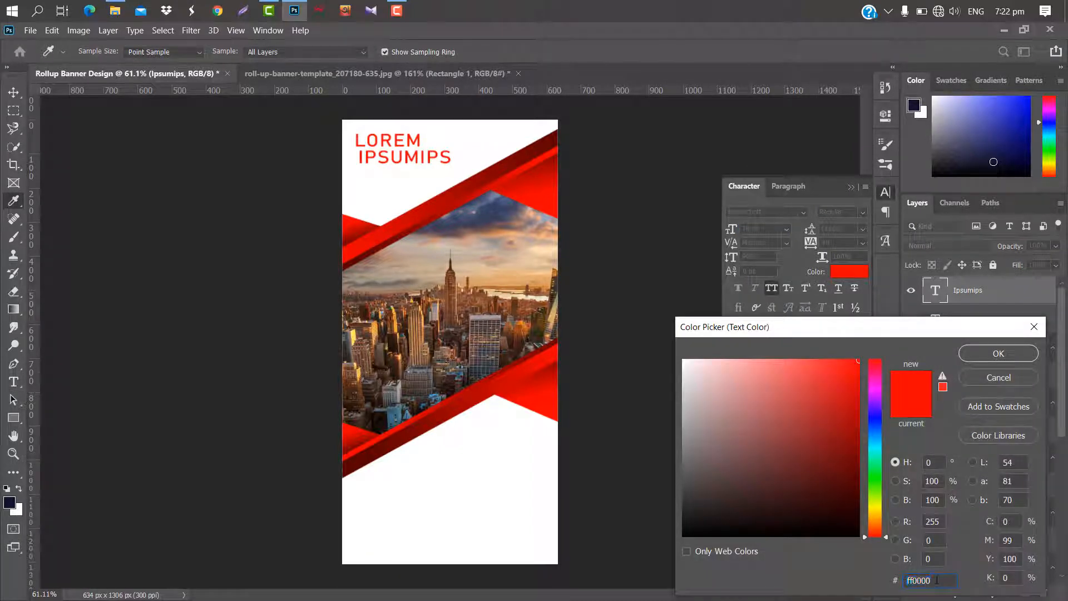
type("5b5b5b")
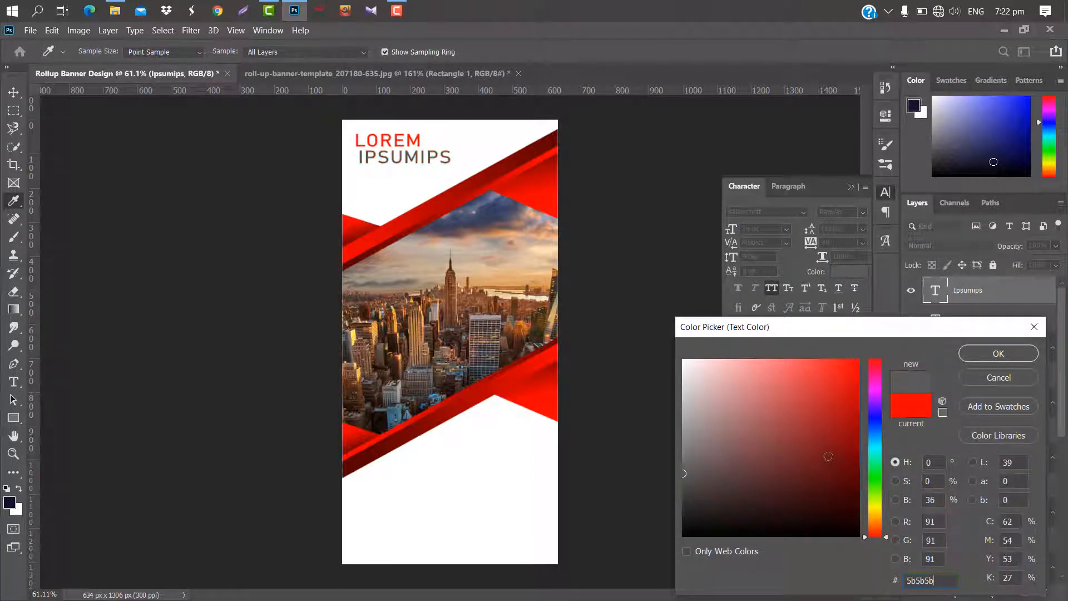
left_click(875, 421)
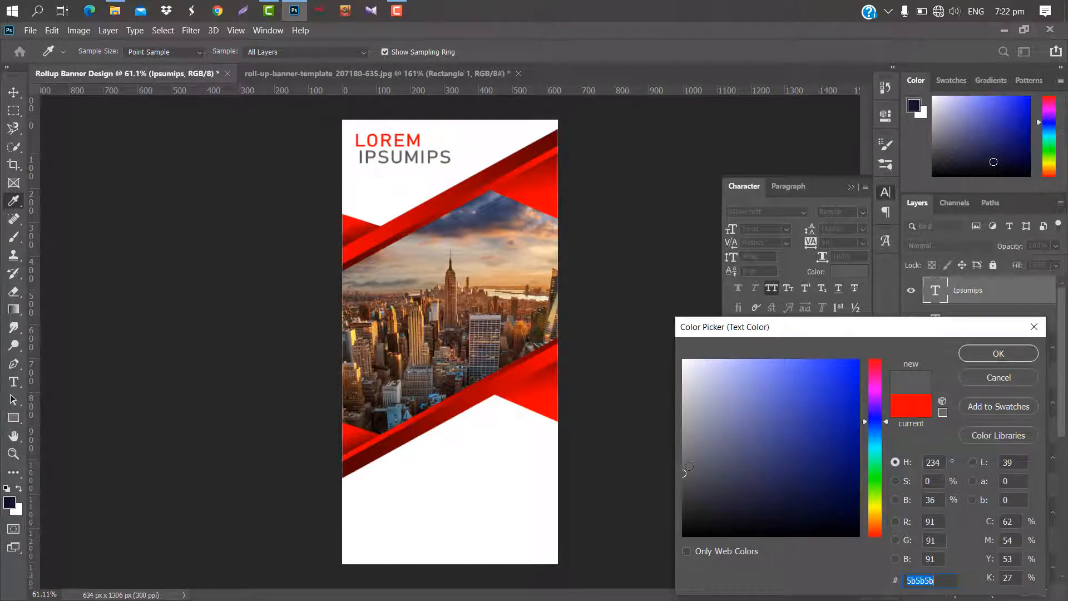
left_click(689, 469)
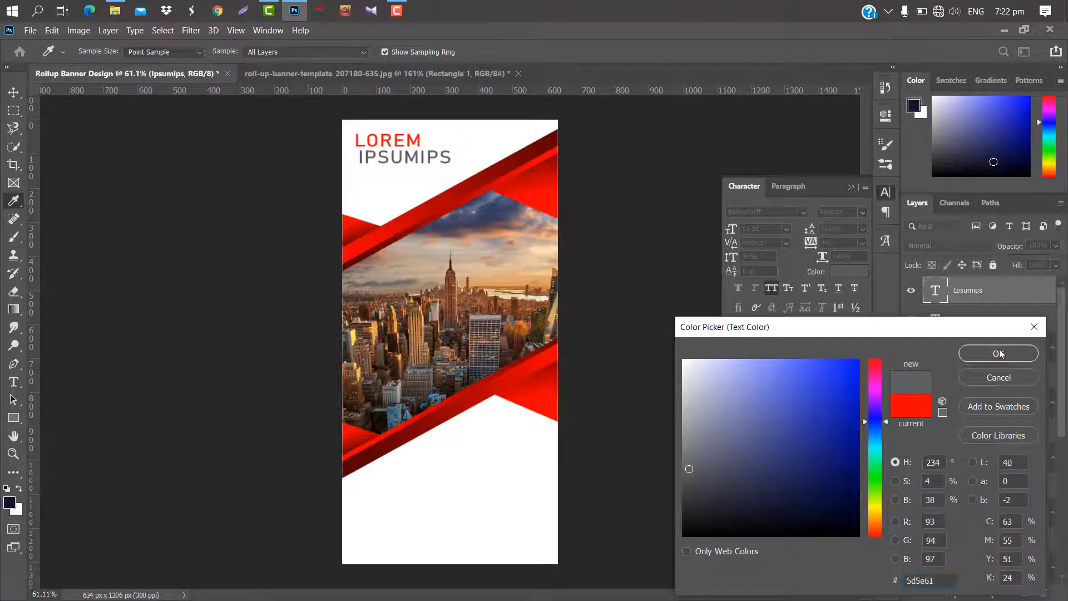
left_click(999, 354)
left_click(851, 186)
Nudge the IPSUMIPS text slightly down and left to align it with the left edge of LOREM.
key("ctrl+t")
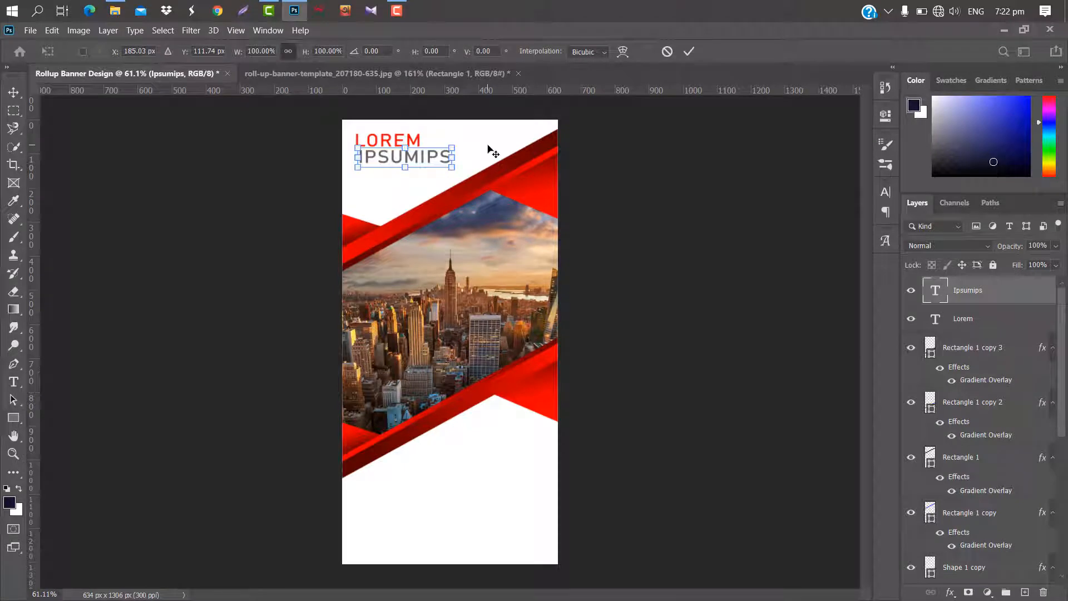
key("Down")
key("Down")
key("Down")
key("Left")
key("Left")
key("Left")
key("Left")
key("Left")
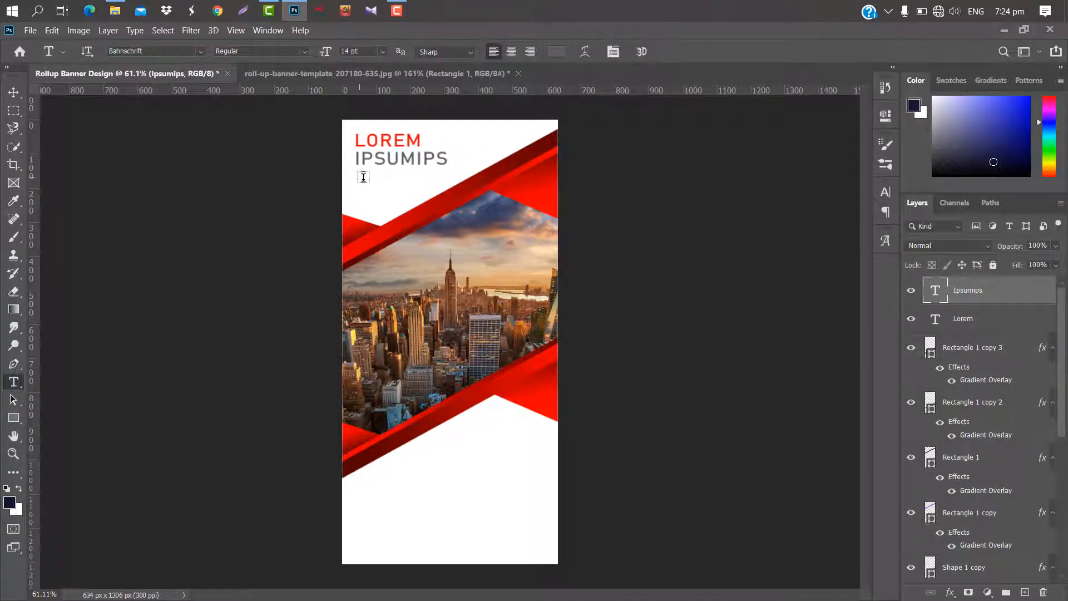
Add a small Lorem ipsum paragraph text box below IPSUMIPS at 3 pt and turn off All Caps.
left_click_drag(363, 176, 422, 199)
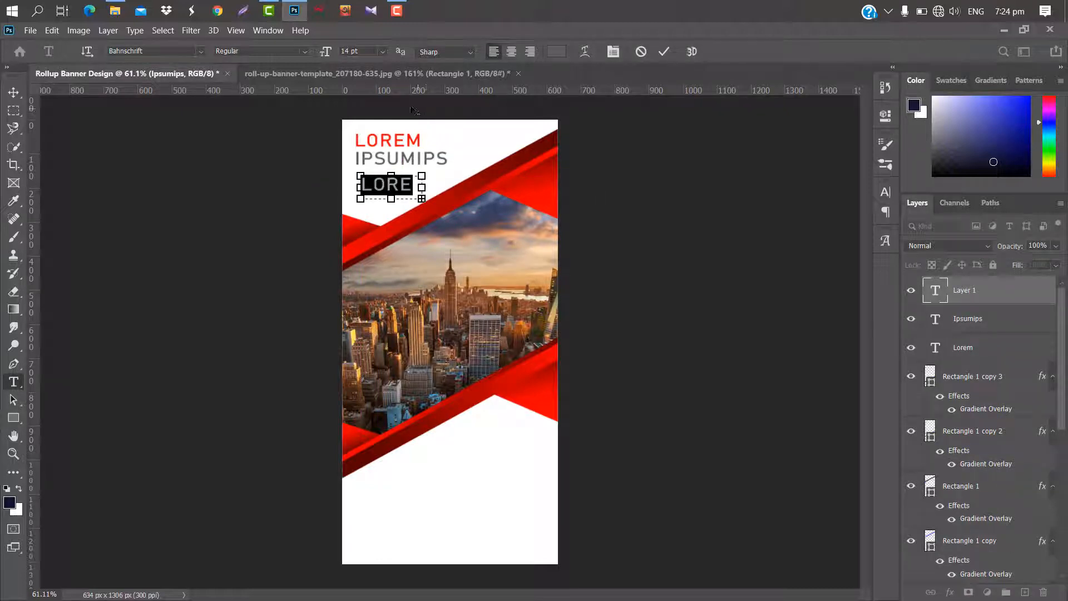
left_click_drag(328, 51, 325, 52)
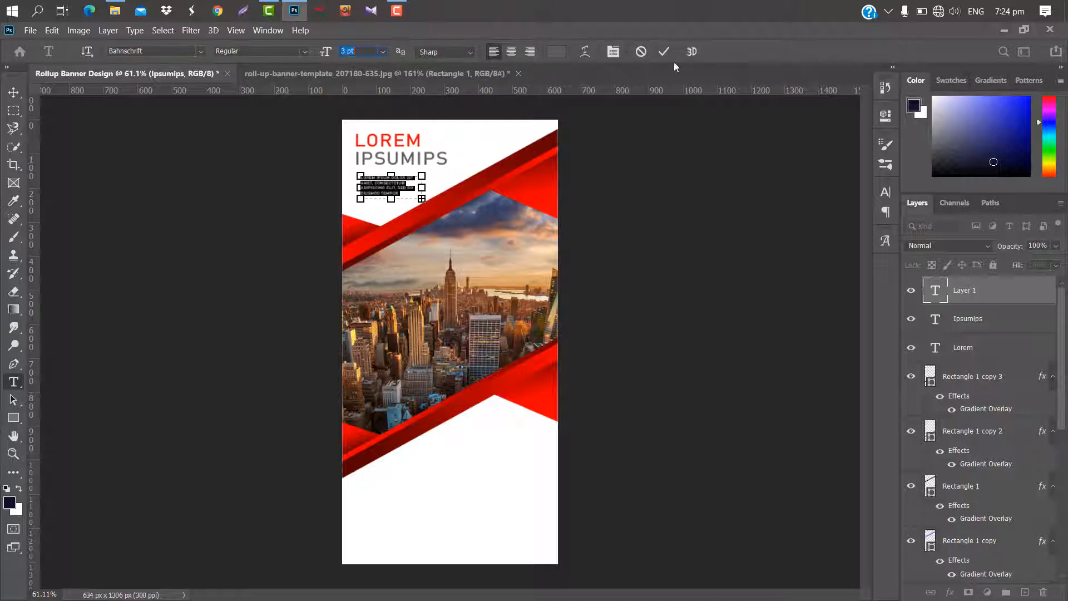
left_click(664, 51)
left_click(885, 192)
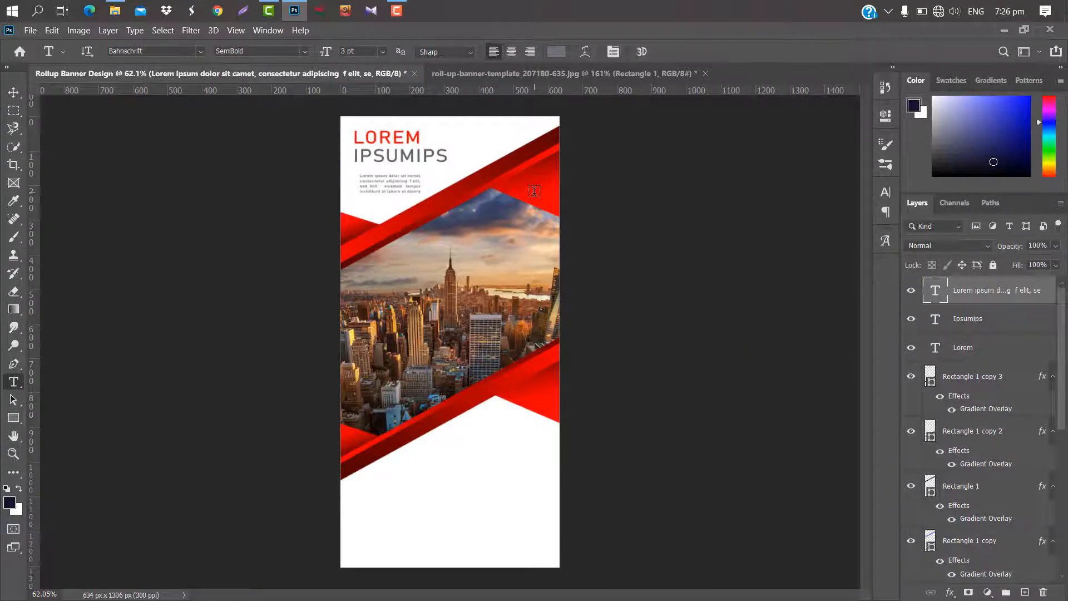
key("v")
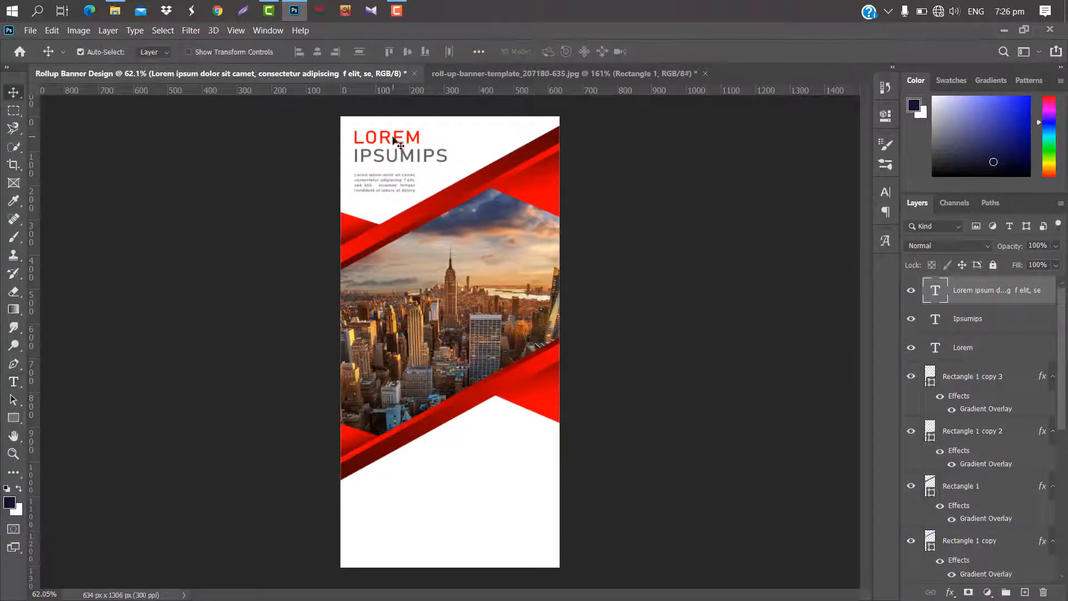
Apply a linear red-to-dark-red gradient overlay to the LOREM title with the angle set to 173°.
left_click(395, 139)
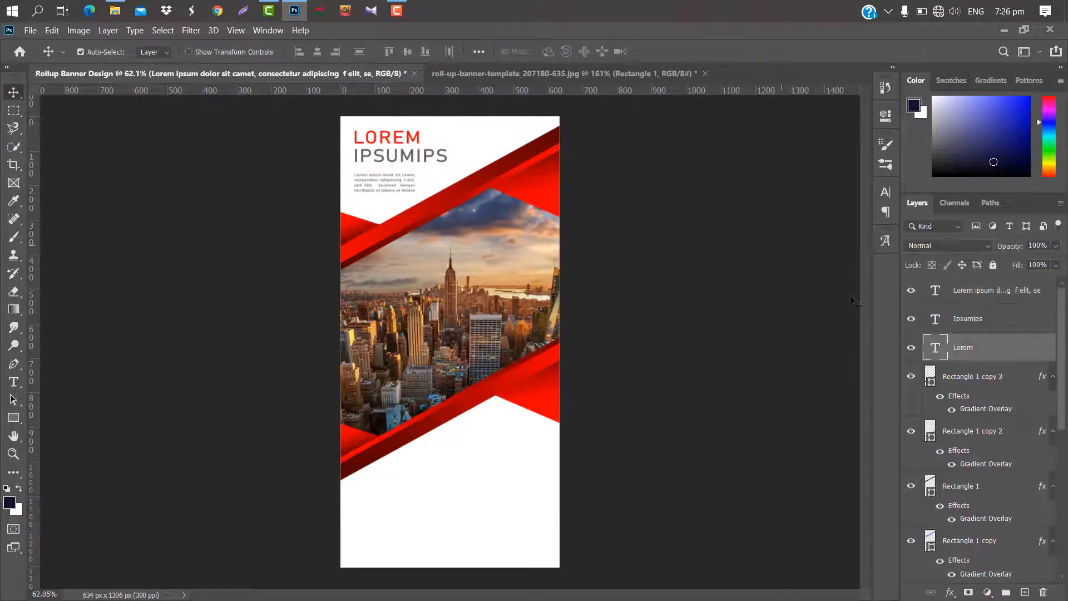
double_click(1033, 351)
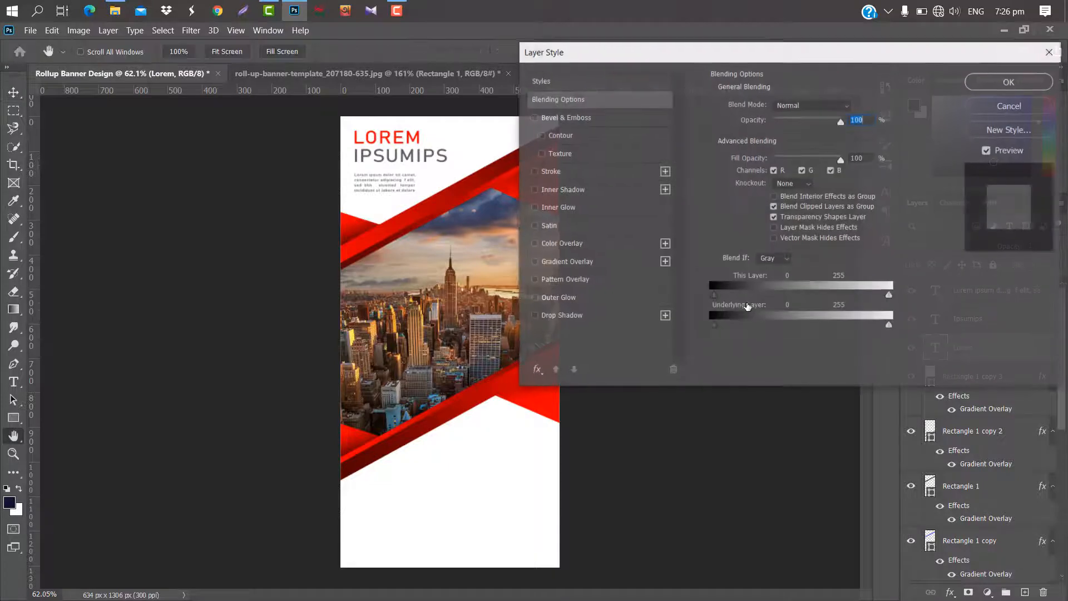
left_click(566, 261)
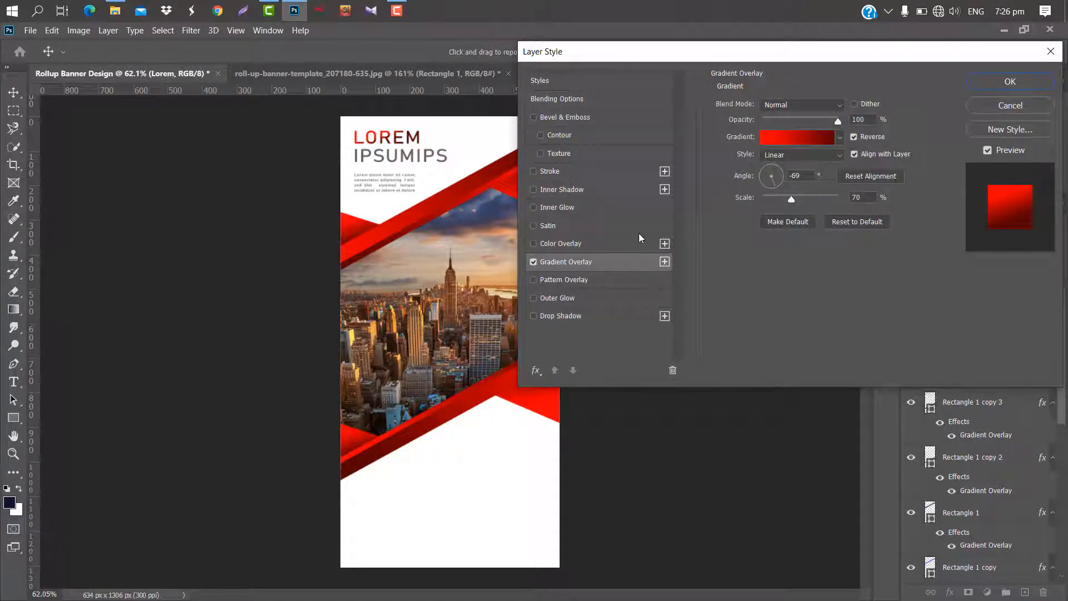
left_click_drag(767, 165, 763, 174)
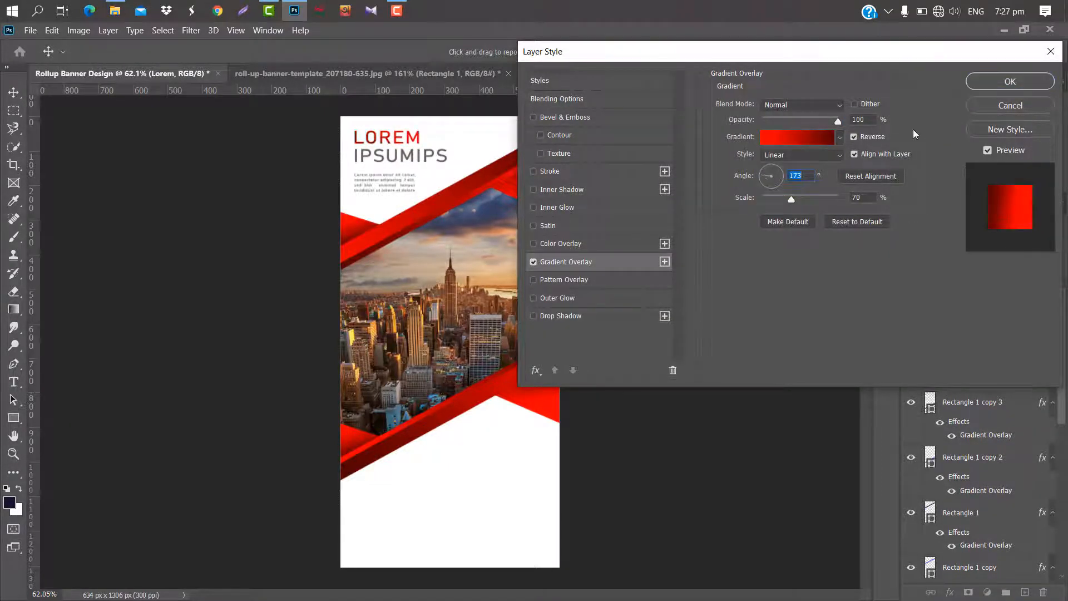
left_click(998, 89)
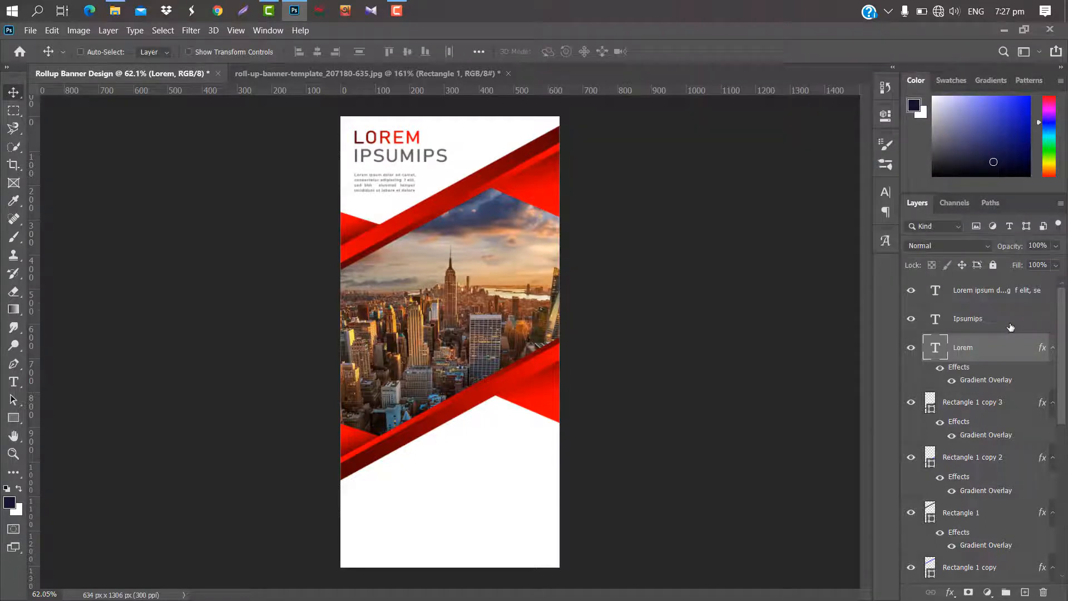
Duplicate the LOREM and IPSUMIPS titles, move the copies into the white area below the photo and scale them to about 110%.
left_click(1011, 325, "ctrl")
left_click_drag(1011, 326, 1025, 592)
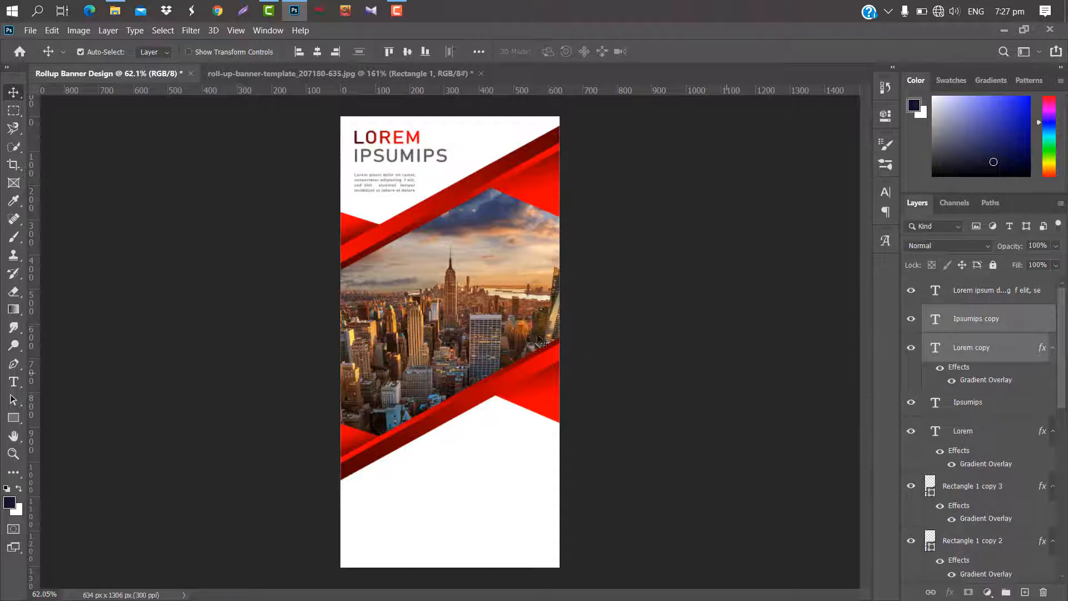
key("ctrl+t")
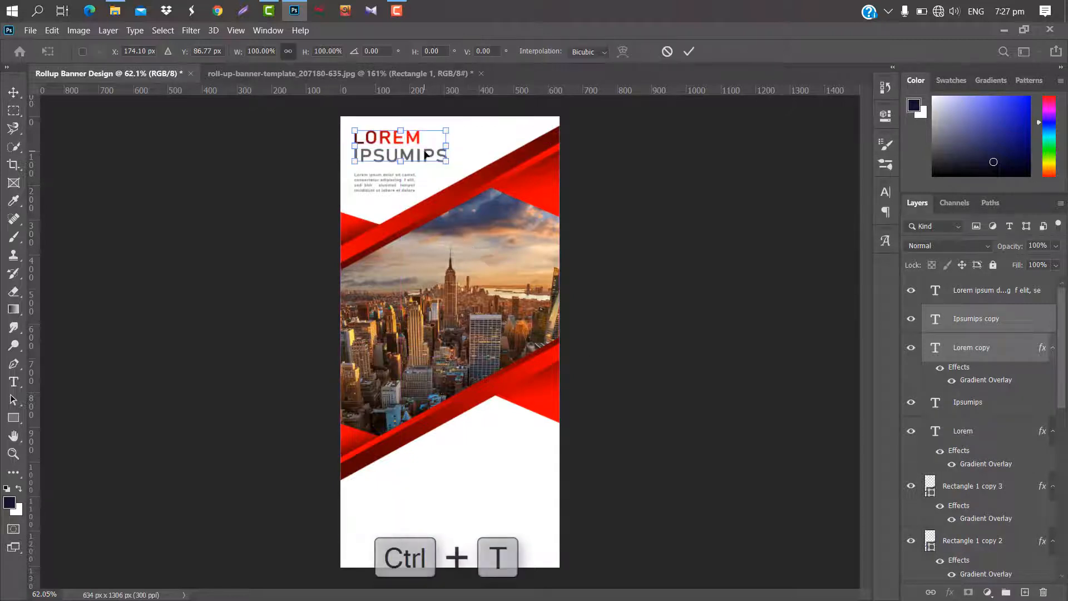
left_click_drag(442, 148, 474, 224)
left_click_drag(487, 333, 551, 445)
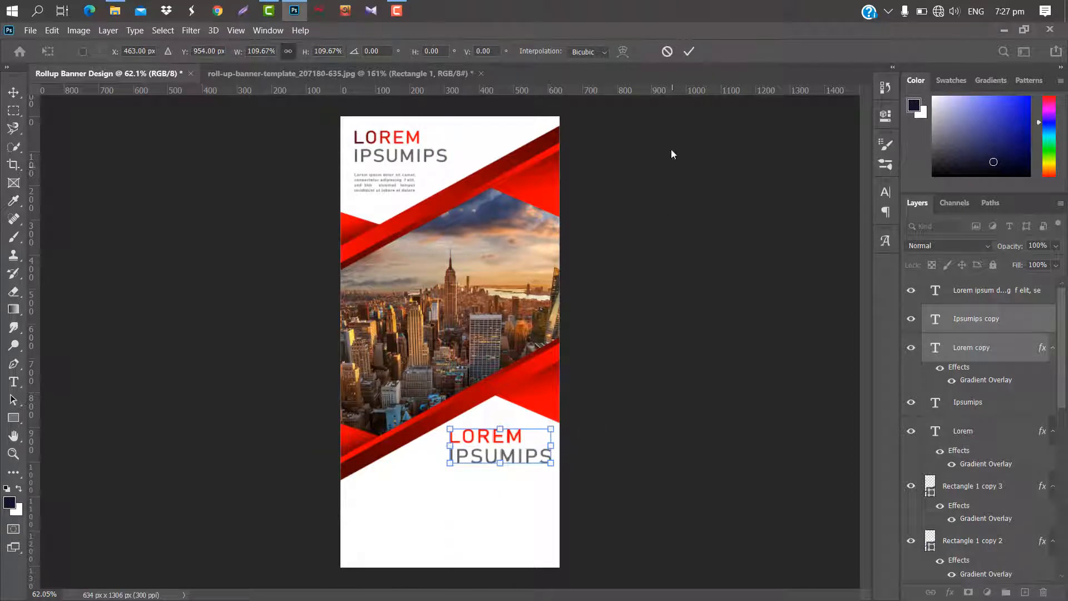
left_click(690, 53)
Shift the lower LOREM title right until its right edge aligns with the end of IPSUMIPS.
key("Right")
key("Right")
key("Right")
key("Right")
key("Right")
key("Right")
key("Right")
key("Right")
key("Right")
key("Right")
key("Right")
key("Right")
key("Right")
key("Right")
key("Right")
key("Right")
key("Right")
key("Right")
key("Right")
key("Right")
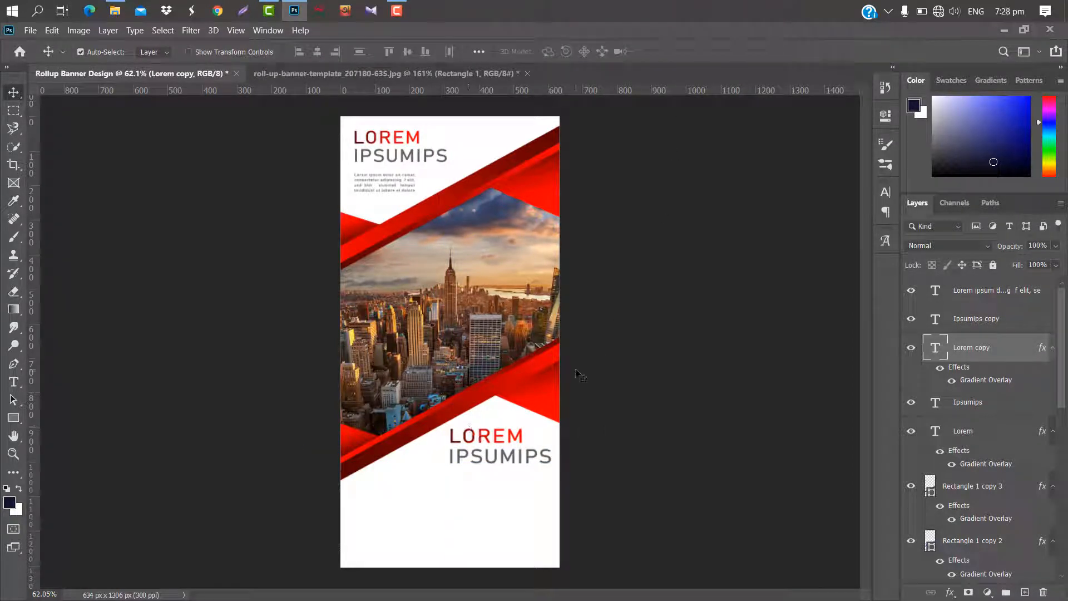
key("shift+Right")
key("shift+Right")
key("shift+Right")
key("shift+Right")
key("shift+Right")
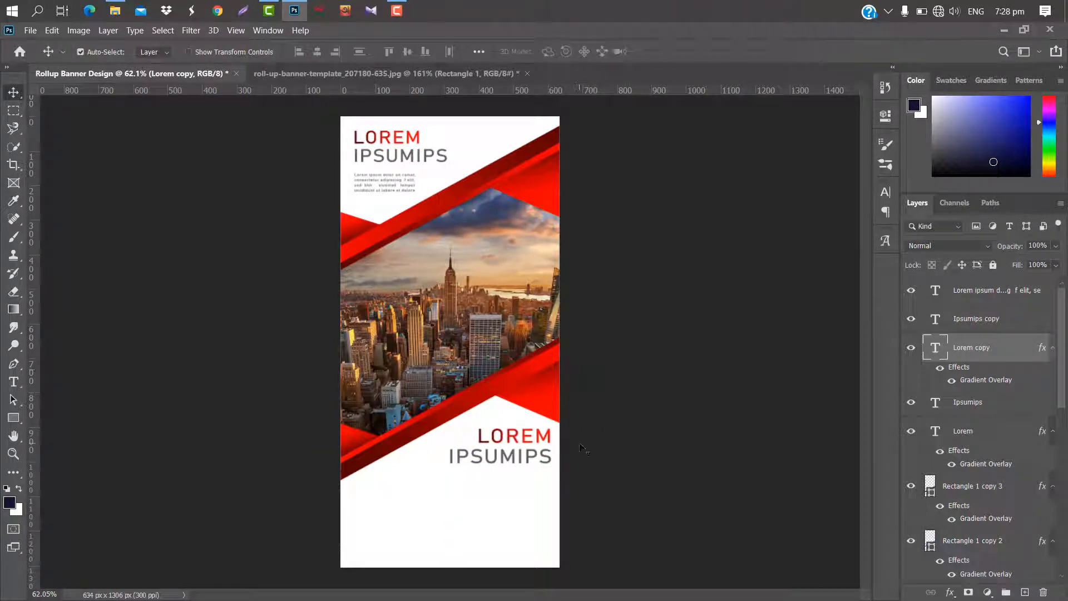
Move the lower LOREM and IPSUMIPS titles together slightly up and to the left.
left_click(1016, 322, "shift")
key("ctrl+t")
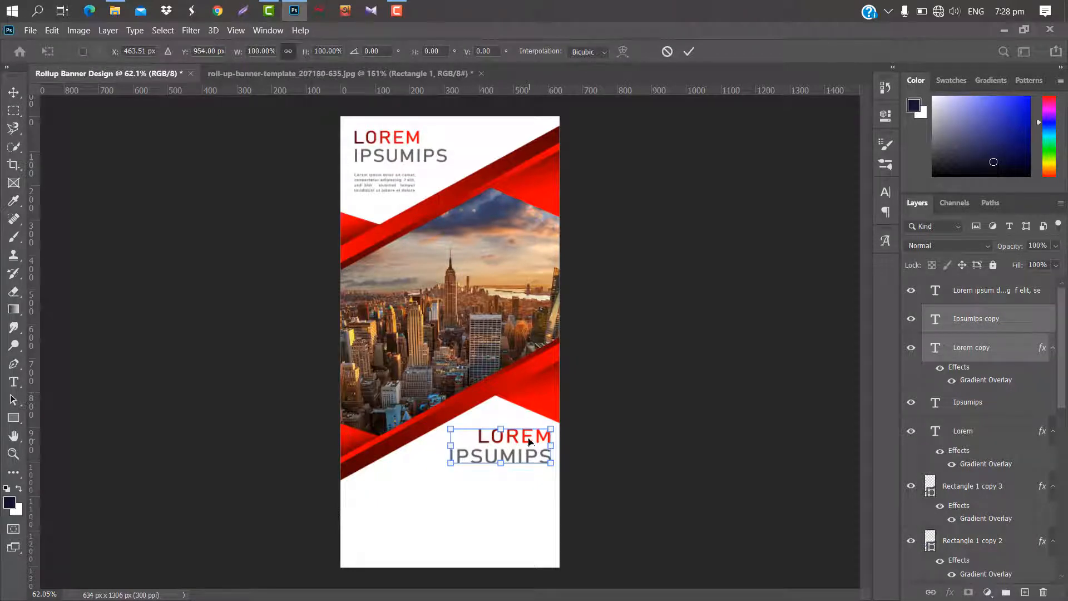
left_click_drag(529, 442, 523, 436)
left_click(689, 51)
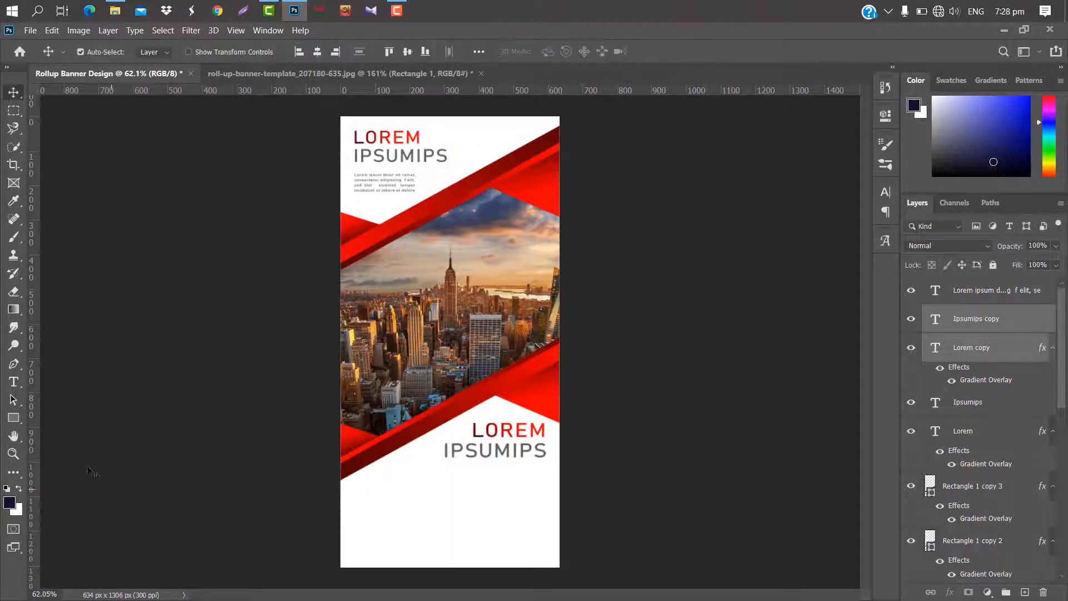
Add the line "Lorem ipsum dolor sit amet, consectetur adipiscing elit, sed do" below the lower titles and scale it to about 118%.
left_click(13, 381)
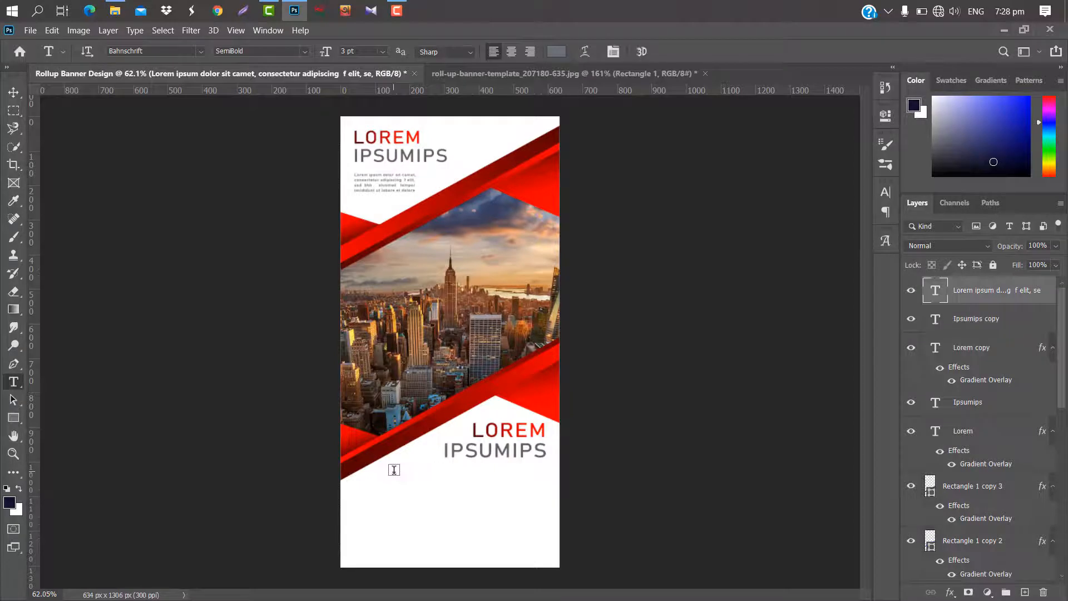
left_click_drag(400, 469, 544, 477)
left_click(664, 50)
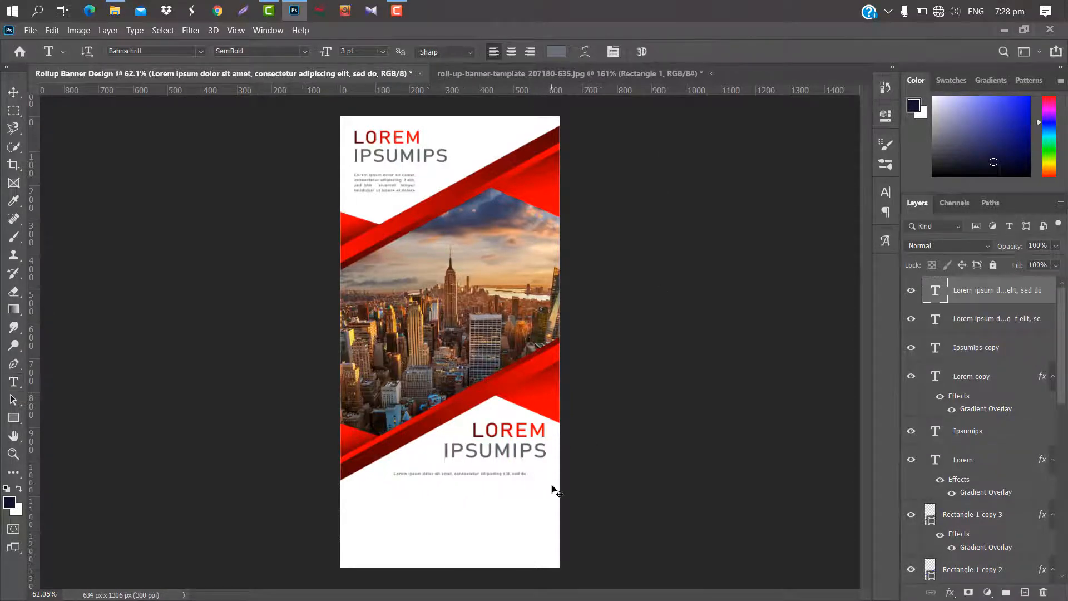
key("ctrl+t")
left_click_drag(543, 470, 565, 466)
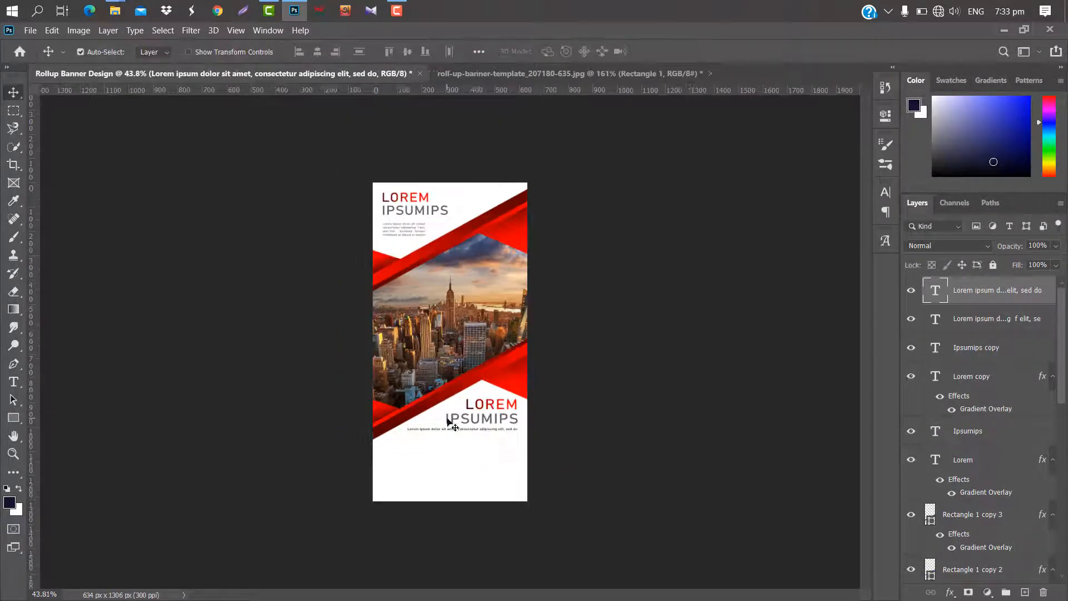
Change the lower IPSUMIPS title's text color to black 000000.
left_click(451, 425)
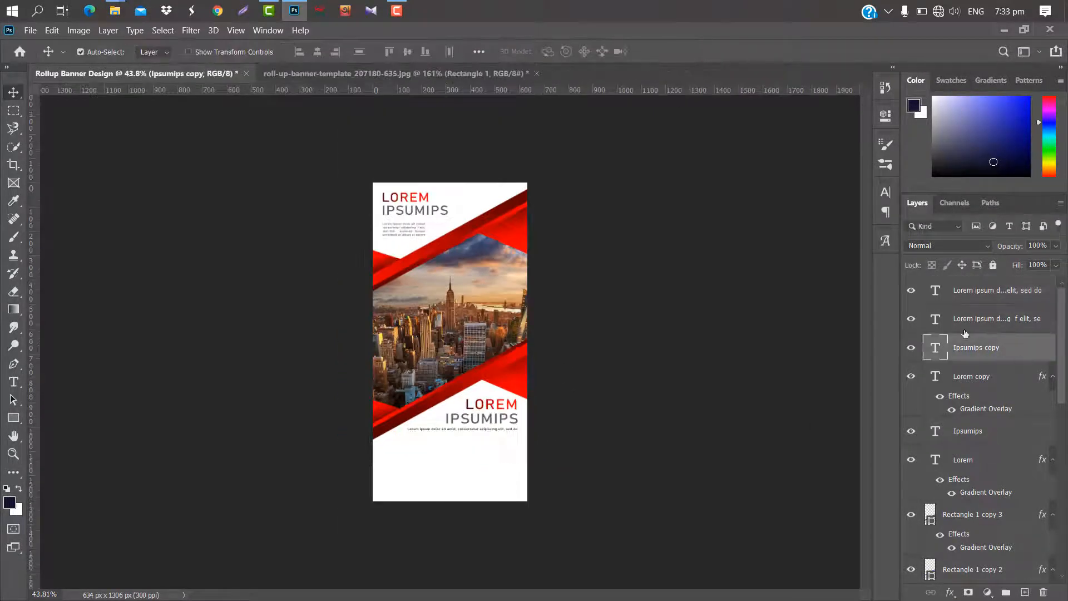
left_click(886, 190)
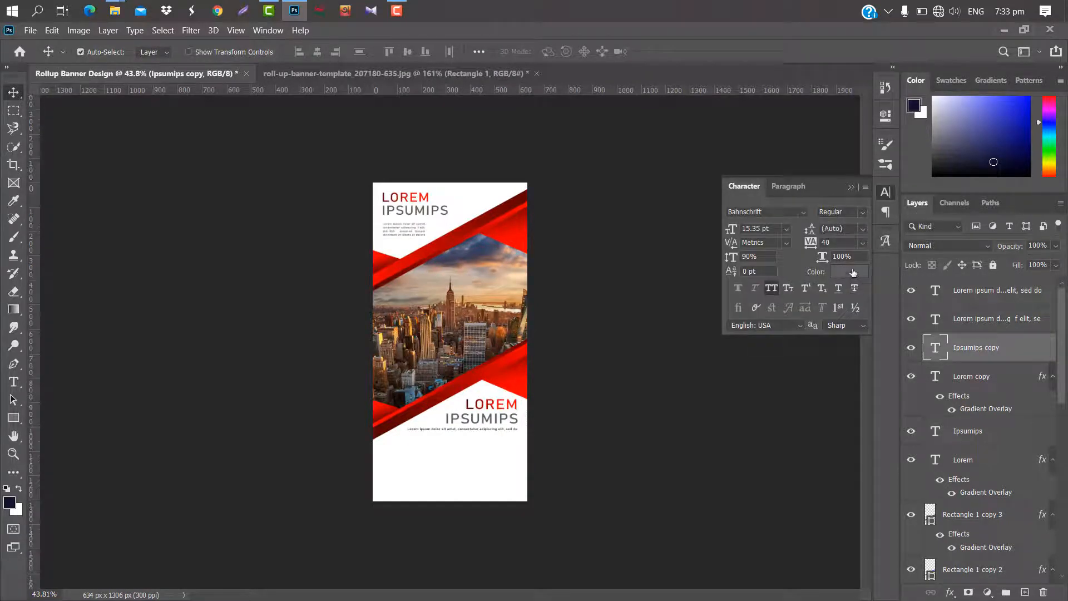
left_click(852, 272)
left_click_drag(765, 492, 666, 536)
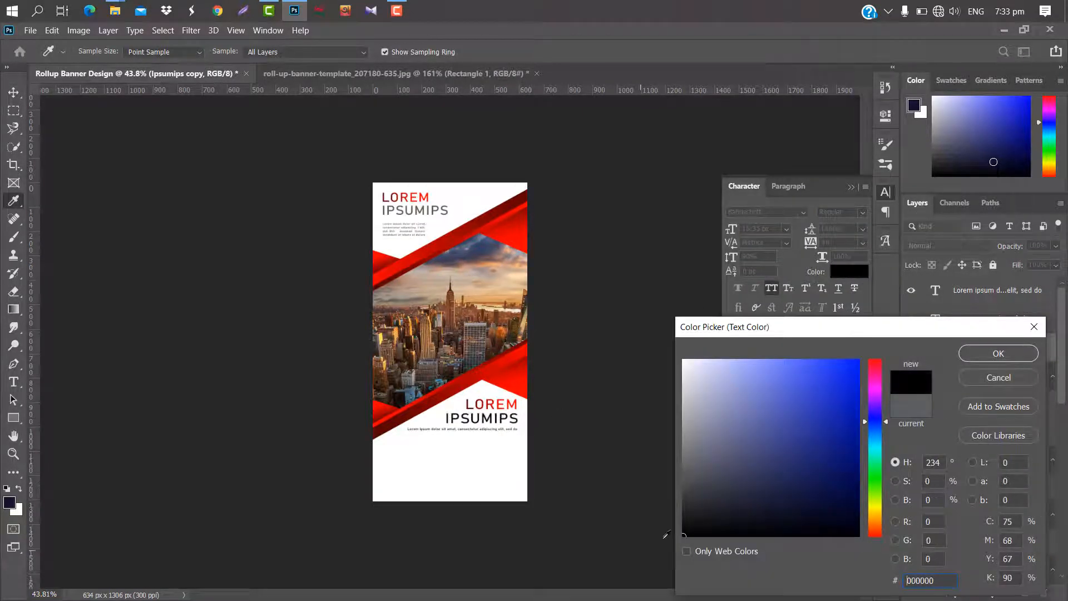
left_click(1012, 354)
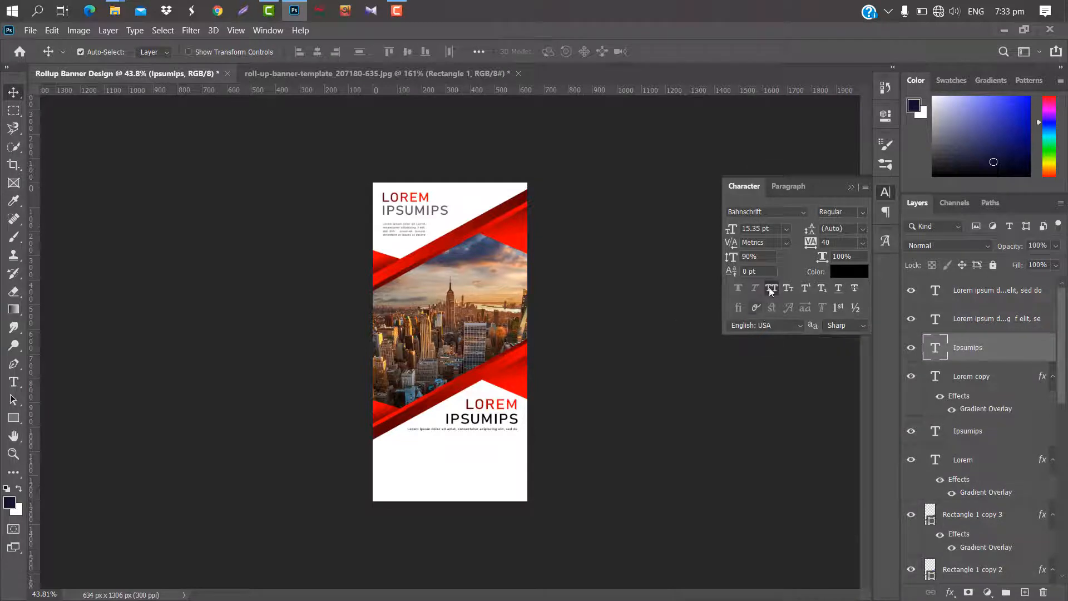
left_click(851, 187)
Place the growth-arrow icon from the Icon folder, shrunk to a small size, in the white area below the lower paragraph line.
left_click(435, 430)
scroll(442, 473, "up", 5)
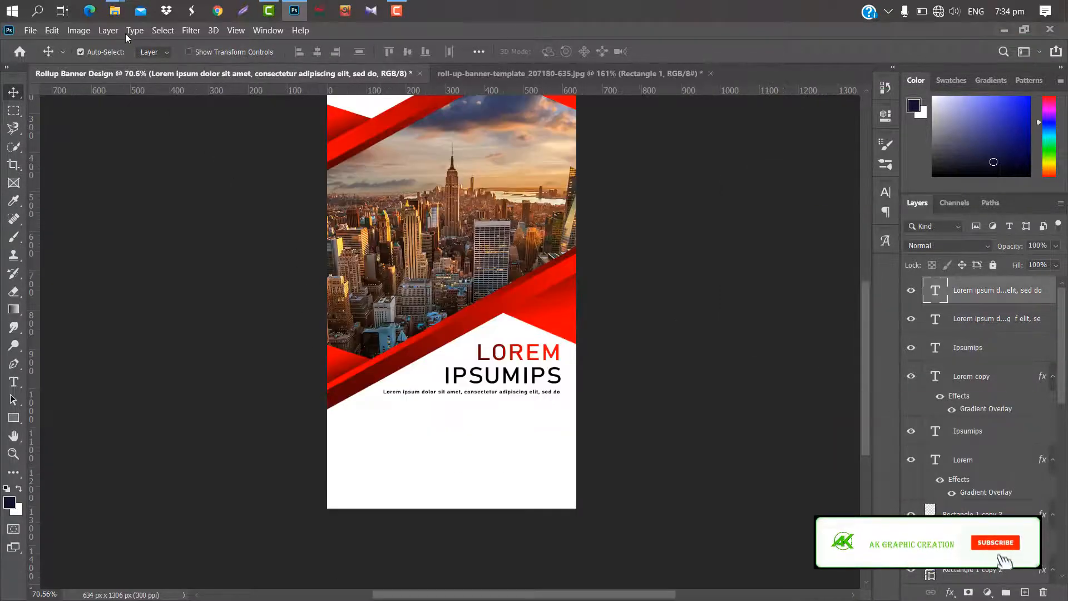
mouse_move(118, 12)
left_click(272, 91)
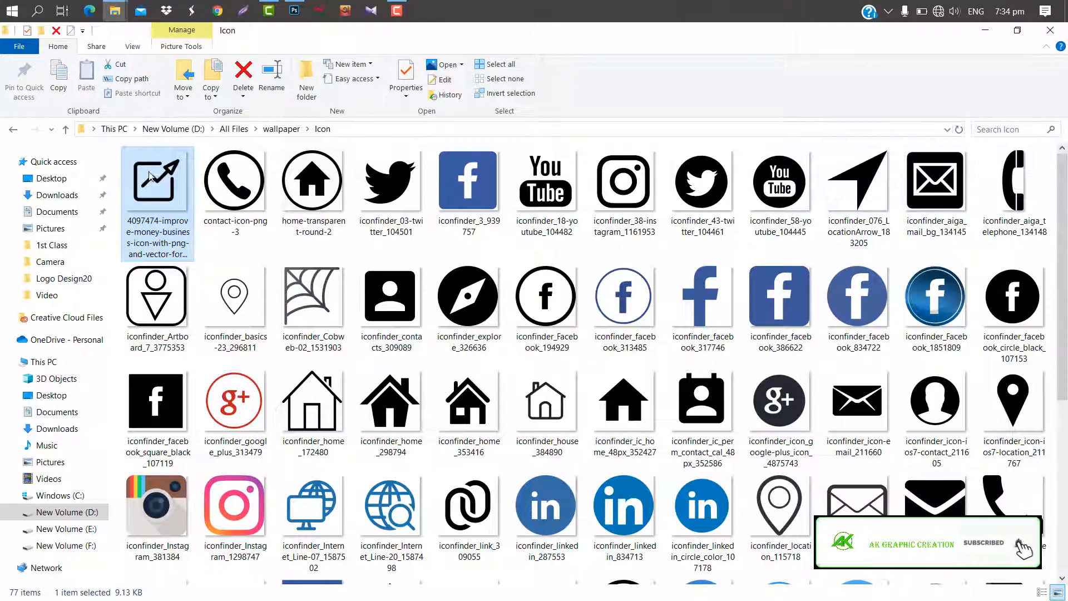
left_click(294, 10)
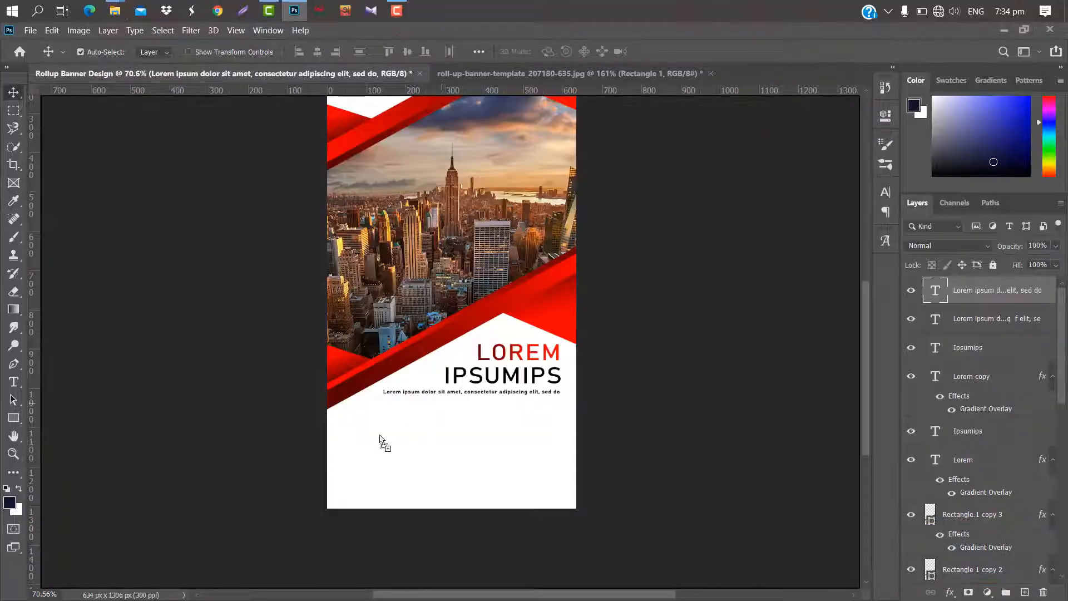
left_click_drag(379, 439, 370, 441)
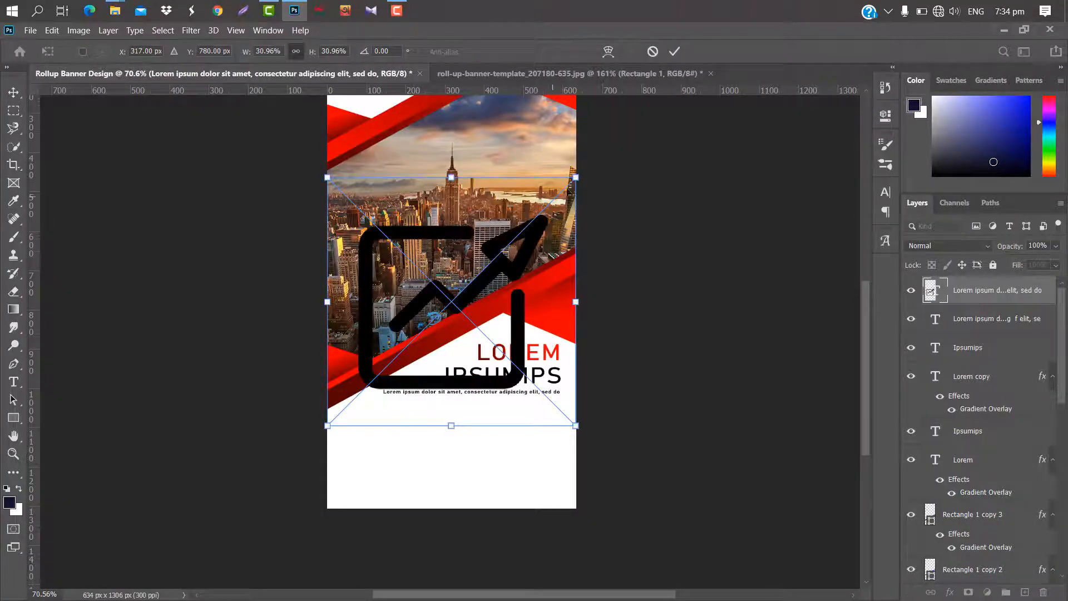
left_click_drag(573, 177, 385, 423)
left_click(675, 52)
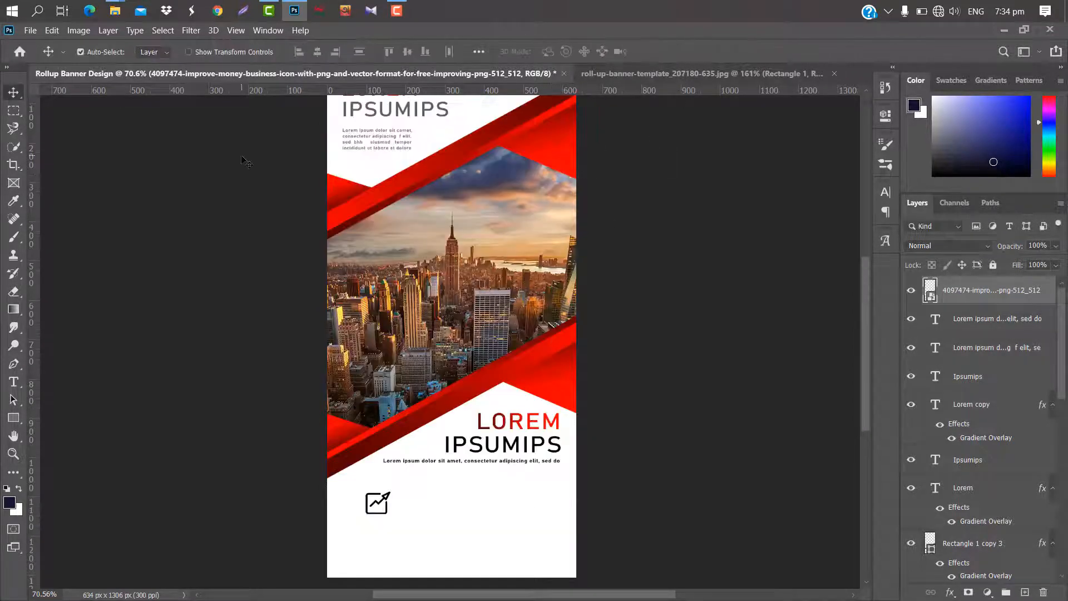
Place the iconfinder_link_309055 icon to the right of the arrow icon, scaled to about 3.2% to match its size.
mouse_move(115, 11)
left_click(218, 78)
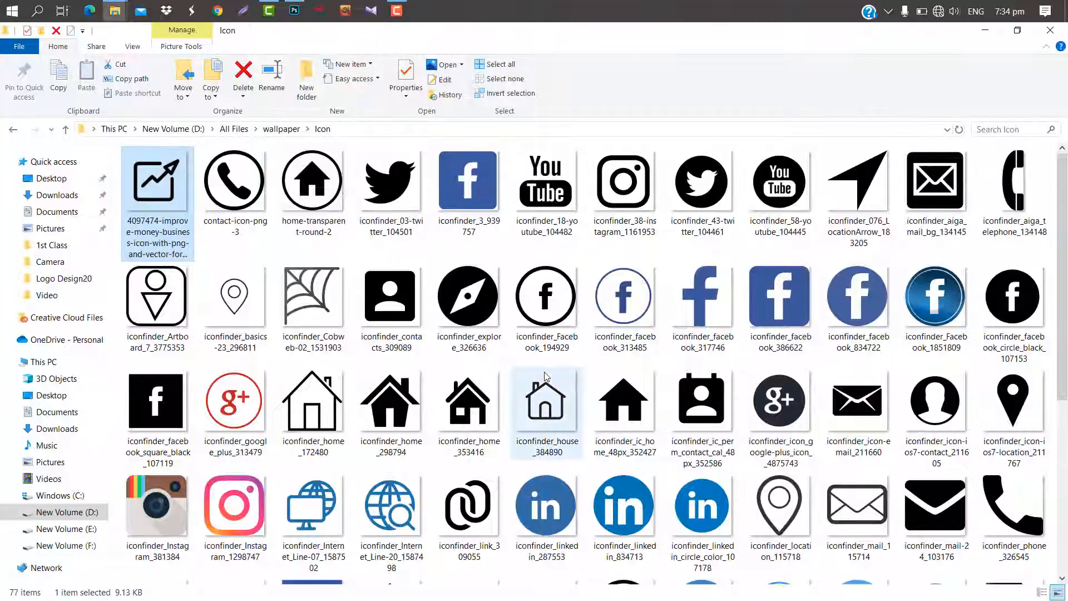
mouse_move(475, 509)
left_mouse_down()
mouse_move(294, 7)
mouse_move(556, 505)
mouse_move(460, 510)
mouse_move(460, 496)
left_mouse_up()
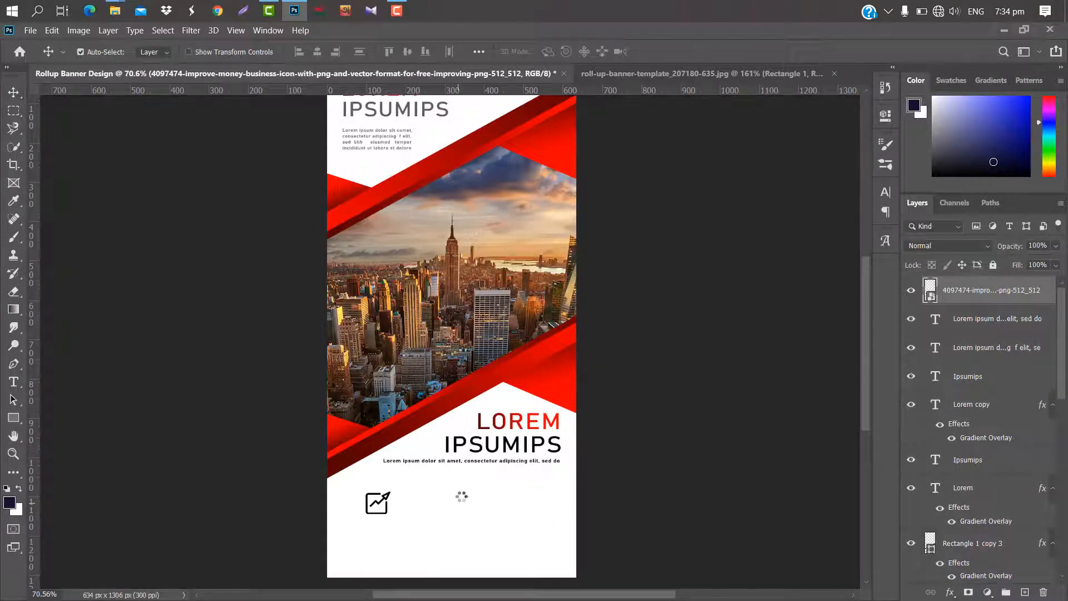
left_click_drag(560, 225, 445, 510)
scroll(450, 532, "up", 8)
left_click_drag(463, 391, 472, 393)
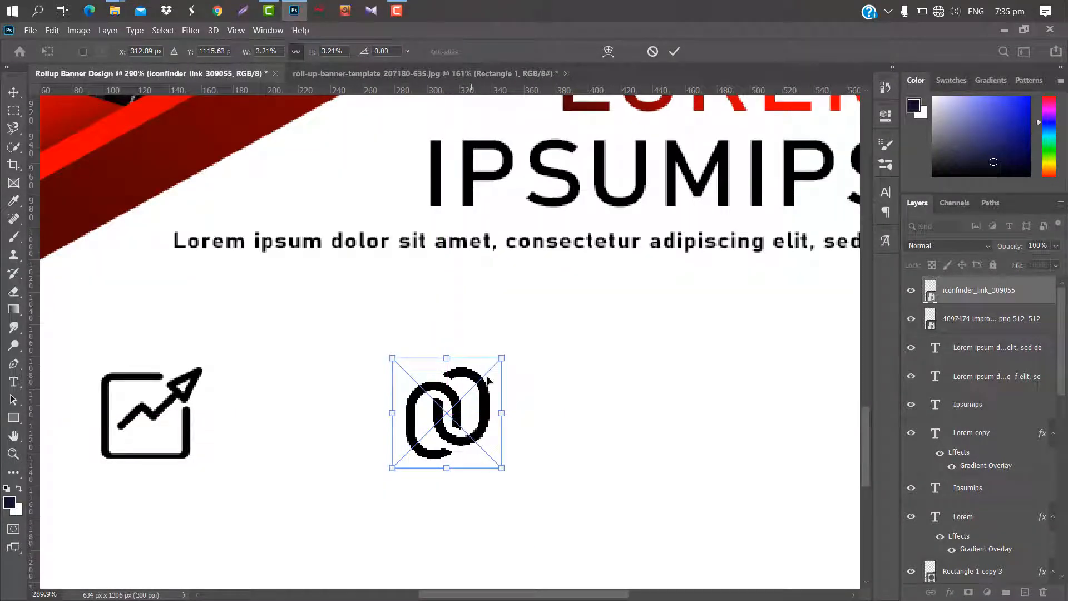
left_click(674, 51)
key("ctrl+0")
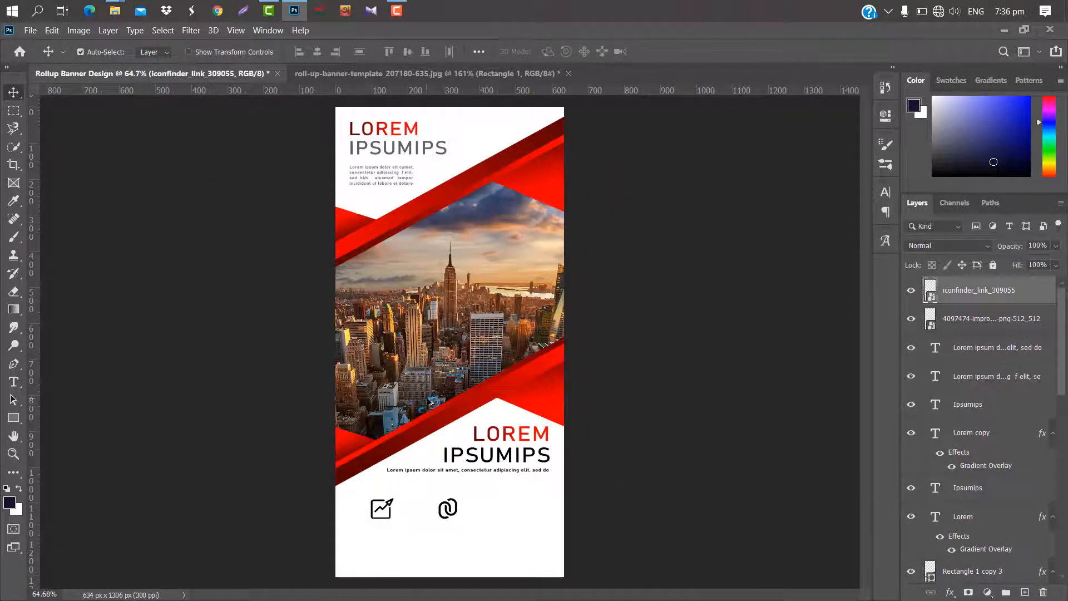
Place the iconfinder_Cobweb-02_1531903 icon to the right of the link icon, scaled to about 2.7%.
mouse_move(115, 10)
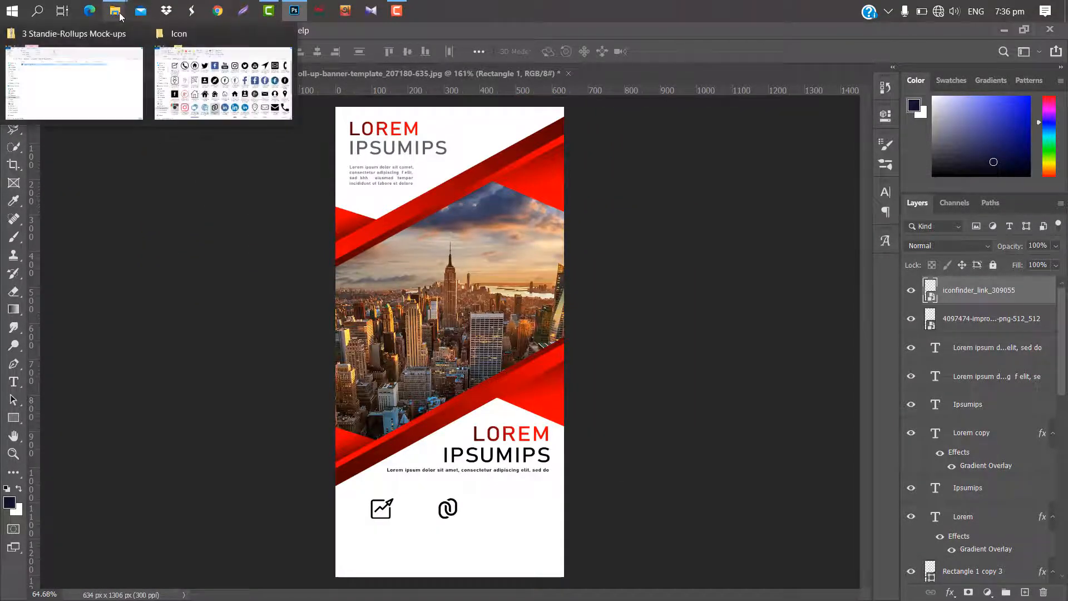
left_click(219, 83)
left_click_drag(327, 300, 503, 499)
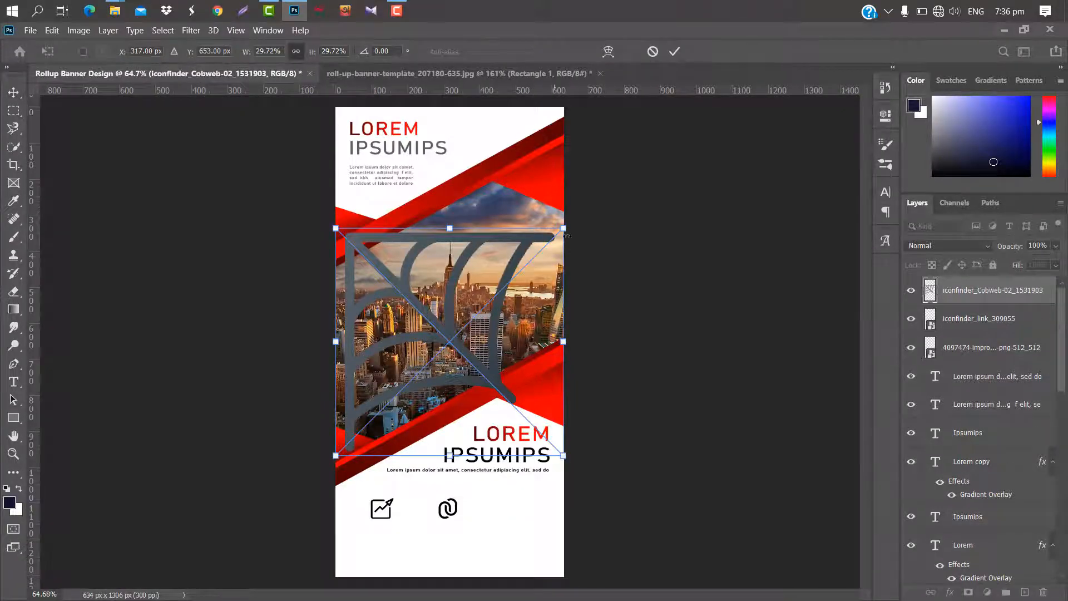
left_click_drag(562, 227, 526, 502)
left_click_drag(540, 480, 516, 510)
scroll(509, 529, "up", 9)
left_click_drag(511, 474, 512, 461)
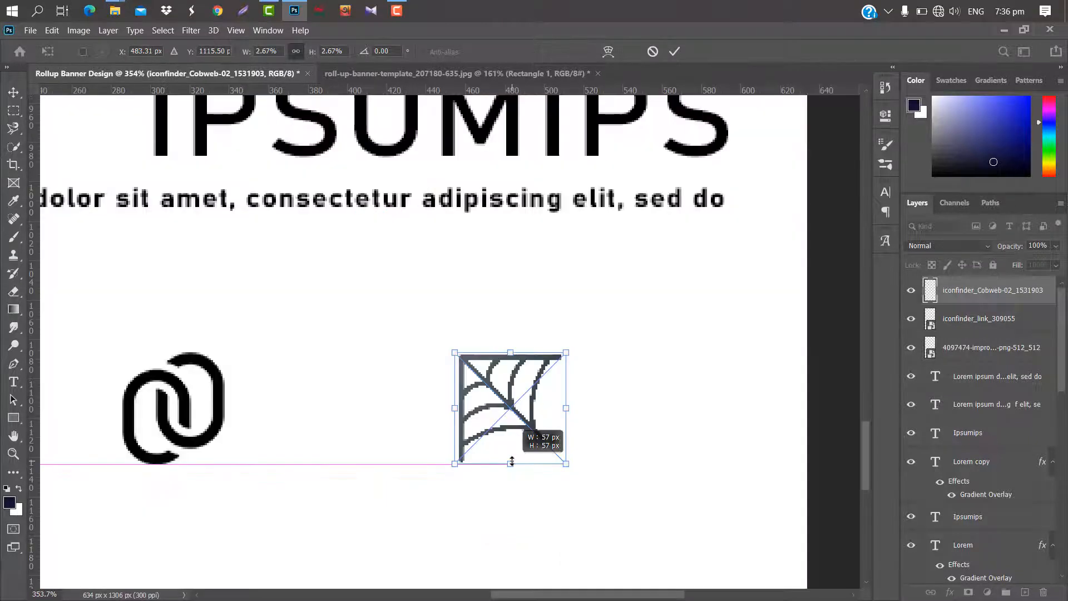
left_click(674, 51)
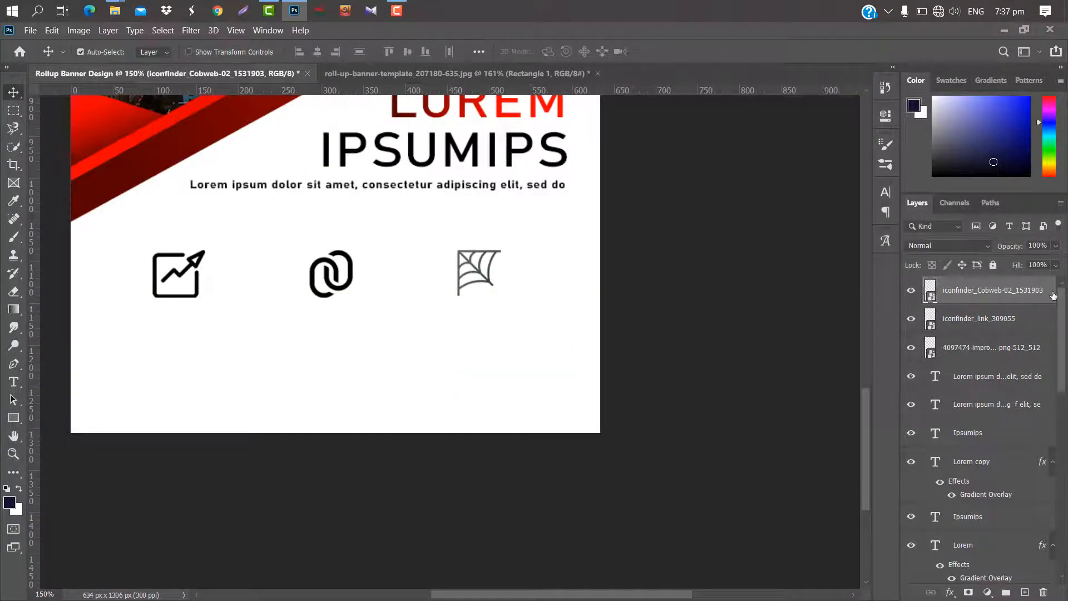
Apply the red linear gradient overlay at 173° and 70% scale to the cobweb icon.
double_click(1053, 294)
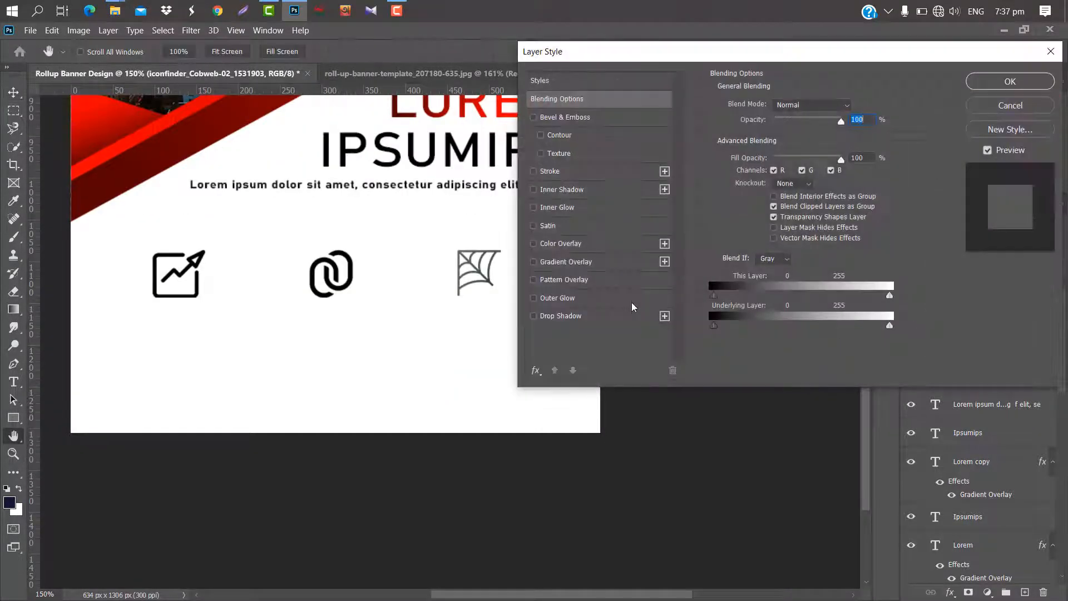
left_click(606, 262)
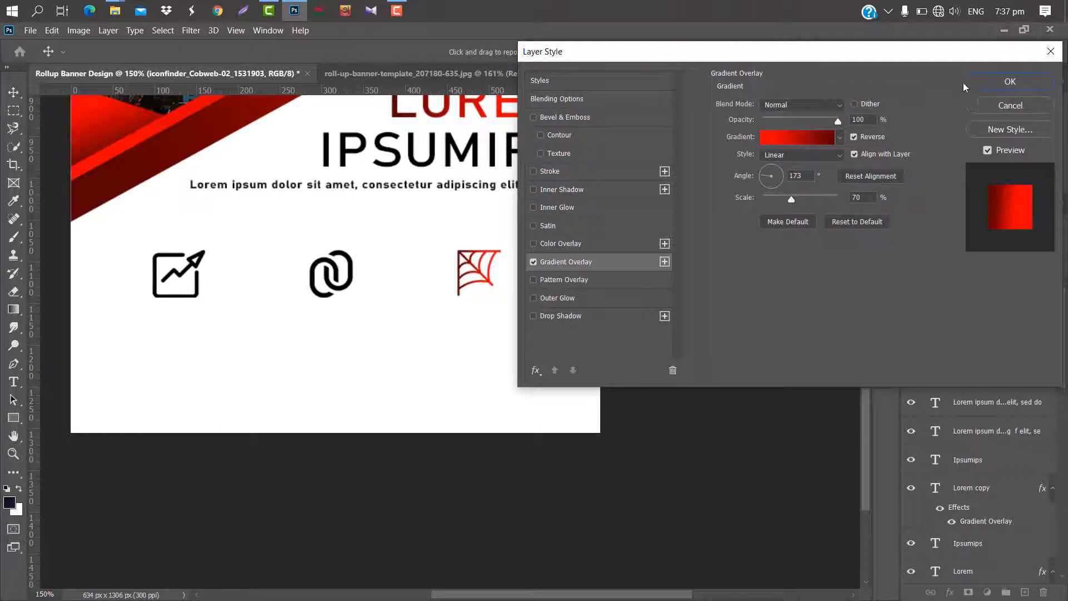
left_click(1001, 83)
Apply the red linear gradient overlay at 173° and 70% scale to the link icon.
left_click(1043, 348)
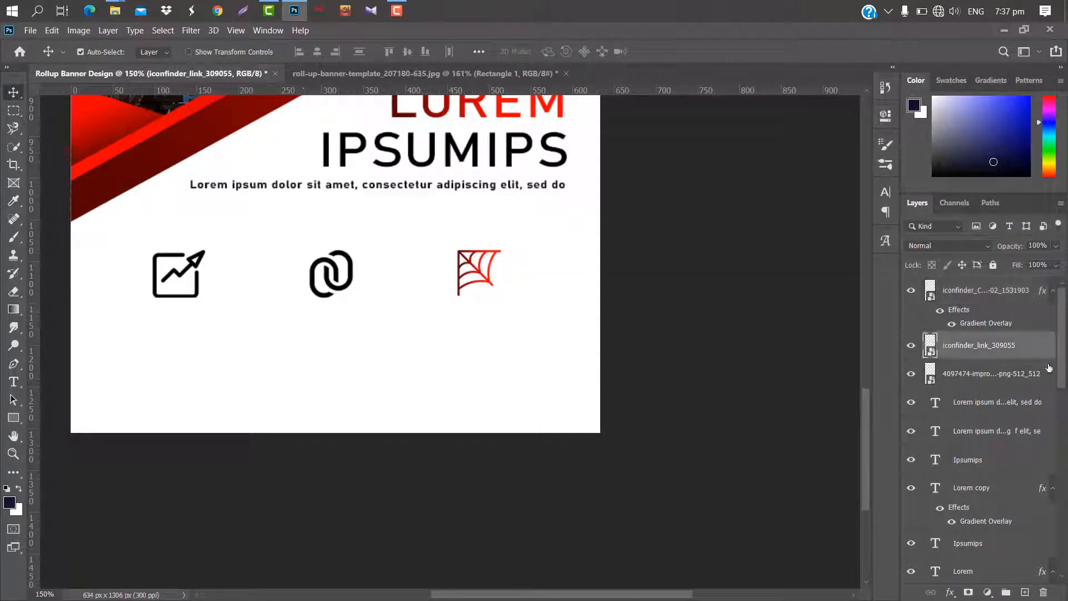
double_click(1043, 349)
left_click(615, 264)
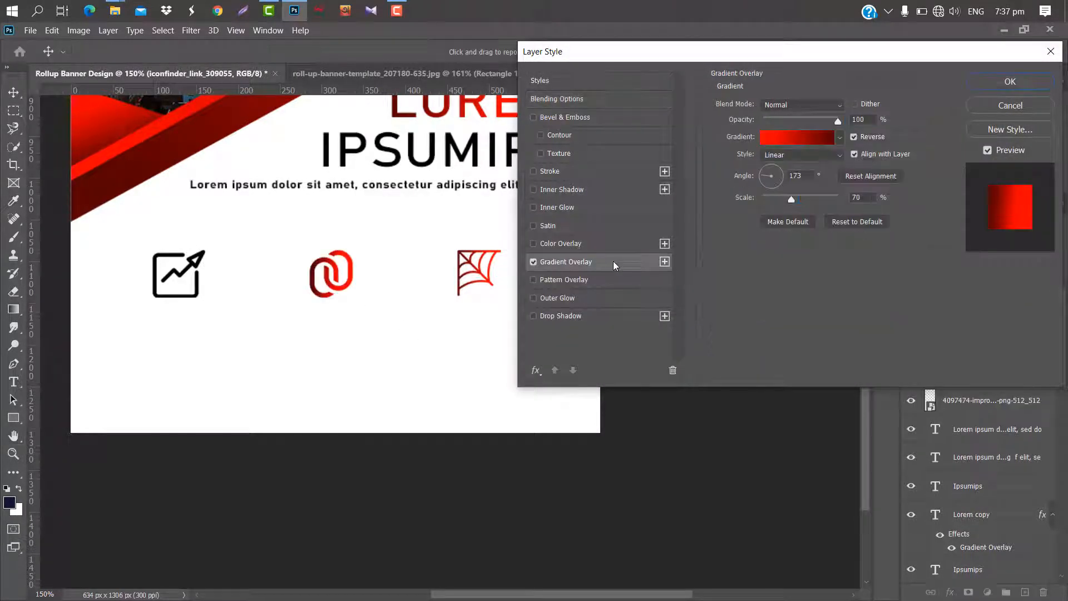
left_click(1010, 81)
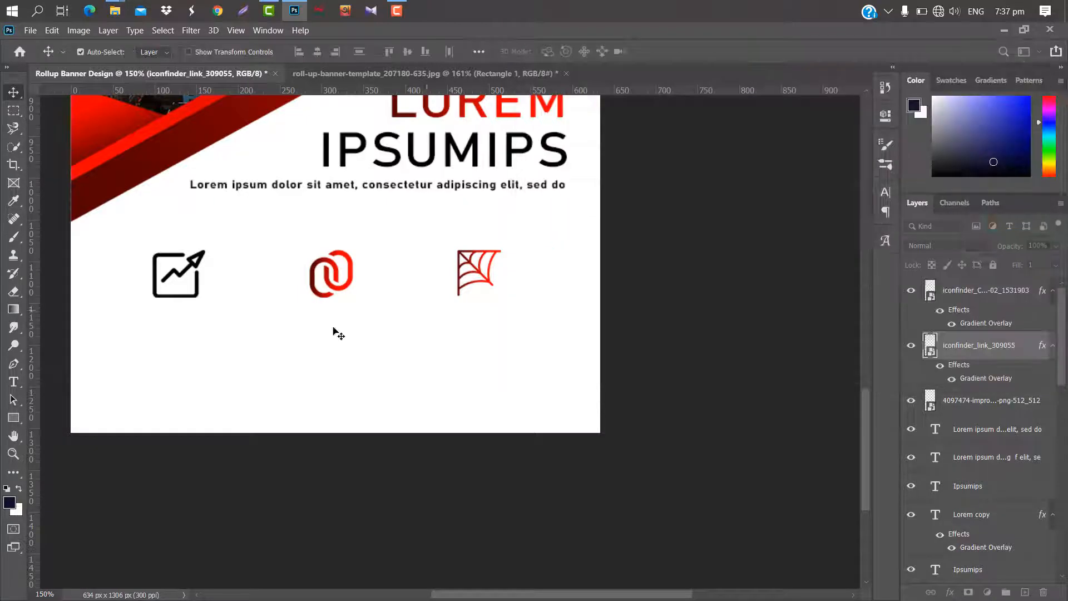
Apply the same red gradient overlay to the growth-arrow icon.
left_click(191, 264)
double_click(1053, 394)
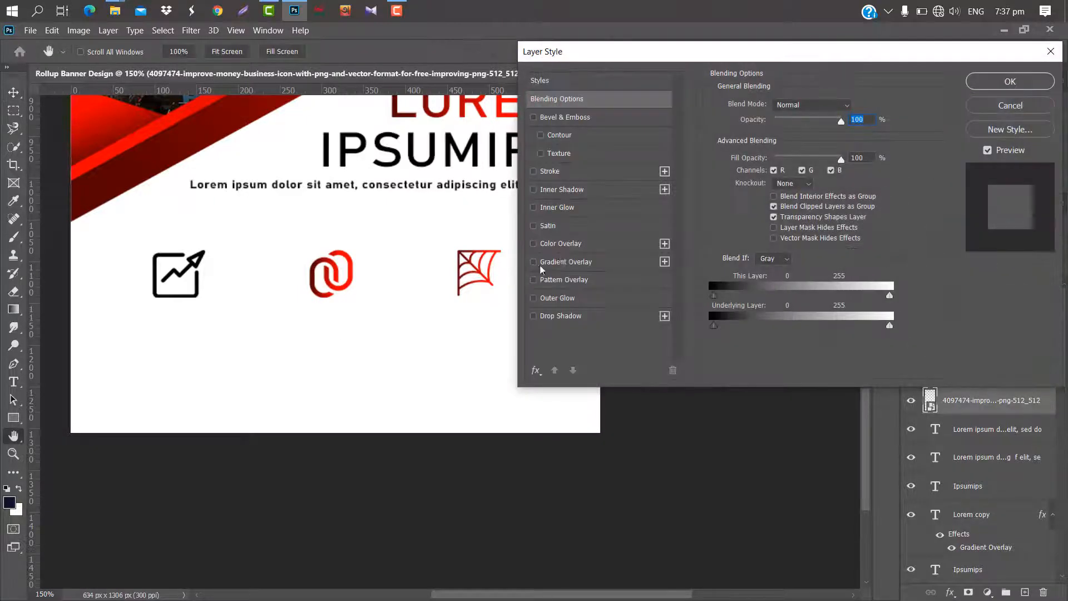
left_click(571, 261)
left_click(995, 88)
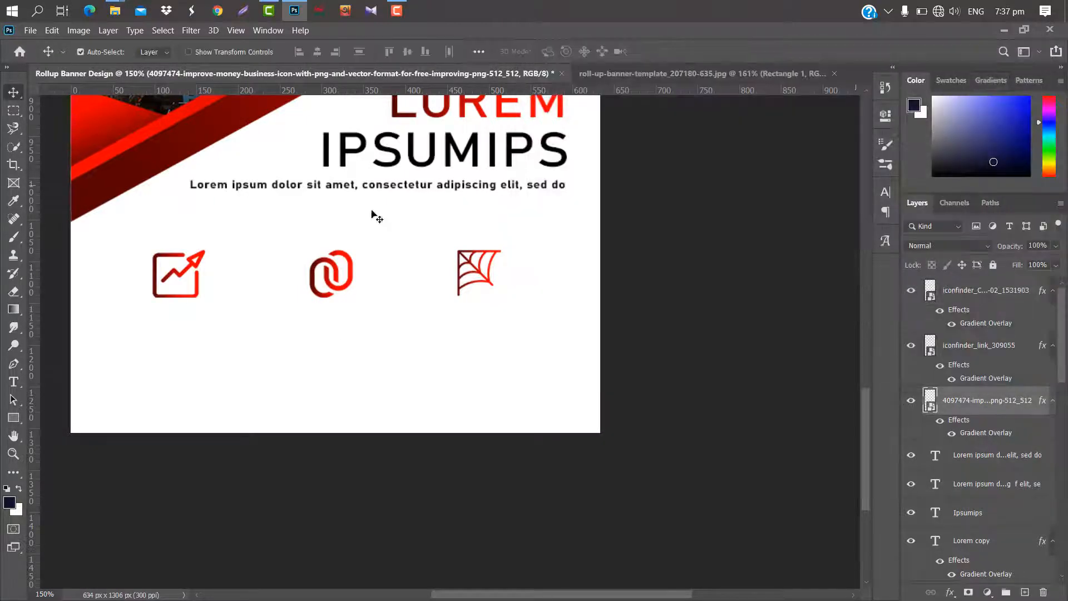
Duplicate the lower LOREM title layer, Lorem copy.
scroll(610, 237, "up", 2)
left_click(979, 540)
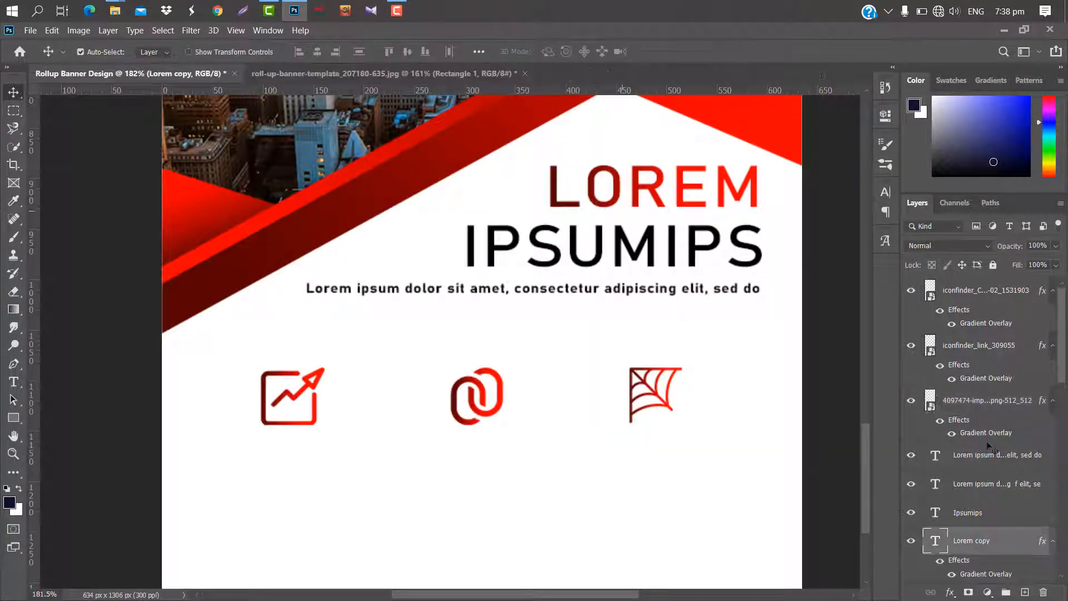
left_click_drag(1020, 541, 1026, 589)
Replace the gradient overlay on the duplicated LOREM title with a black (000000) color overlay at 100% opacity.
double_click(1032, 542)
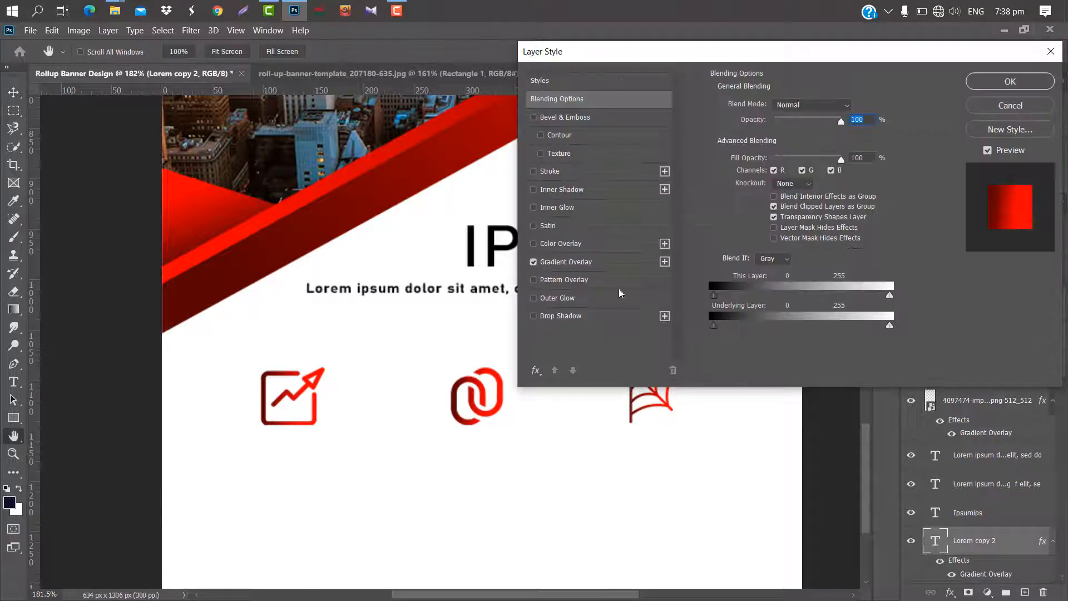
left_click(591, 264)
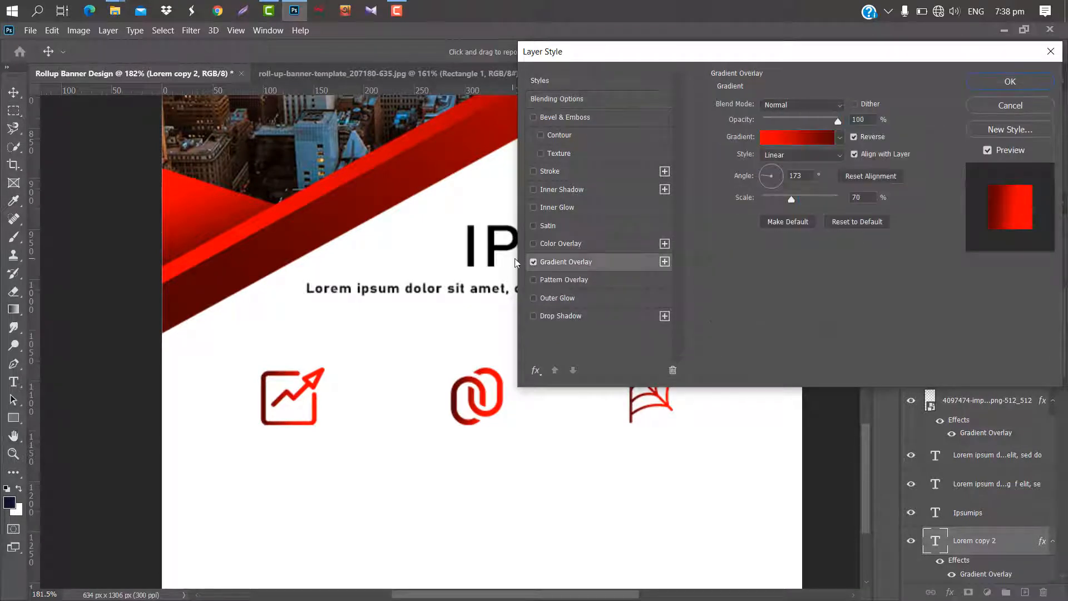
left_click(533, 262)
left_click(559, 244)
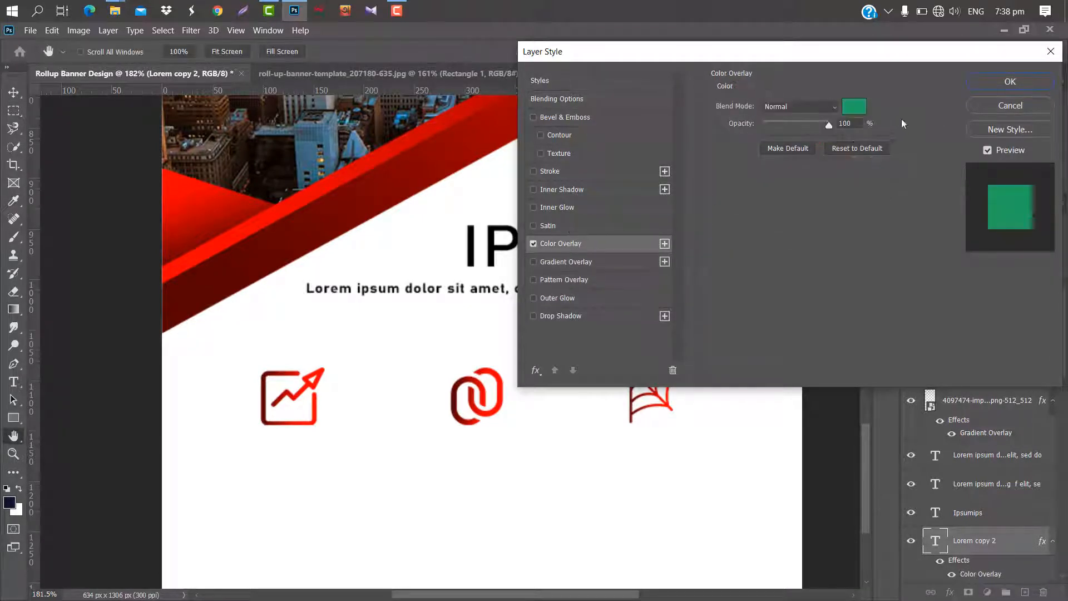
left_click(860, 109)
left_click_drag(733, 473, 680, 540)
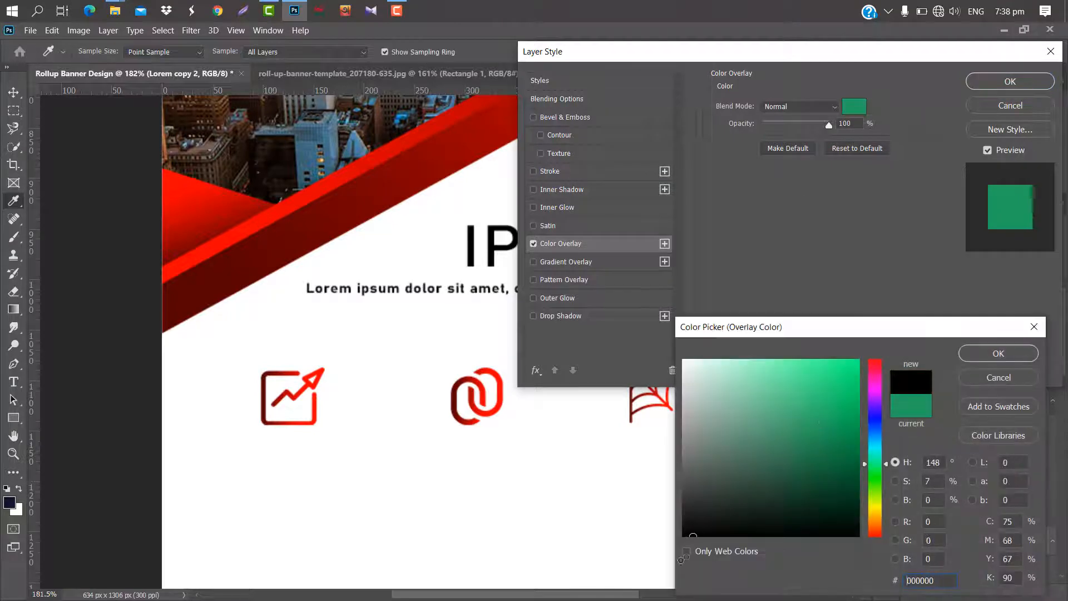
left_click(998, 353)
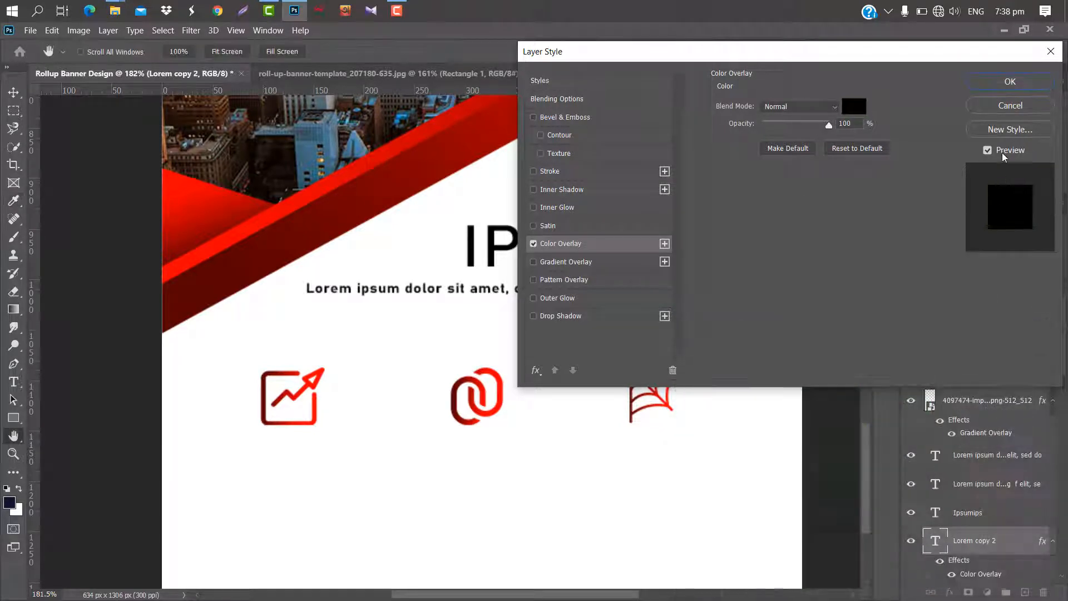
left_click(1009, 83)
Shrink the black LOREM copy to label size and place it directly beneath the growth-arrow icon.
key("ctrl+t")
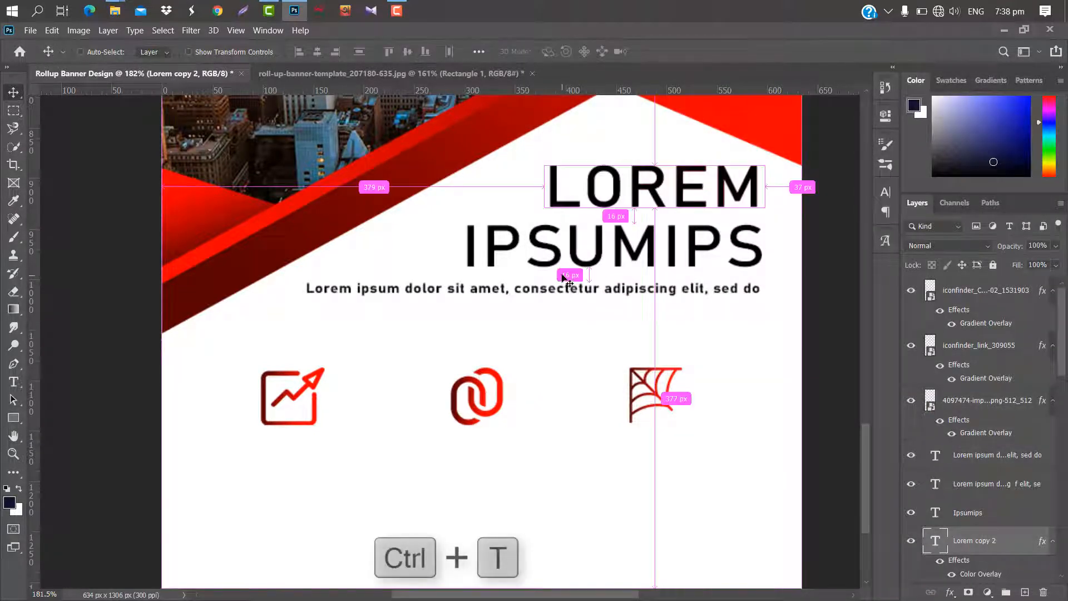
left_click_drag(765, 189, 325, 459)
left_click_drag(345, 433, 333, 435)
left_click(691, 52)
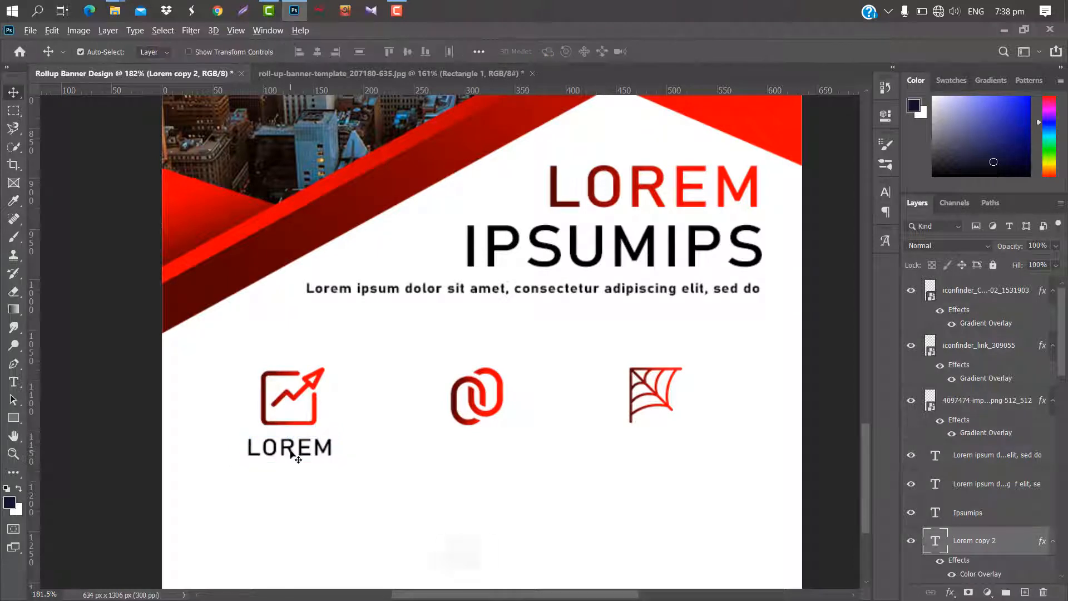
Copy the small LOREM label beneath the link and cobweb icons.
key("alt")
left_click_drag(295, 453, 668, 451)
Add a paragraph text box with Lorem ipsum placeholder text at 3.01 pt below the first LOREM label.
left_click_drag(864, 411, 864, 463)
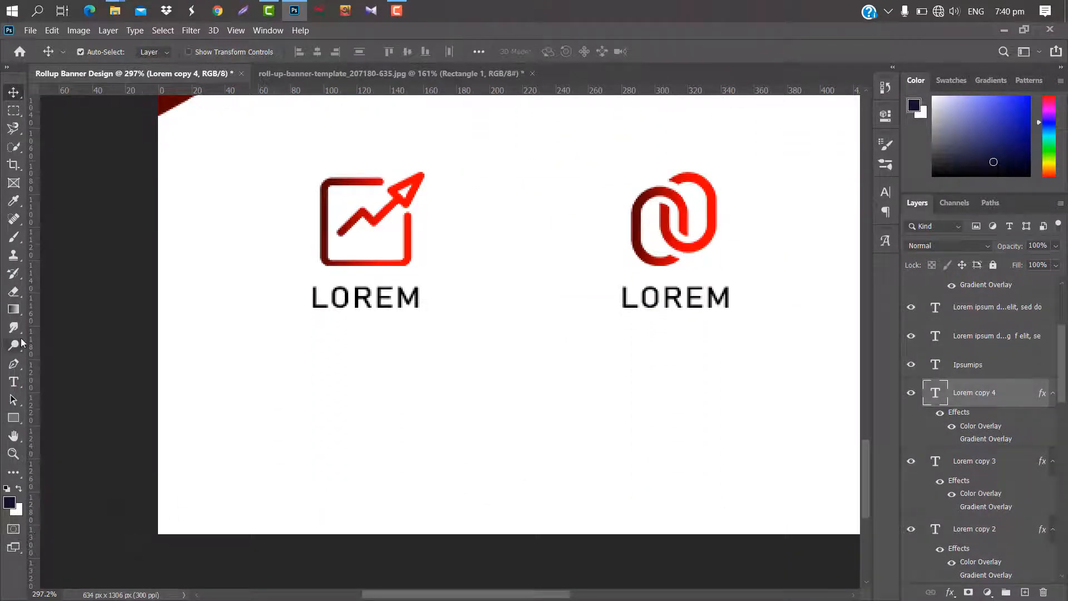
left_click(13, 381)
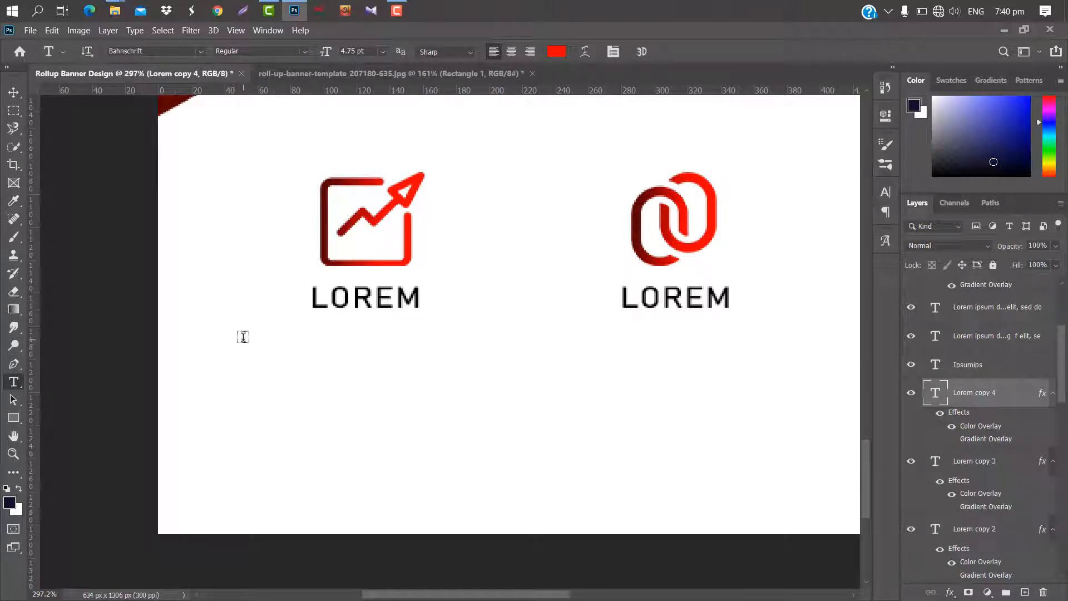
left_click_drag(243, 336, 449, 410)
left_click_drag(442, 415, 446, 433)
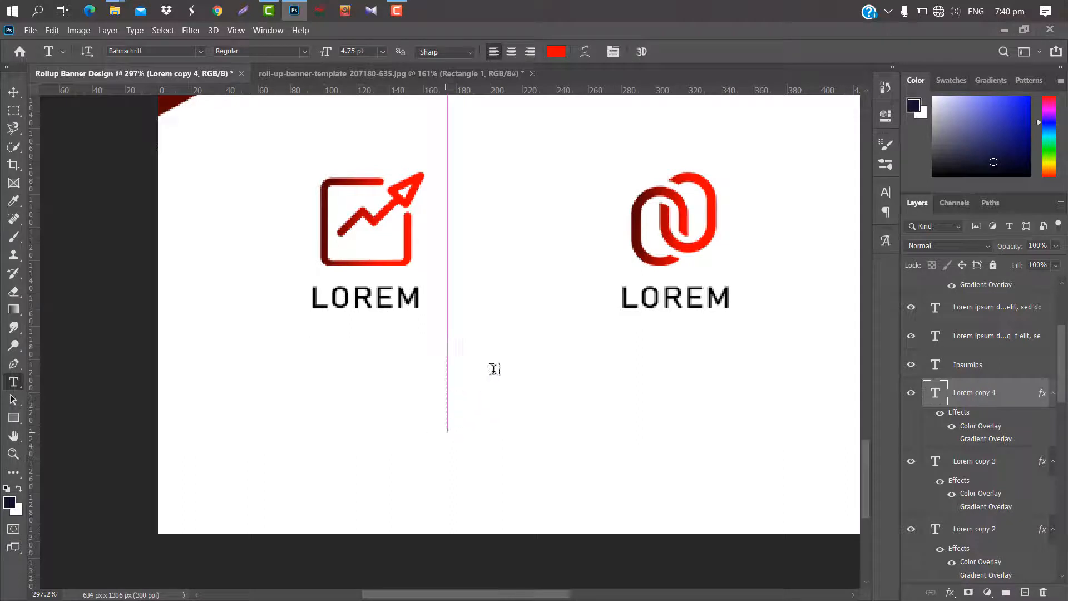
left_click_drag(331, 53, 294, 58)
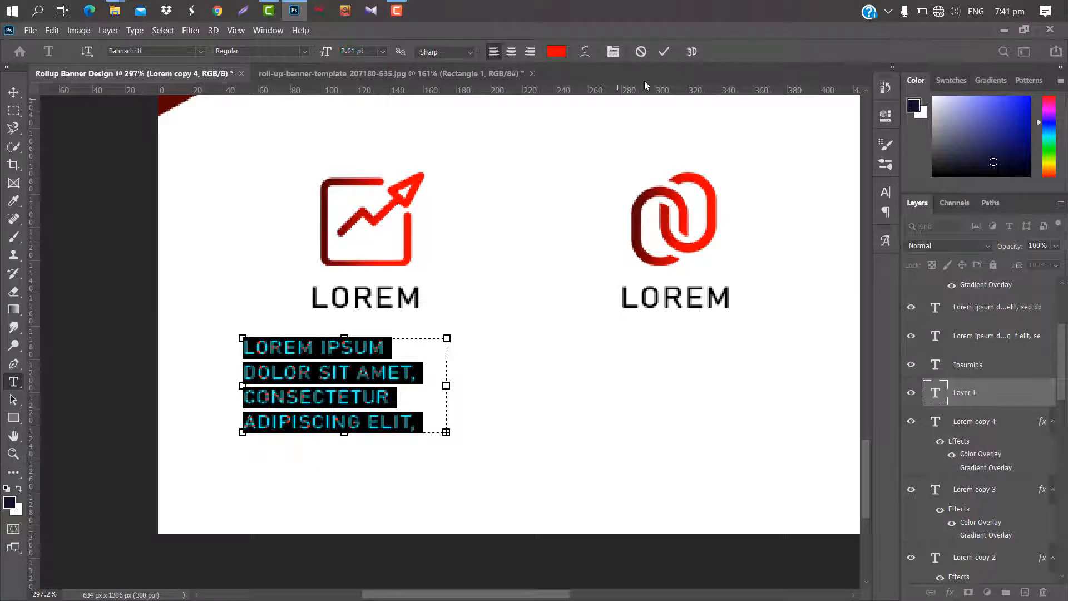
left_click(664, 52)
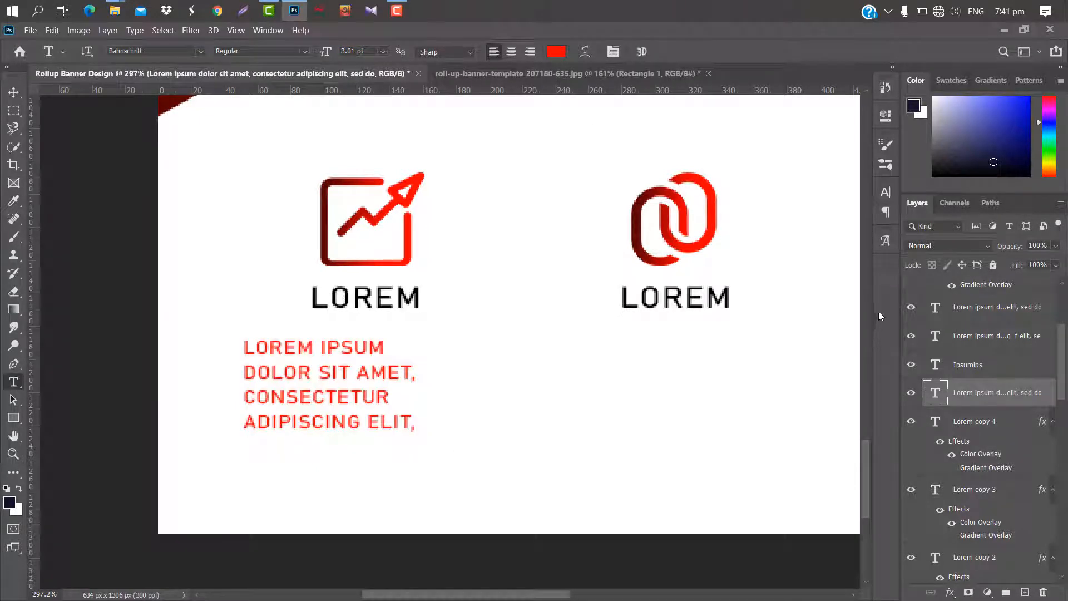
Turn off All Caps for the new paragraph and reduce its font size to 2.01 pt.
left_click(887, 193)
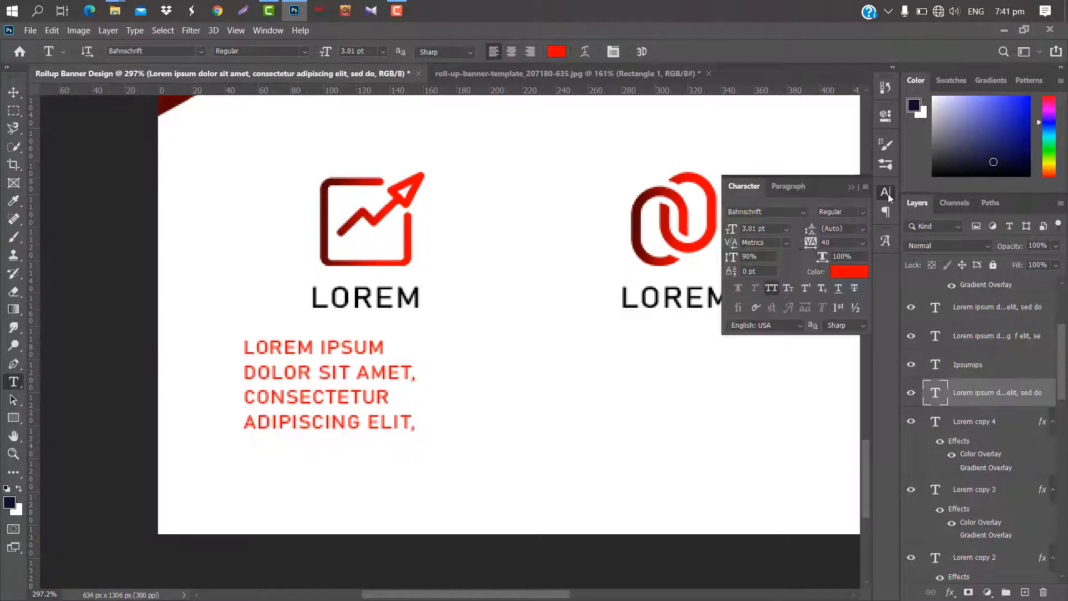
left_click(776, 286)
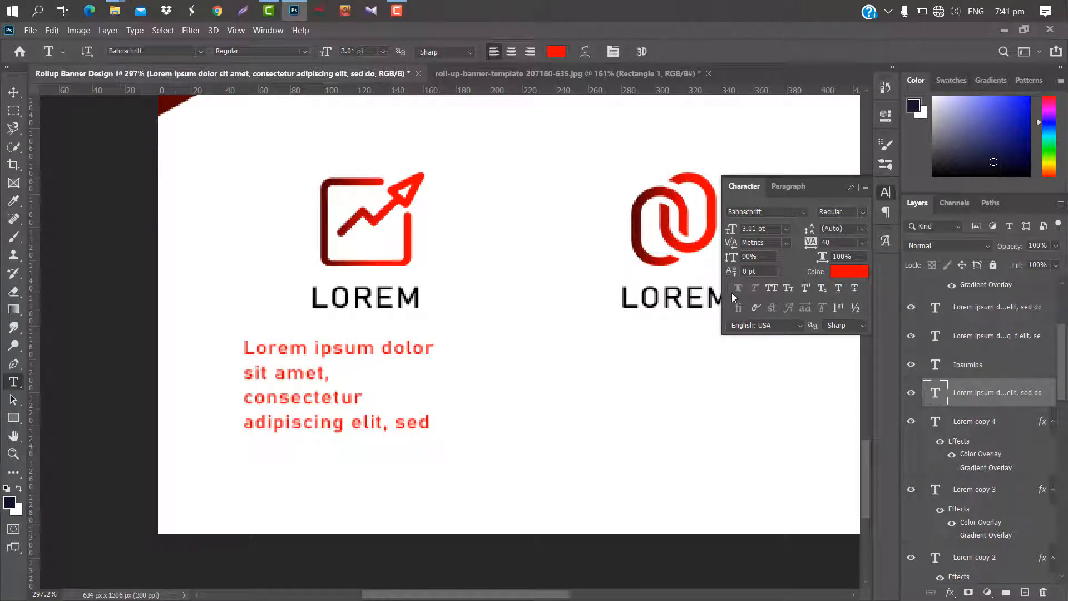
left_click(849, 186)
left_click_drag(330, 59, 324, 54)
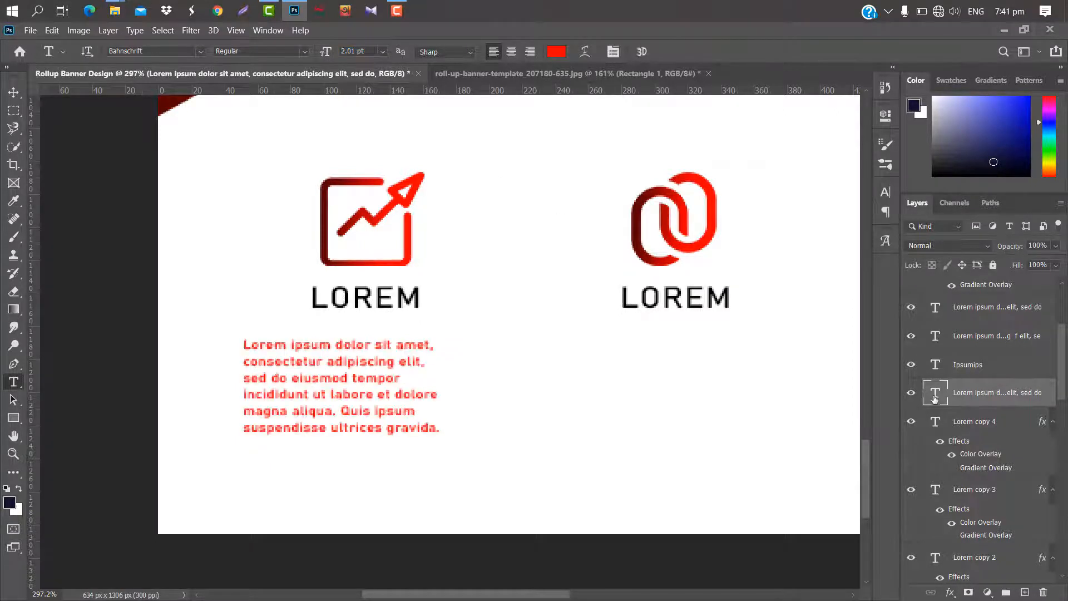
Insert extra spaces between words in the paragraph's second, third and fifth lines to even out the line widths.
double_click(924, 397)
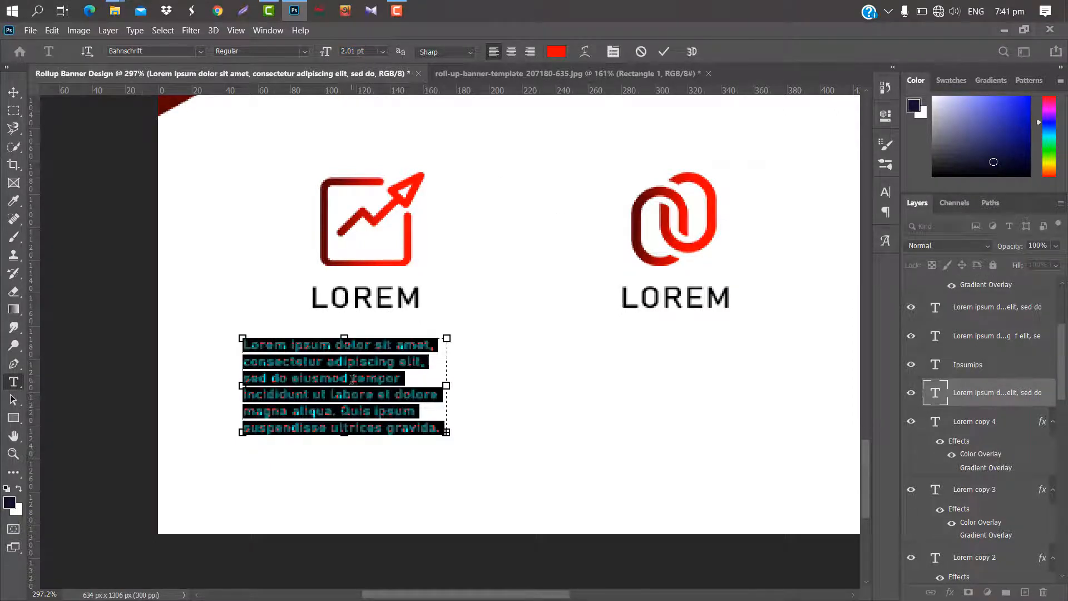
left_click(353, 379)
left_click(293, 379)
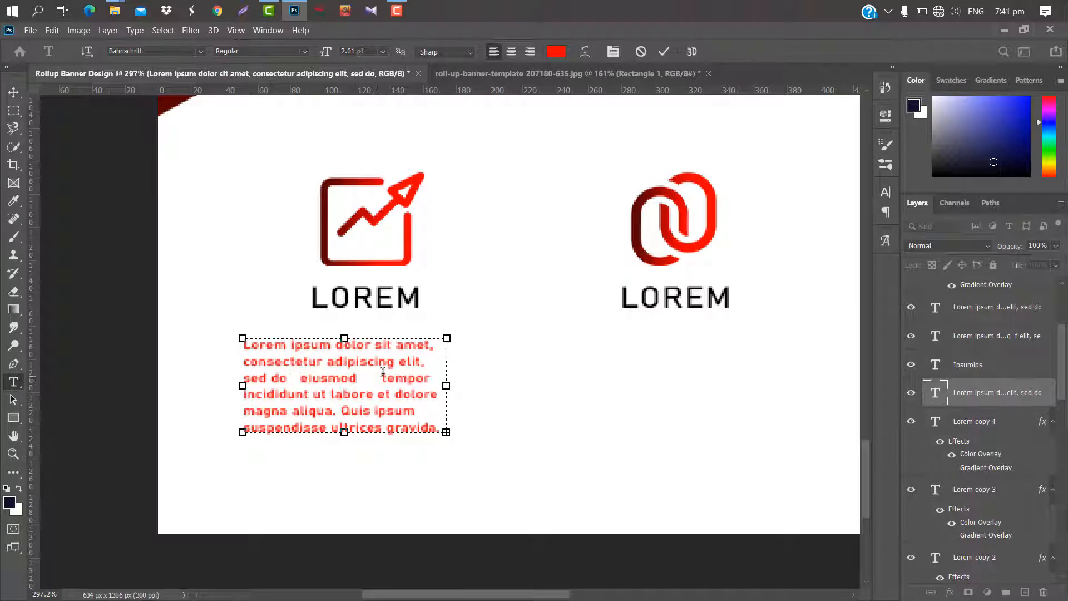
left_click(395, 362)
left_click(370, 412)
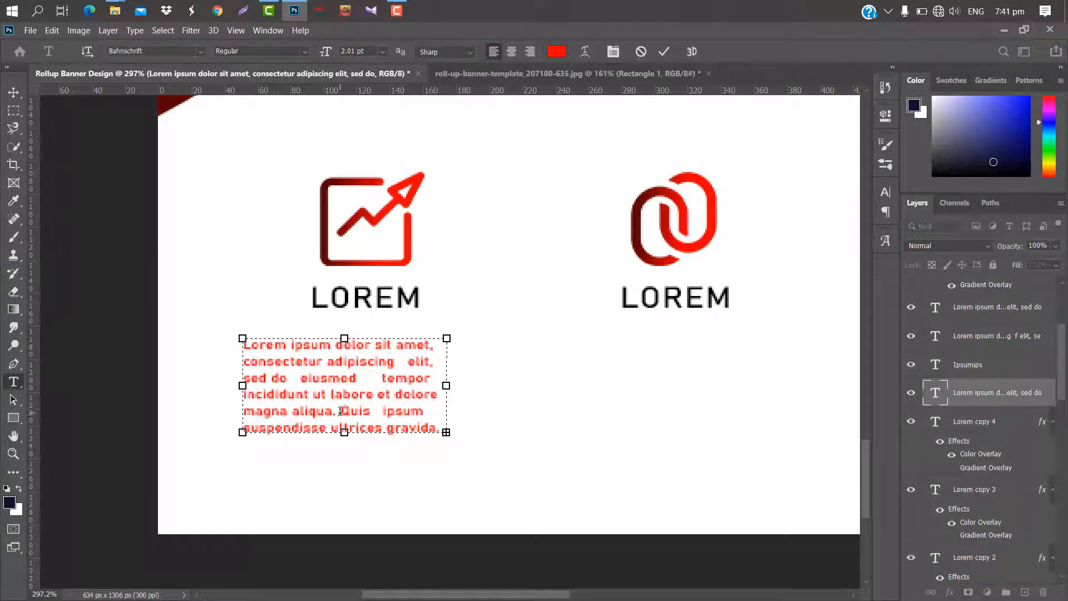
left_click(340, 412)
left_click(665, 52)
Set the paragraph's text color to dark gray 2c2c2c, sampled from the LOREM label above it.
scroll(276, 269, "down", 10)
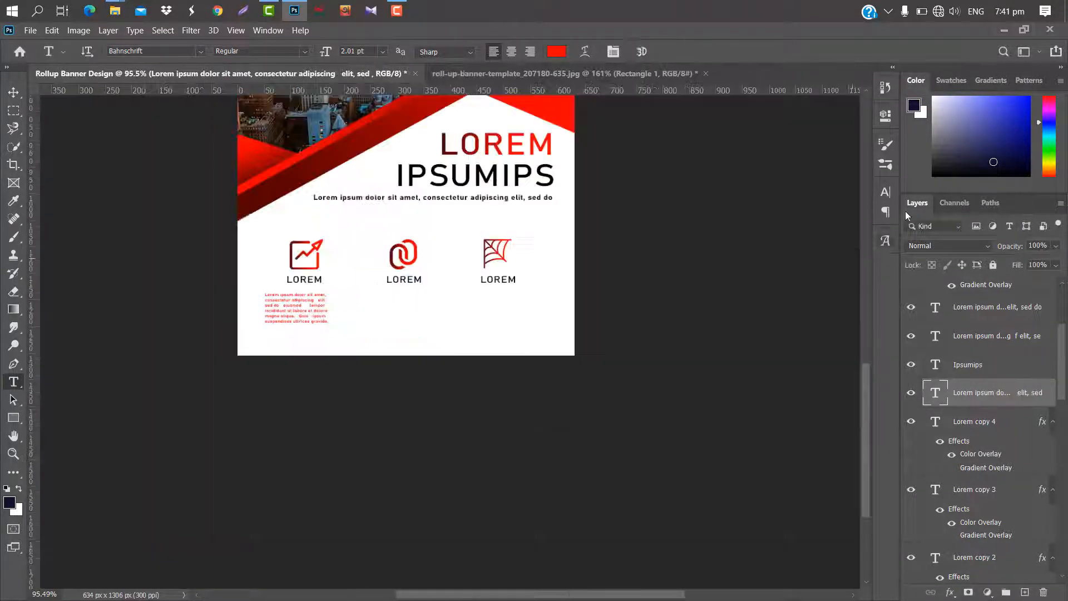
left_click(885, 193)
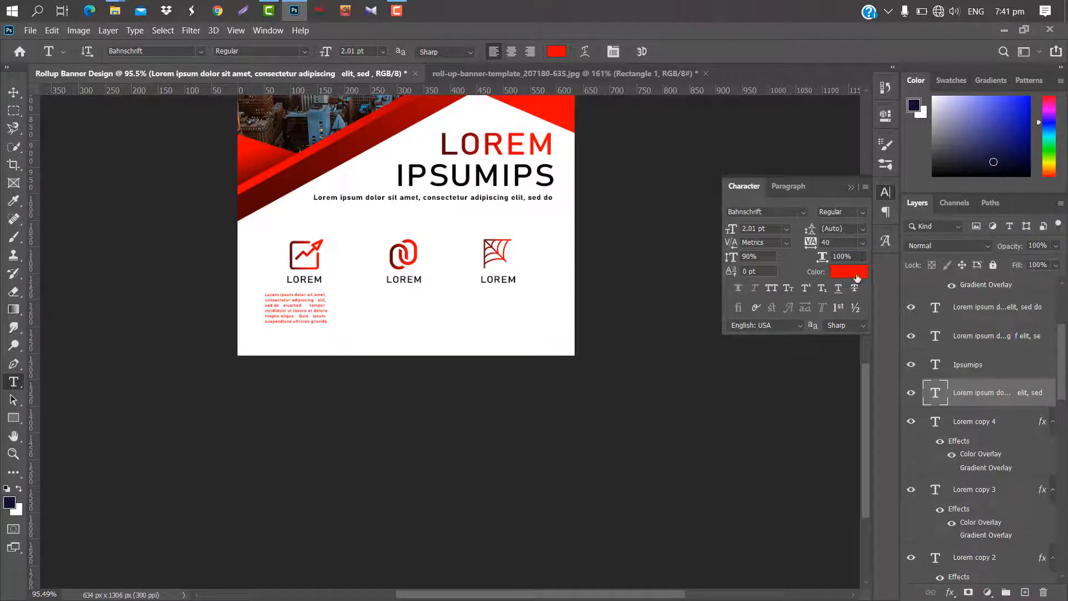
left_click(849, 272)
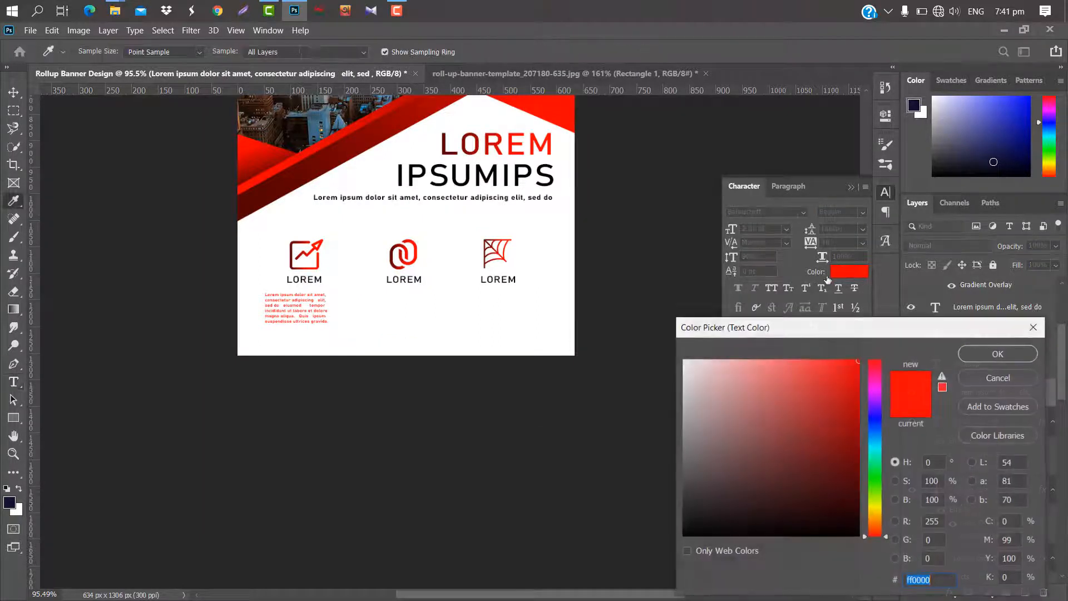
left_click(321, 279)
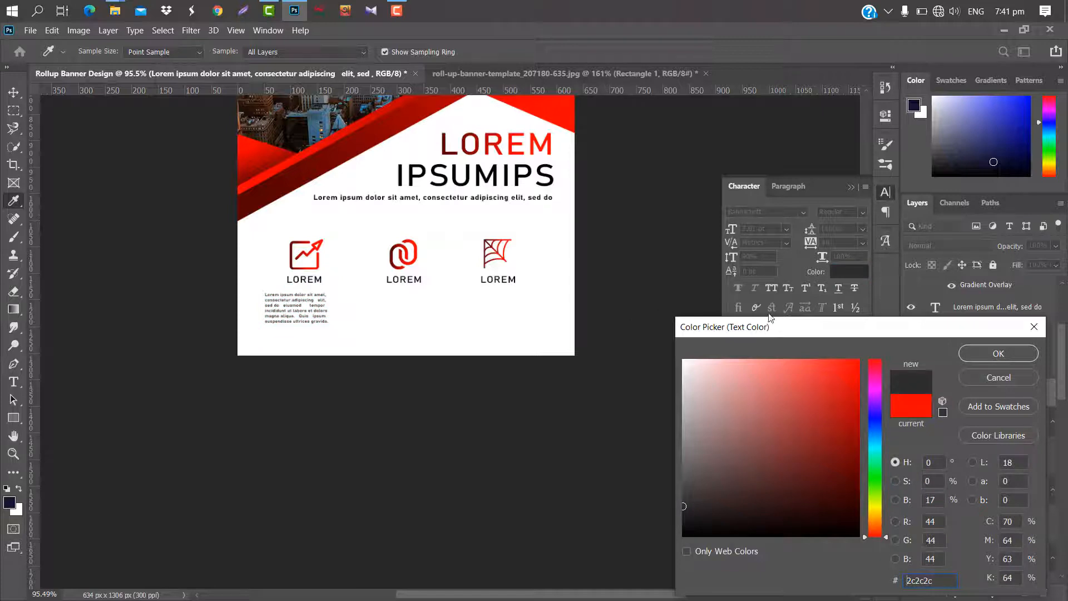
left_click(986, 353)
Move the paragraph to about X 129 px, Y 1211 px, centering it beneath the first LOREM label.
scroll(307, 320, "up", 5)
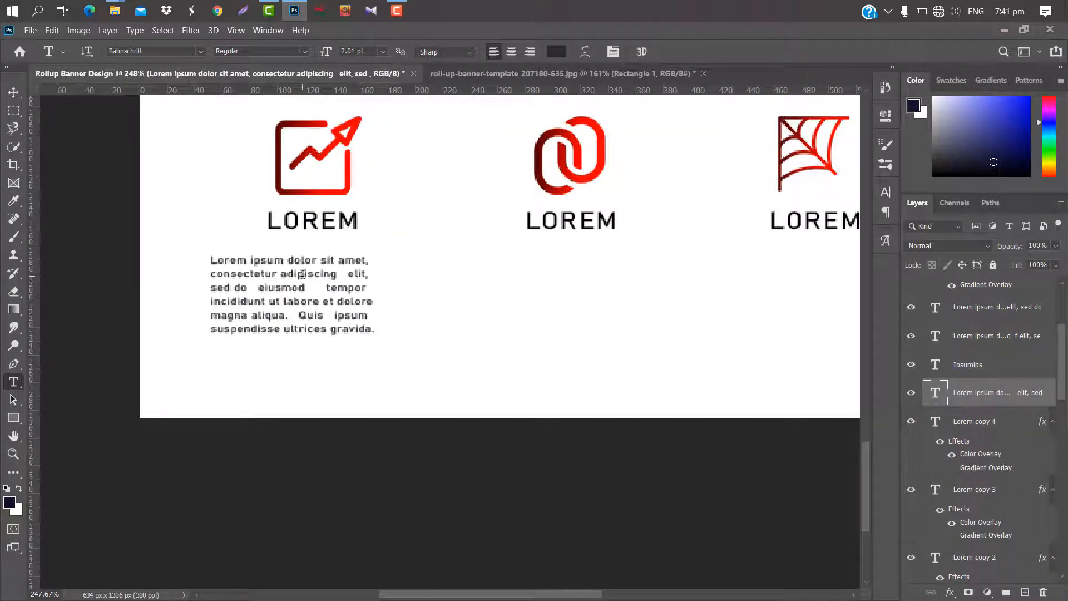
key("ctrl+t")
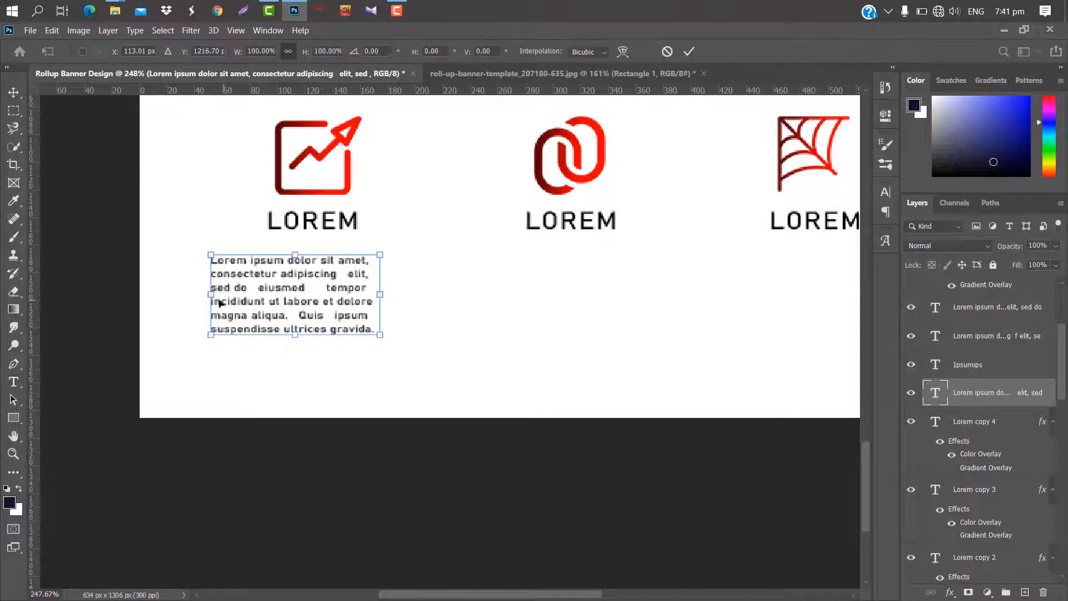
left_click_drag(245, 285, 266, 277)
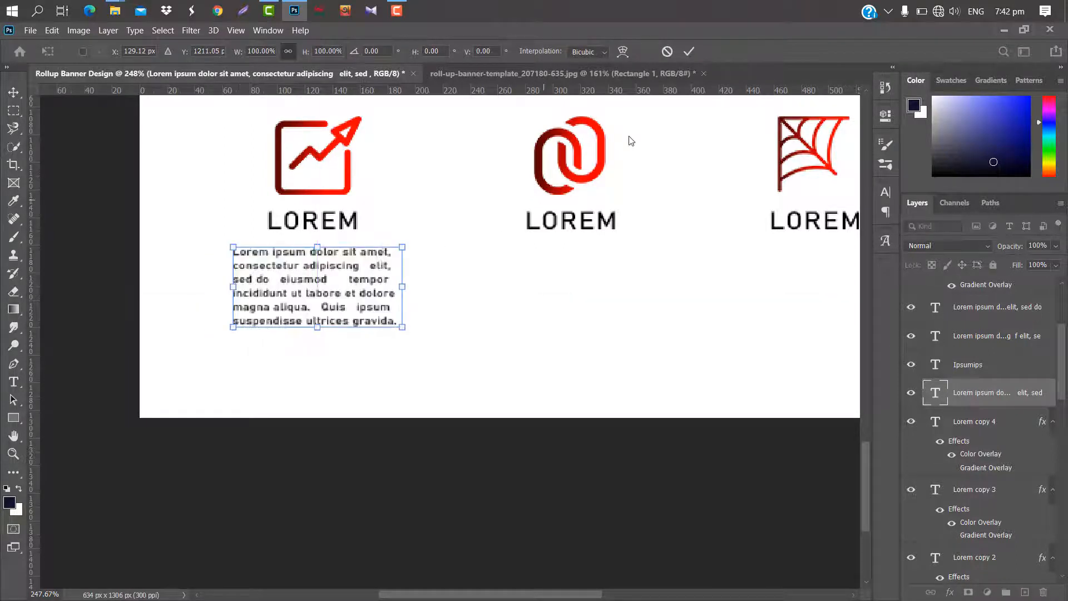
left_click(688, 51)
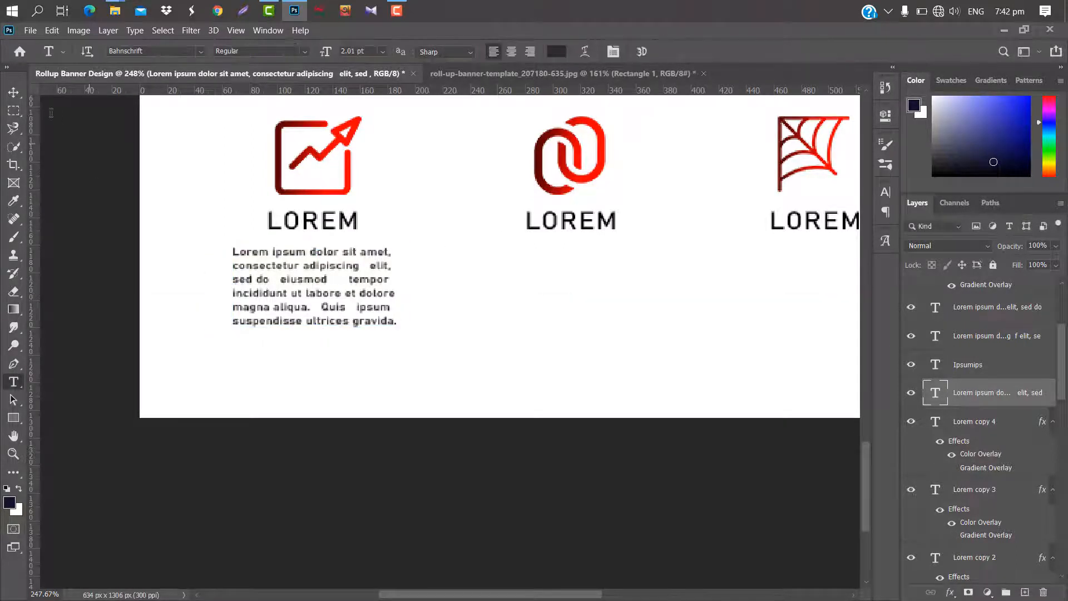
Copy the small paragraph beneath the LOREM labels of the link and cobweb icons.
left_click(14, 91)
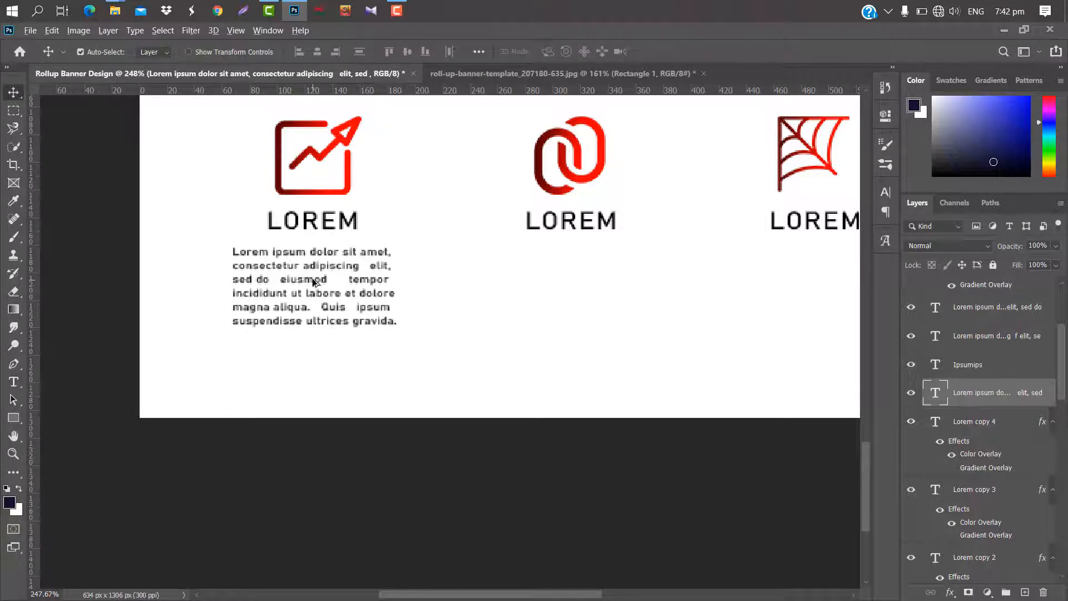
left_click_drag(313, 278, 567, 277, "alt")
scroll(461, 298, "right", 1)
left_click_drag(458, 293, 677, 294, "alt")
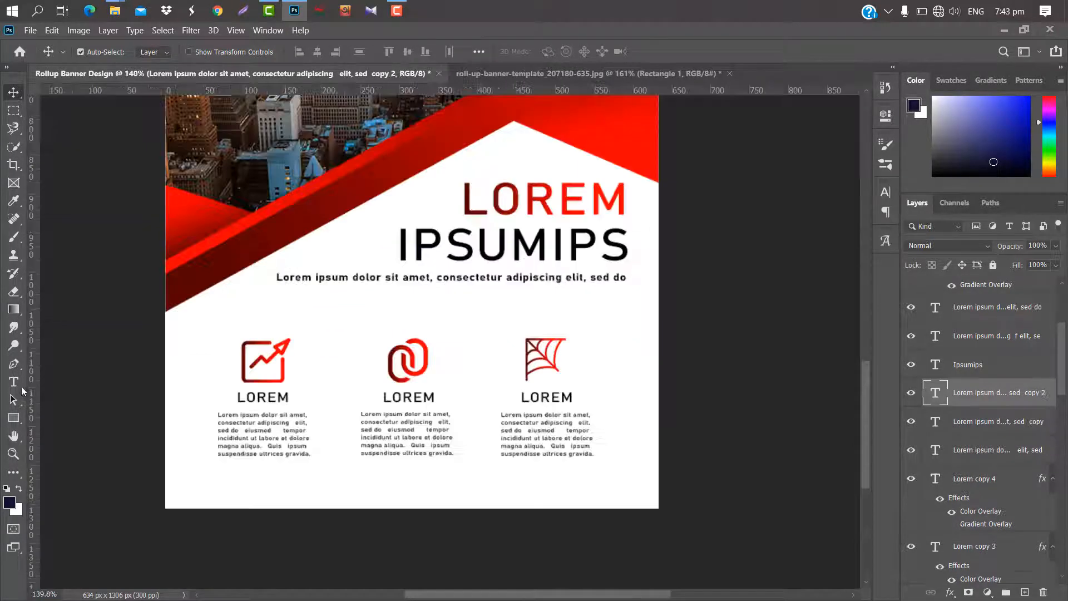
left_click(21, 387)
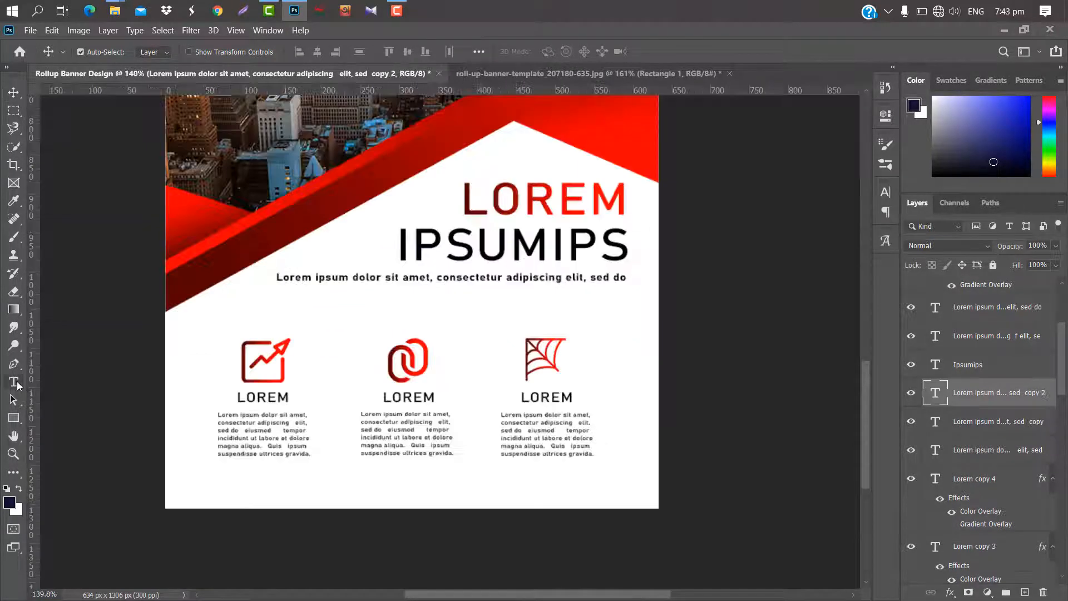
left_click(253, 481)
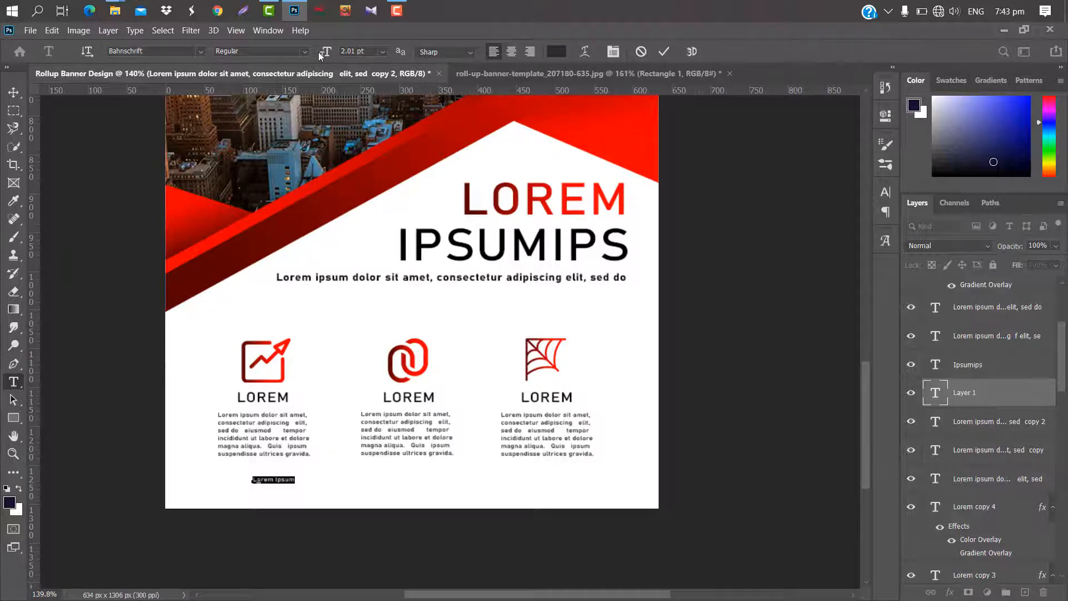
left_click_drag(320, 52, 328, 53)
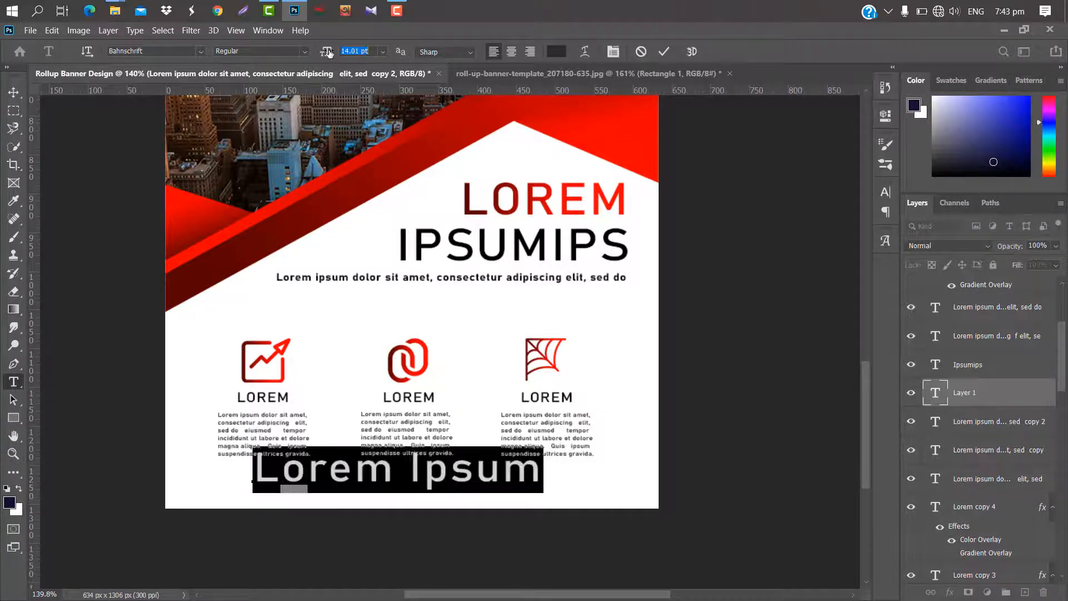
key("BackSpace")
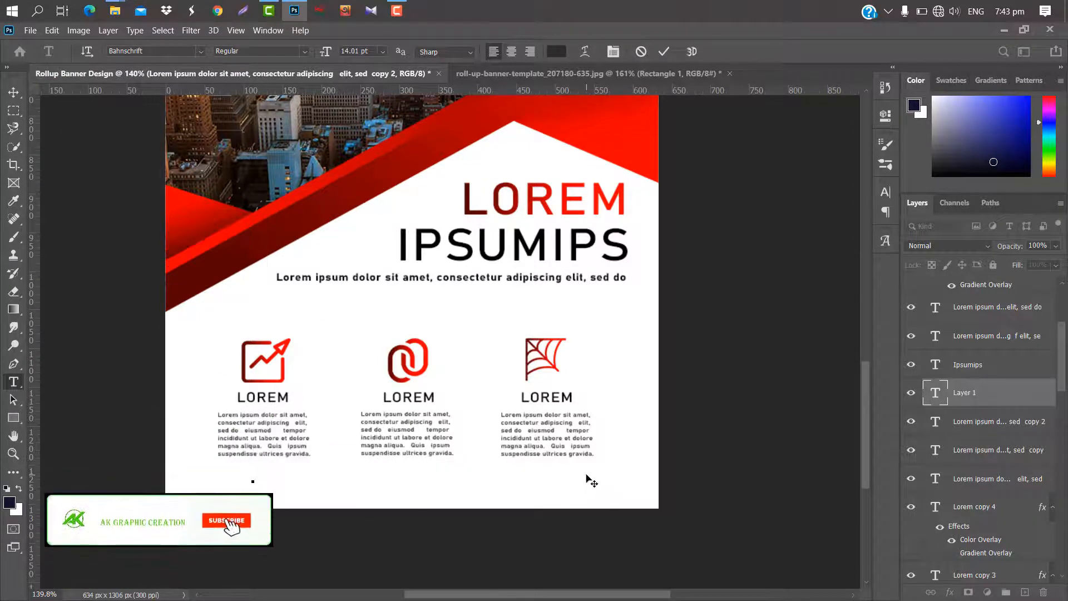
type("www.com")
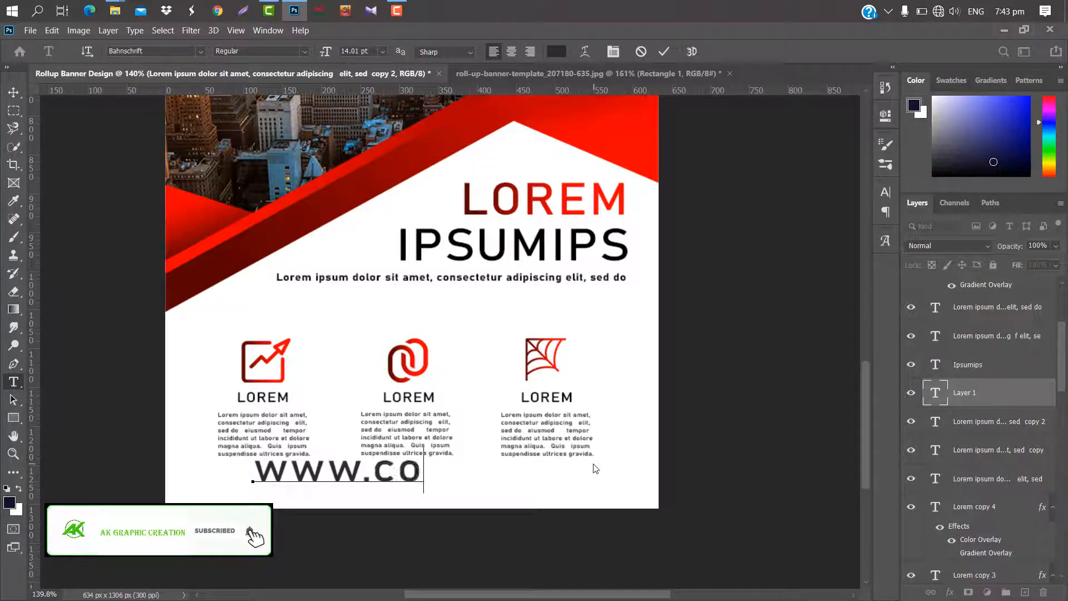
type("panyw")
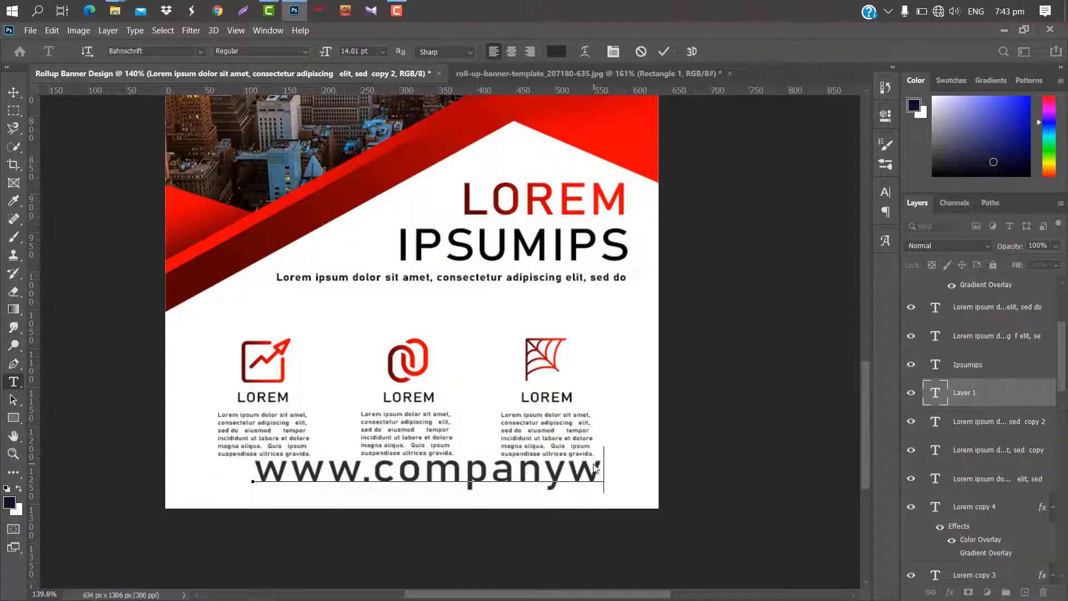
type("eb.com")
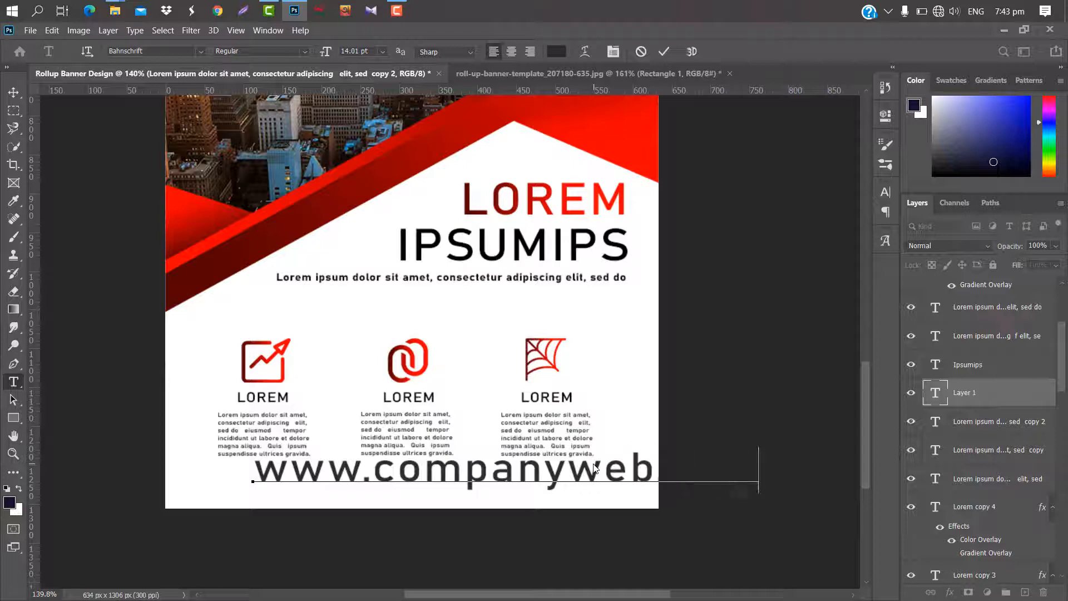
key("ctrl+Return")
Scale the website text to about 35.74% and place it at about X 317 px, Y 1263 px beneath the middle paragraph.
key("ctrl+t")
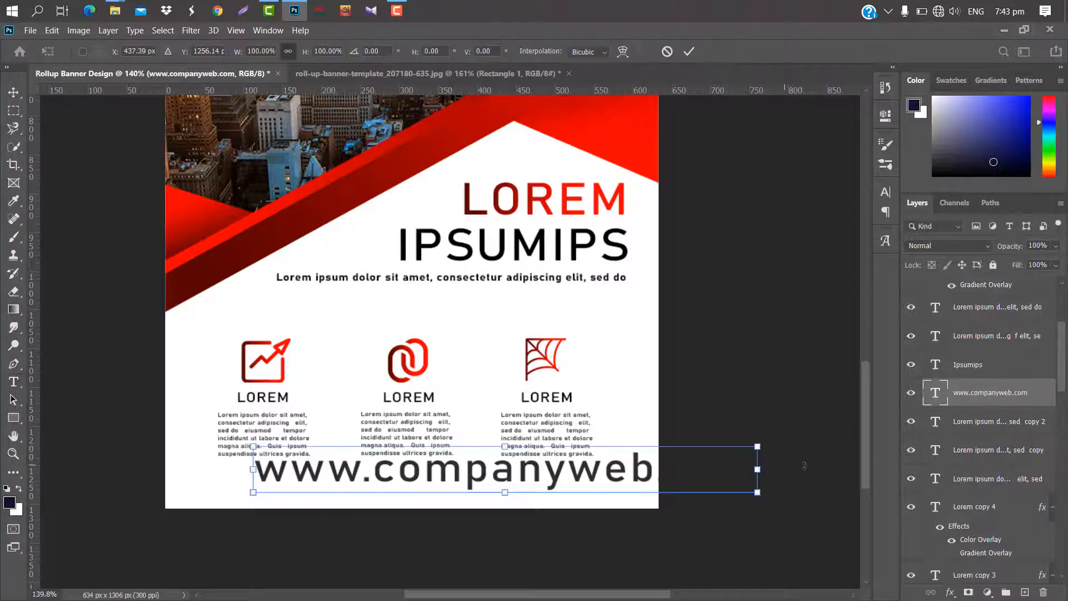
left_click_drag(765, 470, 473, 477)
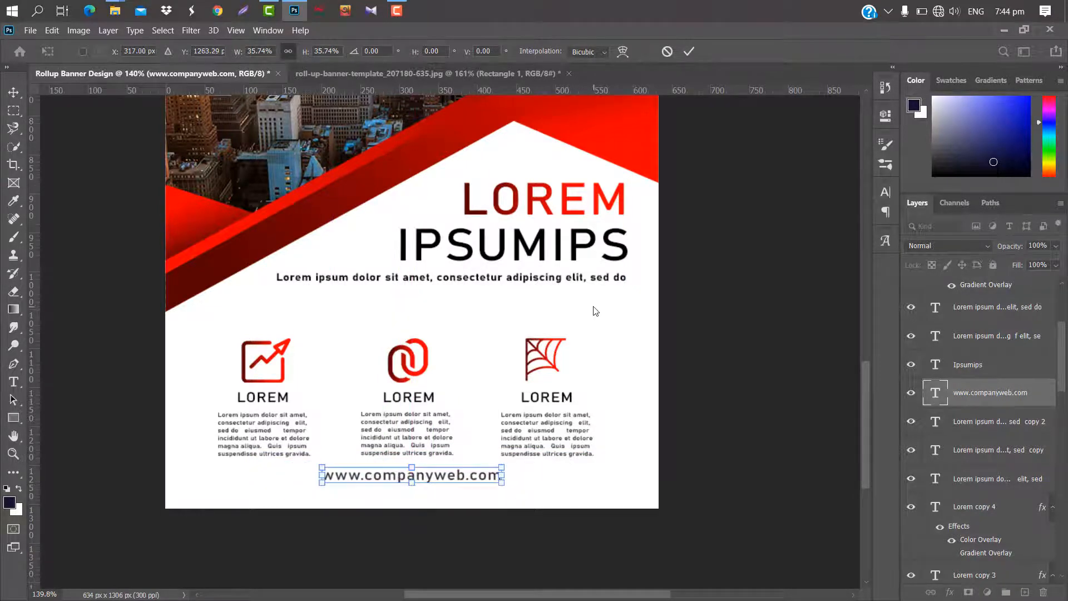
left_click(688, 52)
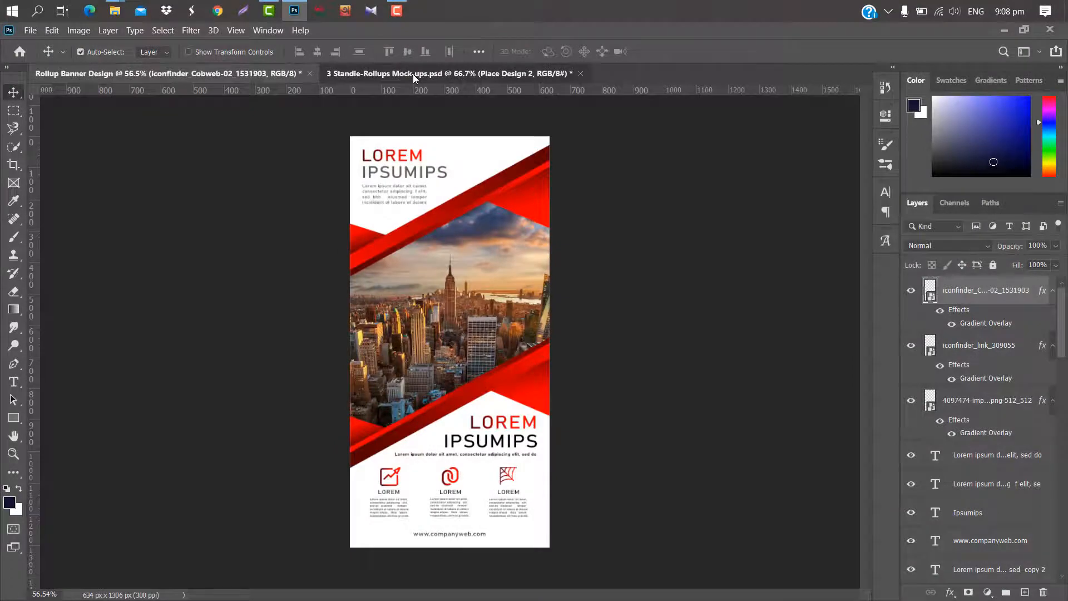
Open the Place Design 2 smart object from the 3 Standie-Rollups mock-up and place a merged copy of all visible banner layers in it.
left_click(413, 75)
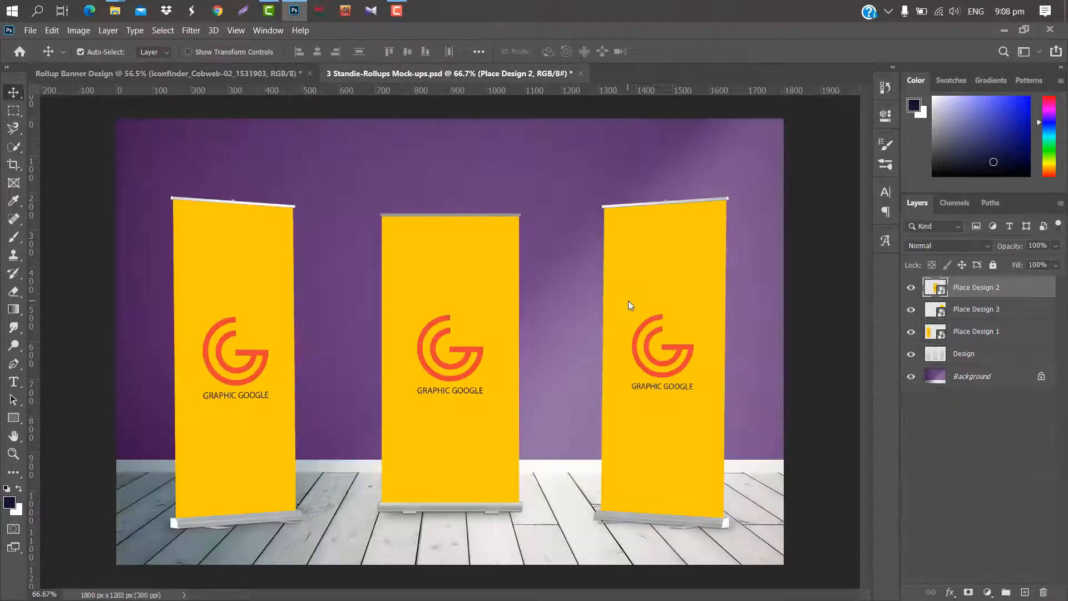
double_click(940, 288)
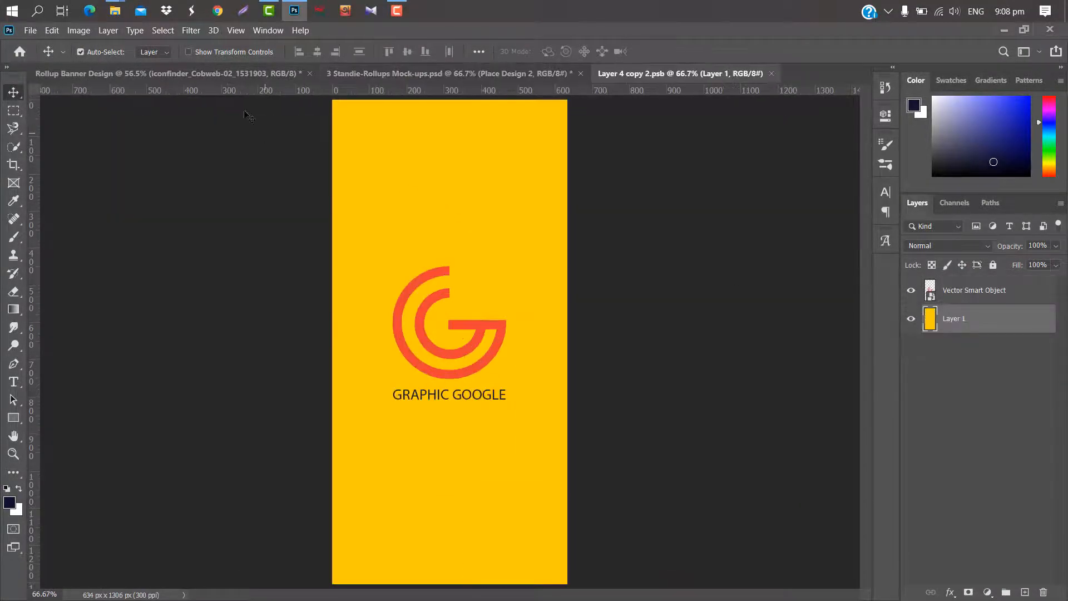
left_click(237, 73)
key("ctrl+alt+shift+e")
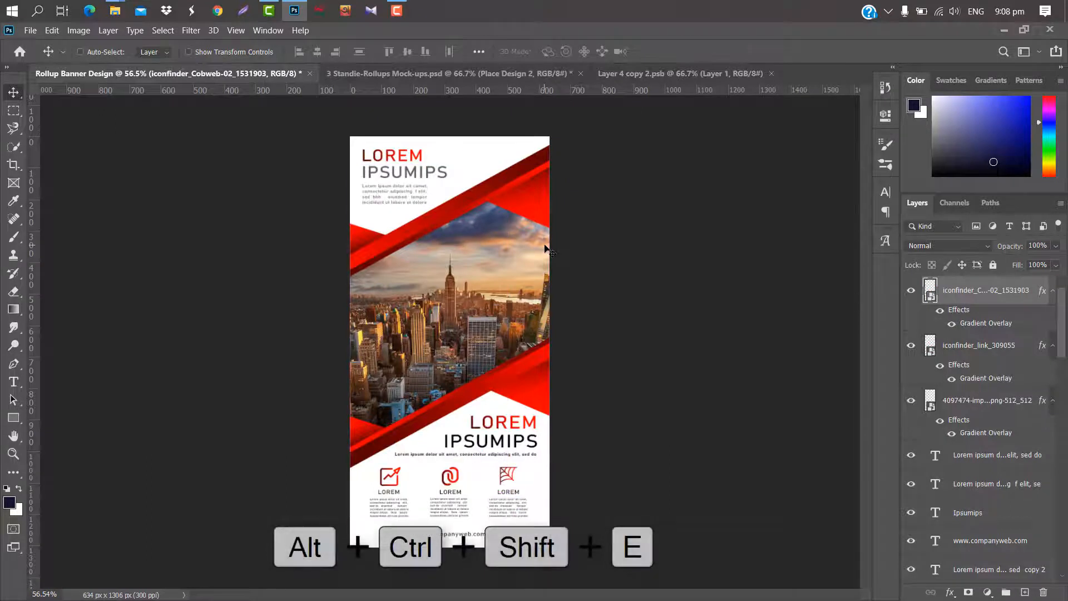
key("ctrl+alt+shift+e")
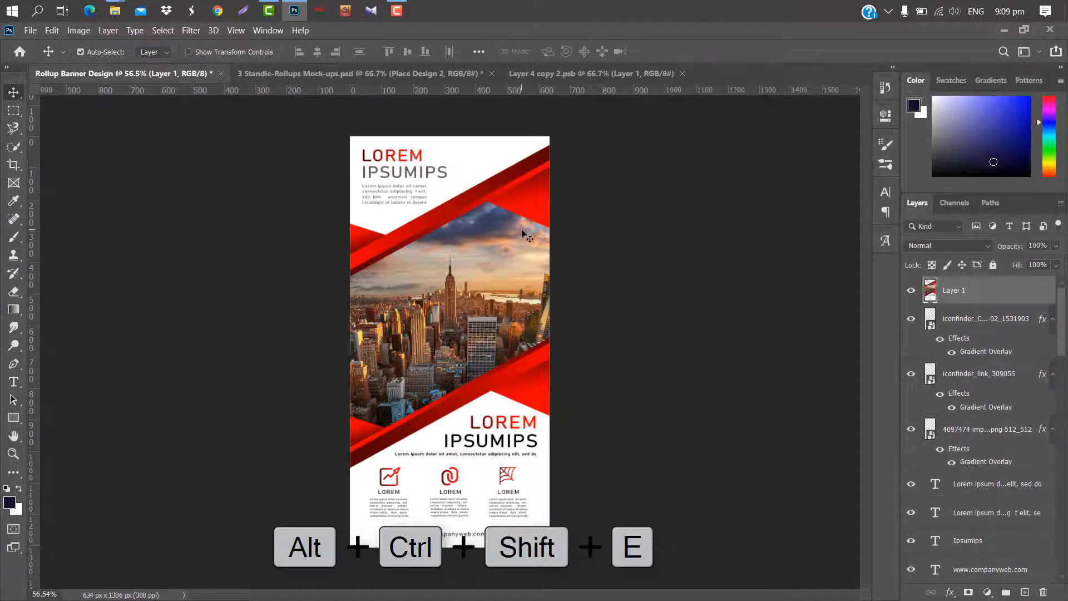
left_click_drag(466, 273, 428, 251)
left_click_drag(455, 187, 477, 279)
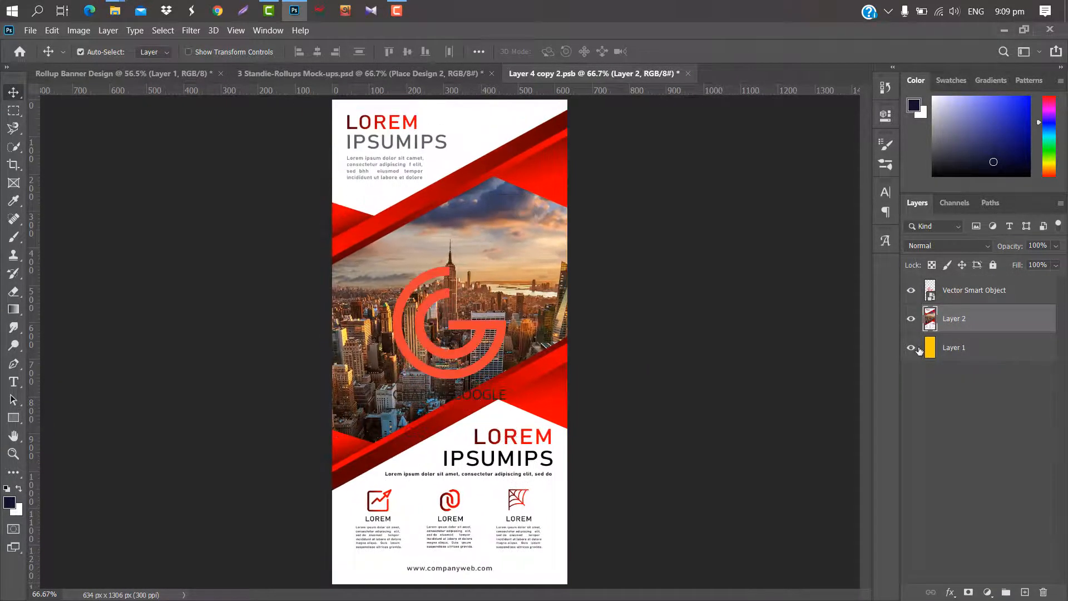
Hide the Vector Smart Object logo layer, and save and close Layer 4 copy 2.psb.
left_click(911, 293)
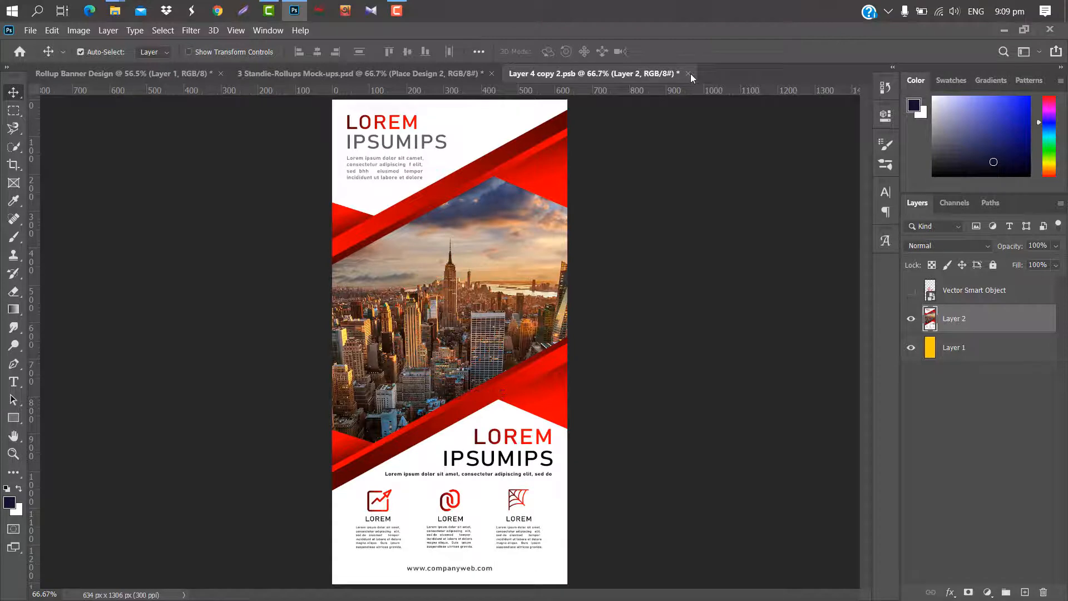
left_click(688, 74)
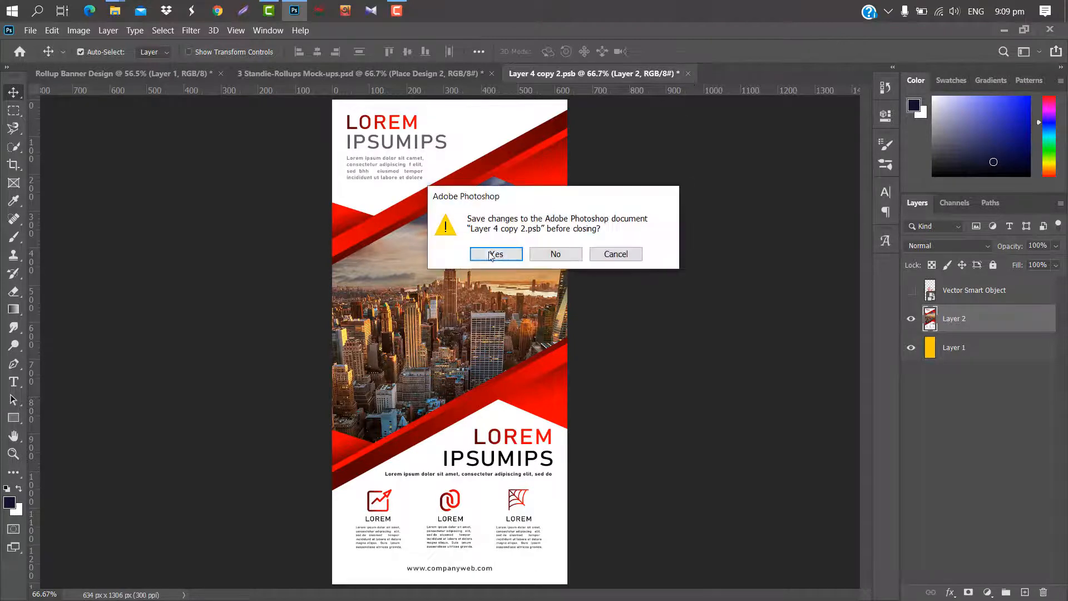
left_click(492, 254)
Open the Place Design 1 smart object and place the merged banner layer in it, aligned with the canvas's upper-left corner.
left_click(223, 266)
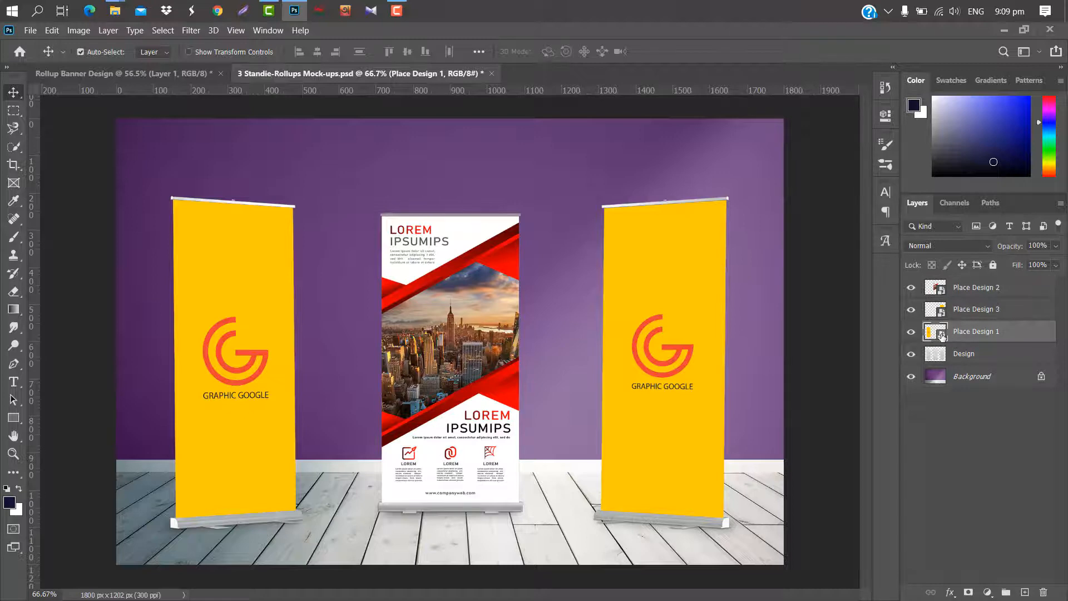
double_click(941, 336)
left_click(176, 73)
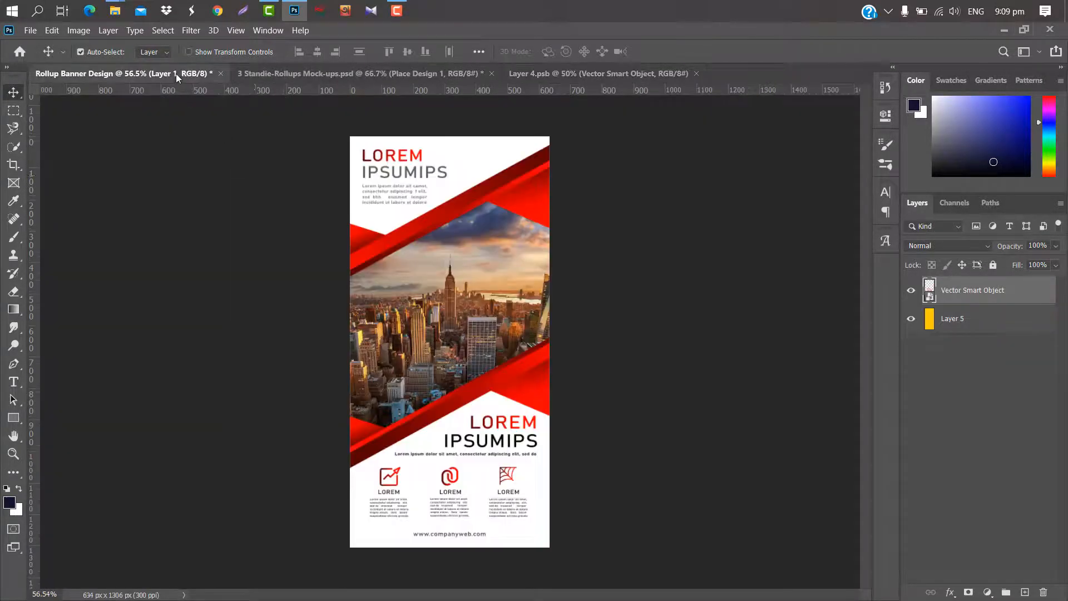
mouse_move(435, 275)
left_mouse_down()
mouse_move(538, 205)
mouse_move(584, 75)
mouse_move(555, 136)
mouse_move(453, 280)
left_mouse_up()
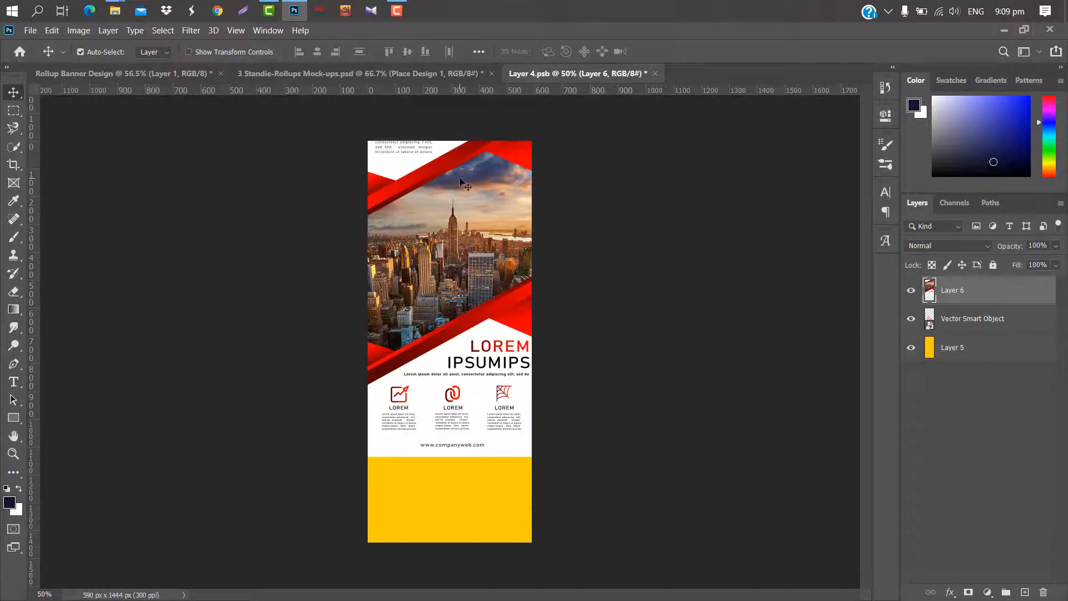
left_click_drag(460, 179, 464, 226)
Stretch the banner's height to about 110.57% and narrow its width to fit the canvas, and save and close Layer 4.psb.
key("ctrl+t")
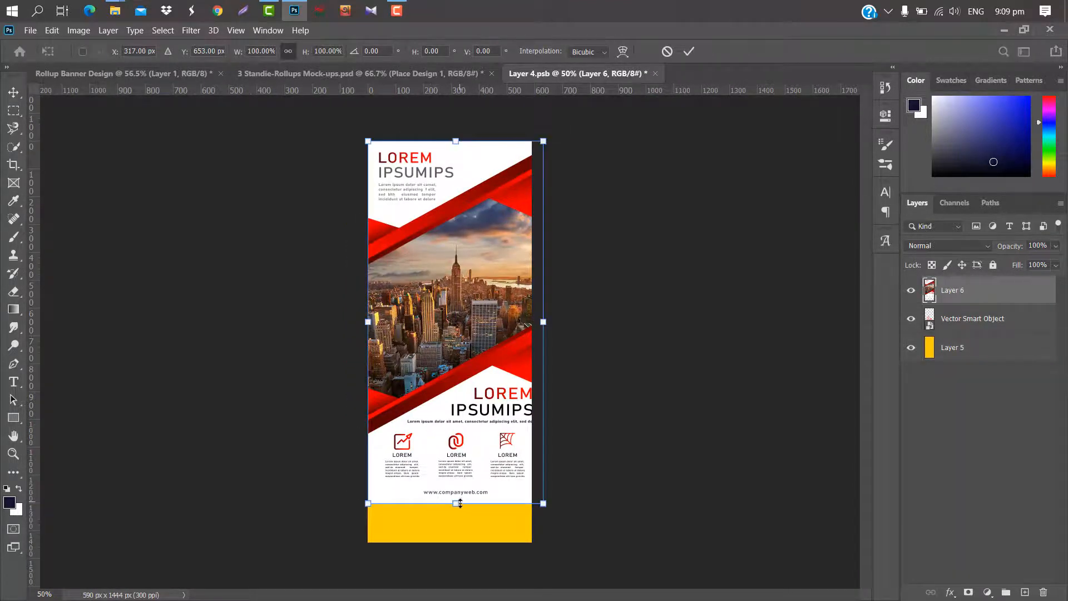
left_click_drag(458, 512, 459, 549)
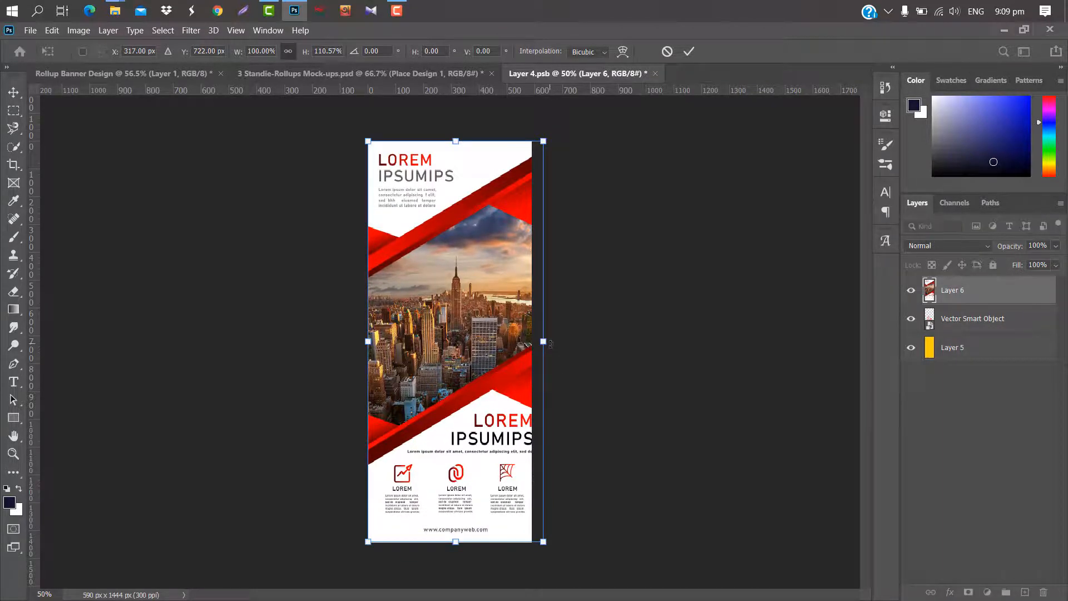
left_click_drag(550, 344, 532, 341)
left_click(690, 52)
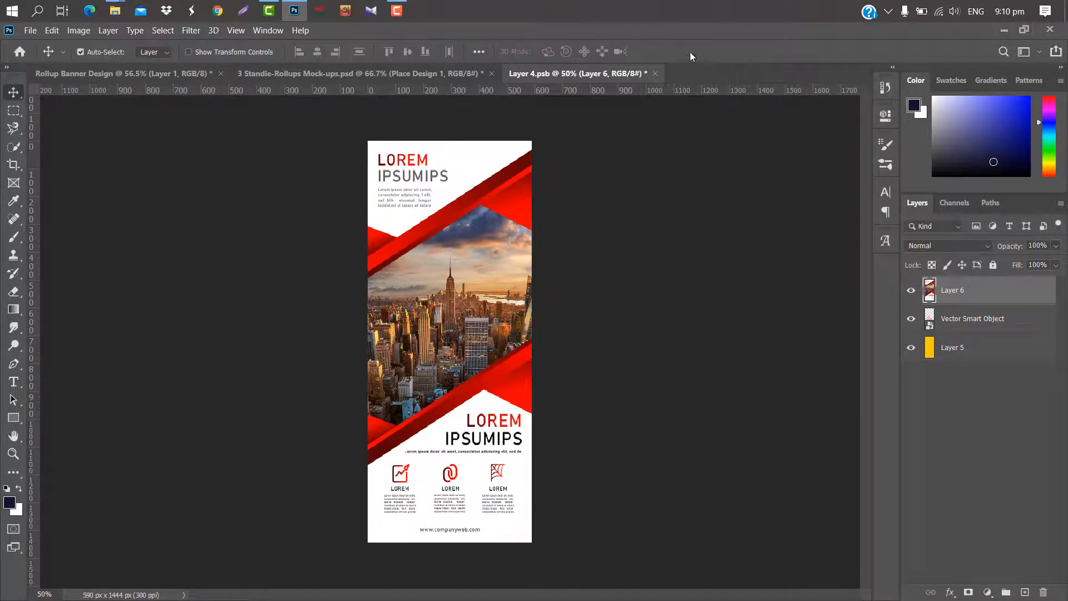
left_click(655, 73)
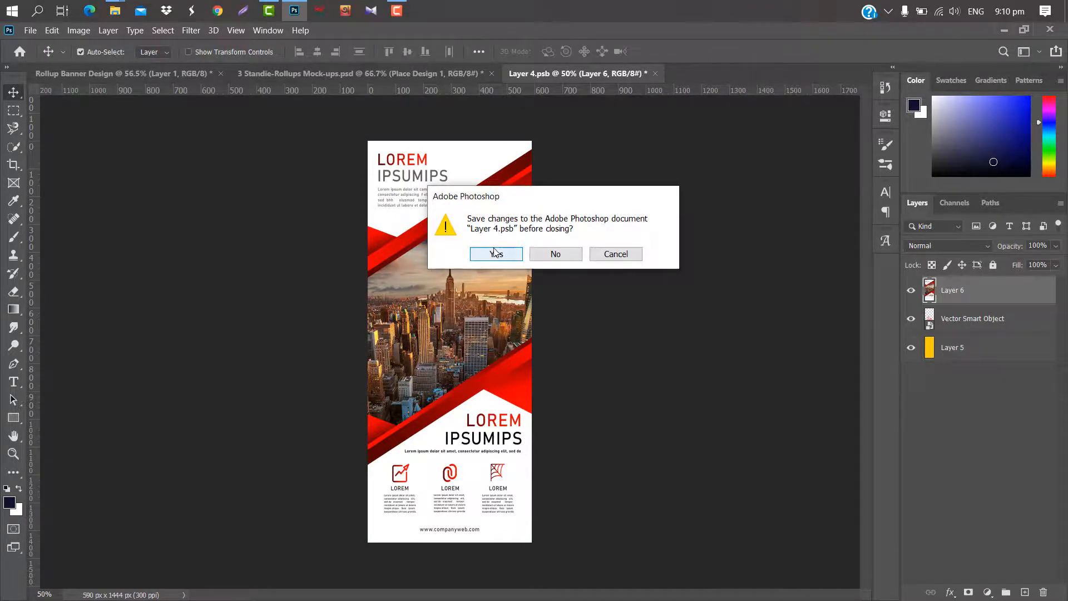
left_click(495, 254)
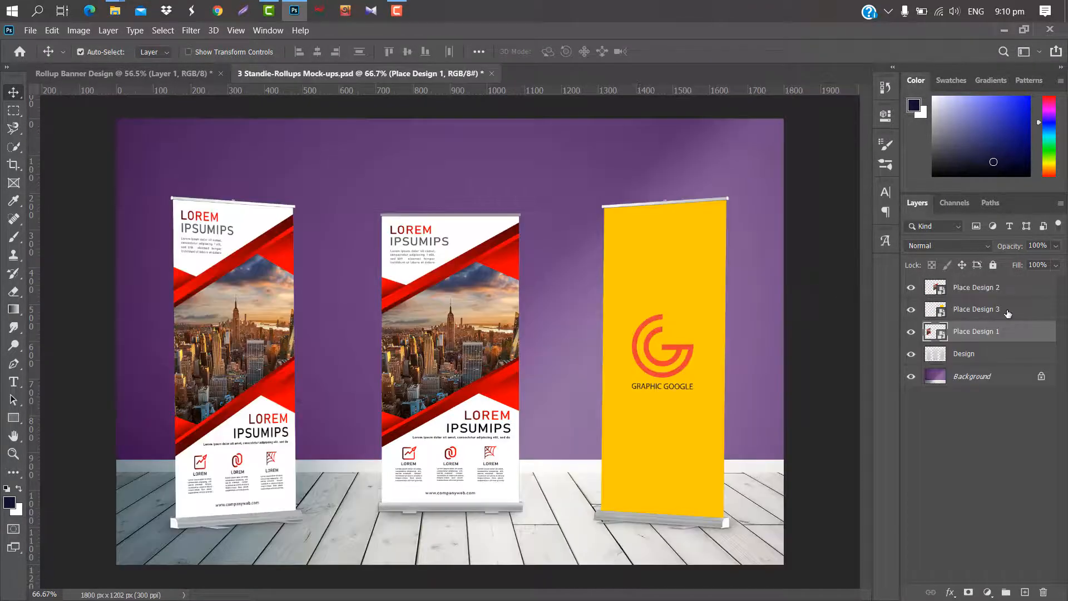
Open the Place Design 3 smart object and place the merged banner layer in it, aligned with the canvas's upper-left corner.
left_click(1007, 311)
double_click(940, 312)
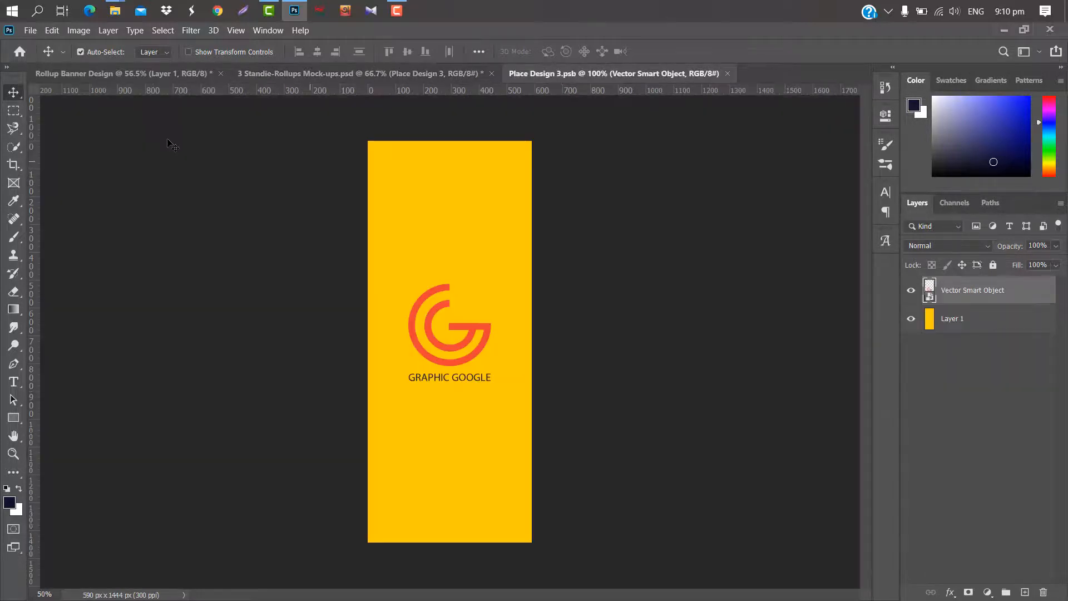
left_click(161, 73)
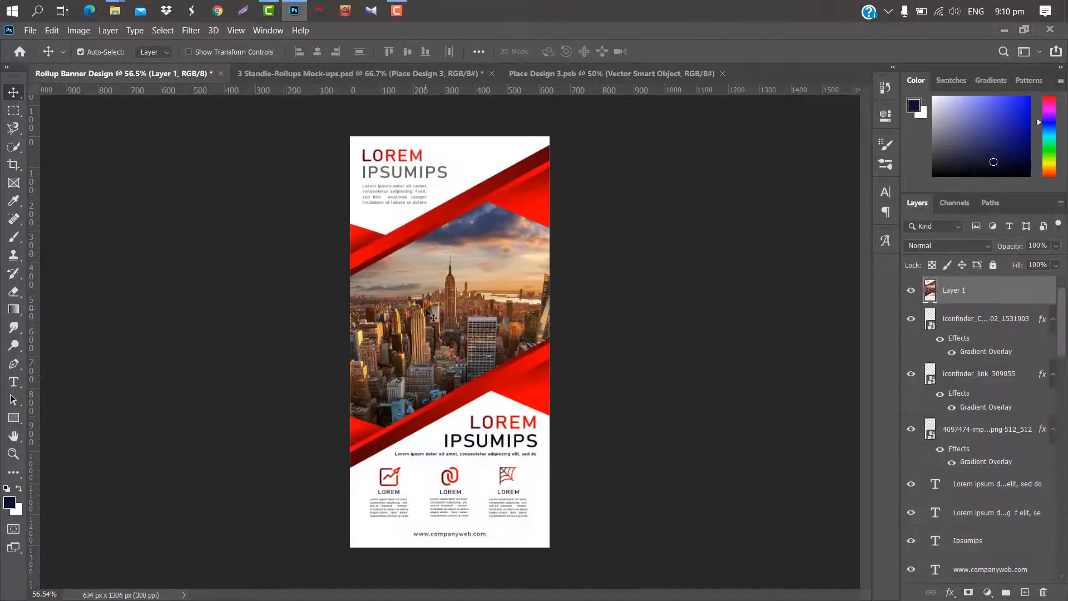
left_click_drag(433, 306, 470, 244)
Narrow and heighten the banner to fit the 590 × 1444 px canvas, and save and close Place Design 3.psb.
key("ctrl+t")
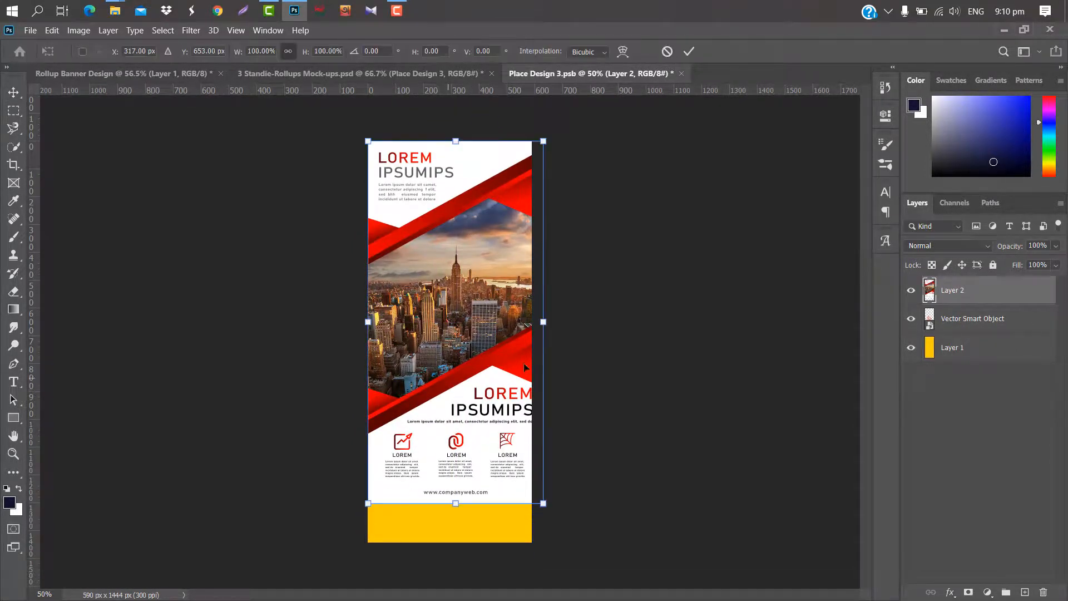
left_click_drag(543, 322, 531, 322)
left_click_drag(452, 503, 452, 541)
key("Return")
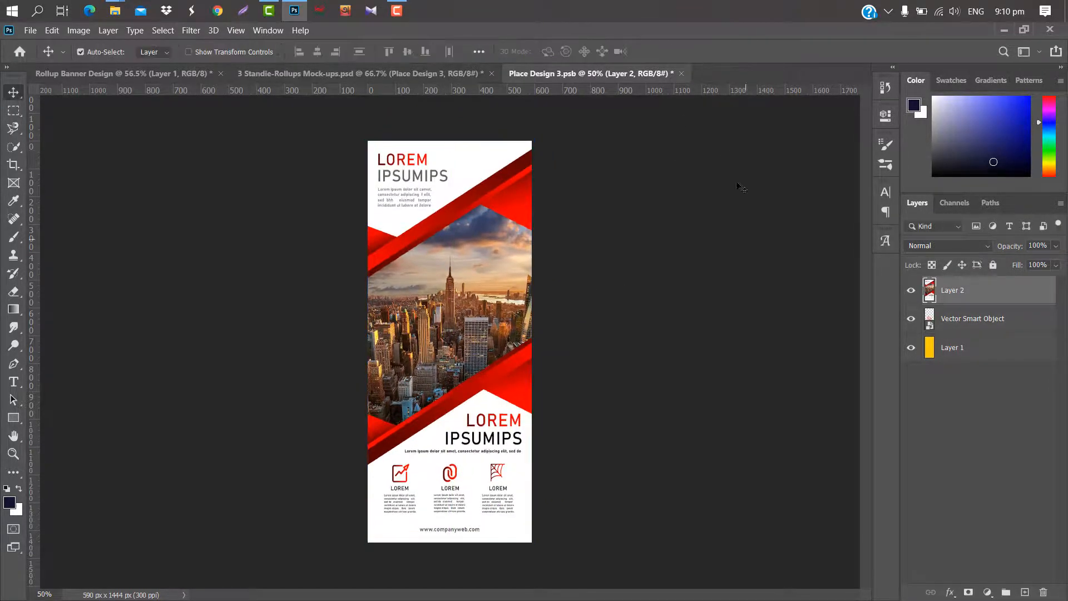
left_click(680, 74)
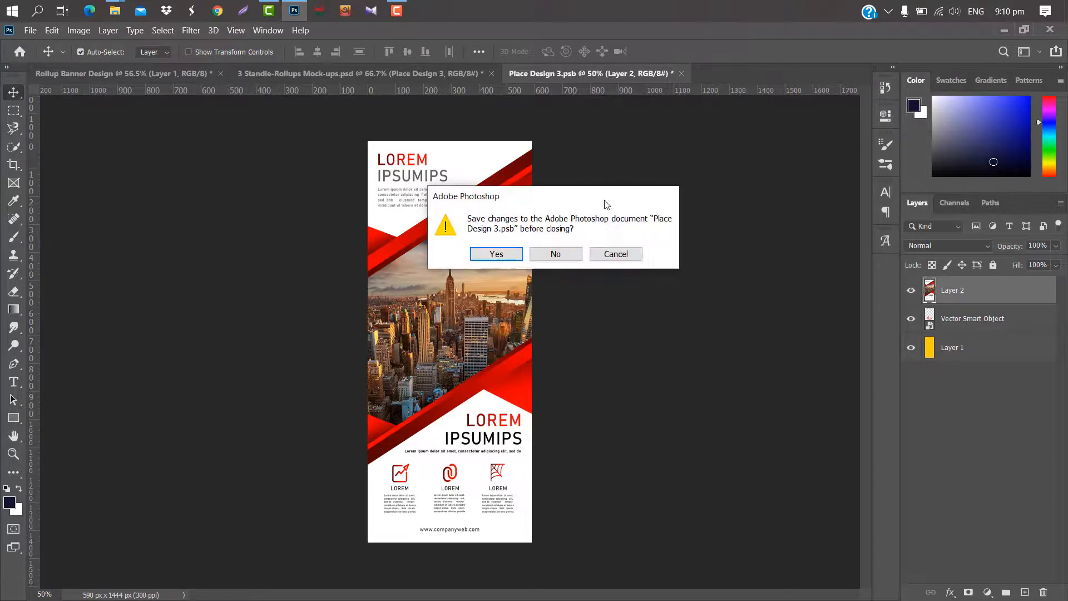
left_click(489, 251)
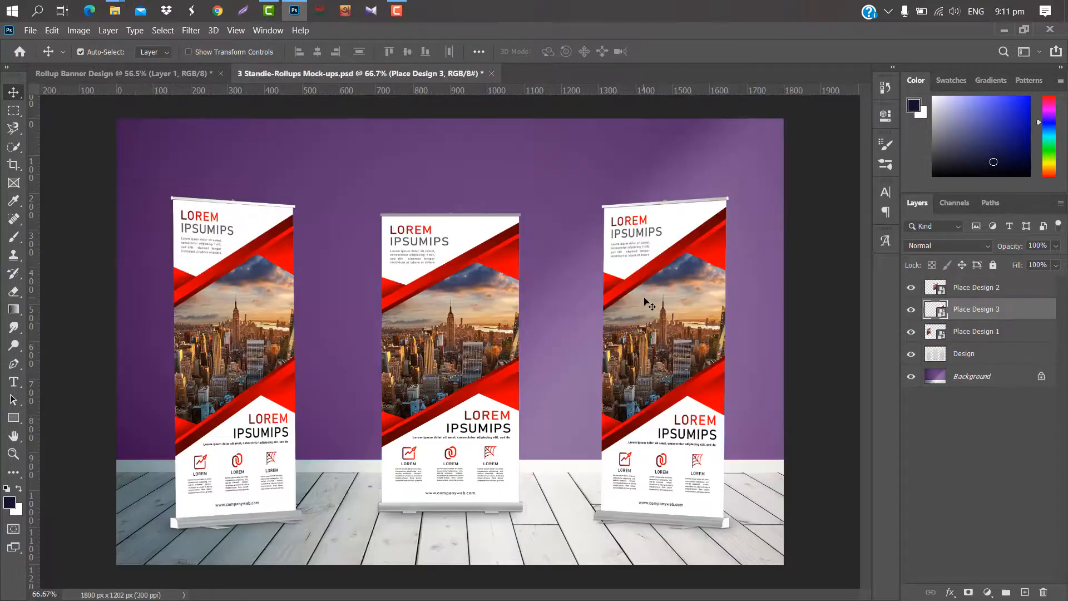